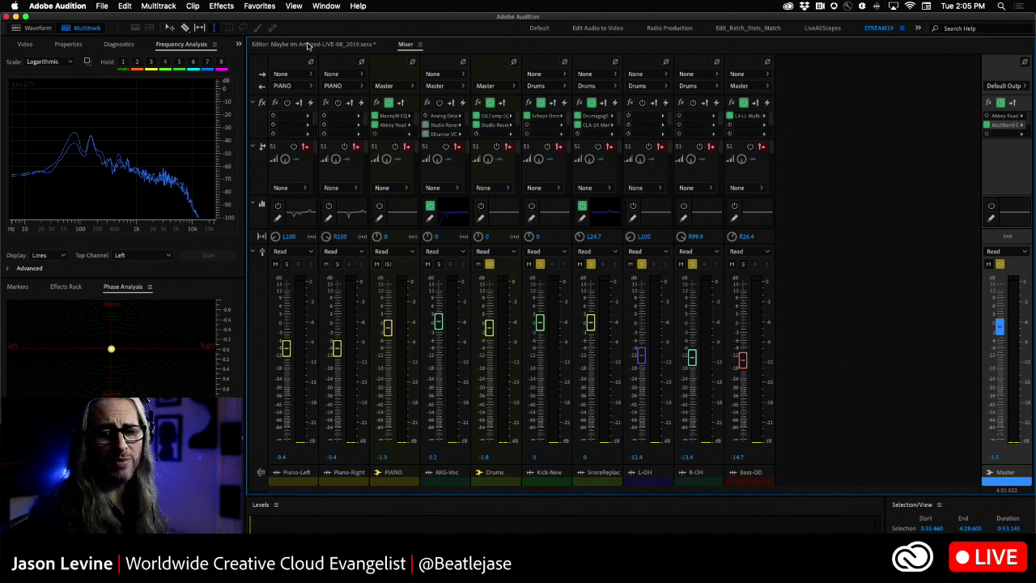
Play back the selected section of the soloed drum tracks, watching it in the multitrack editor and in the Mixer.
left_click(308, 44)
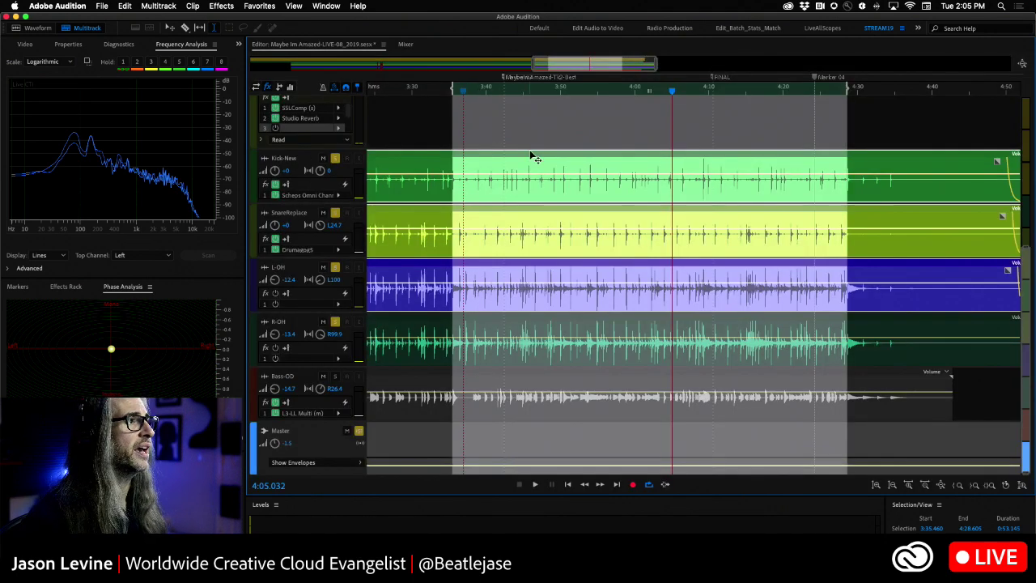
key("space")
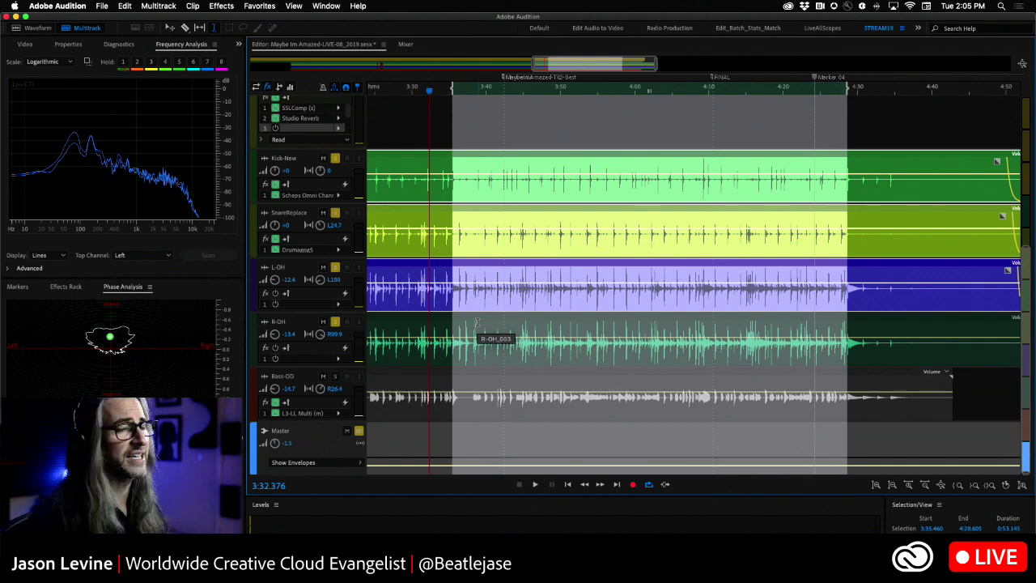
key("space")
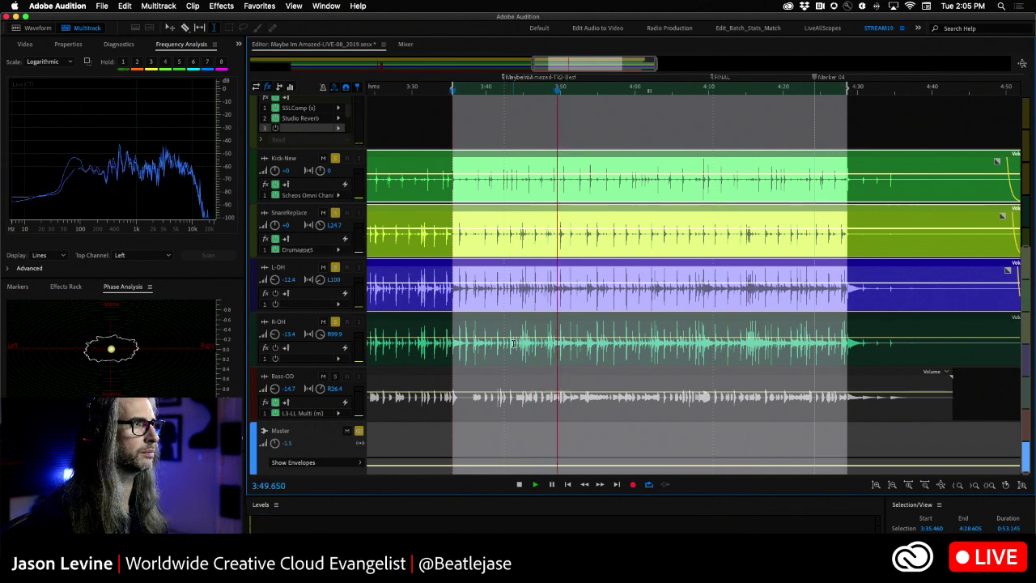
left_click(405, 45)
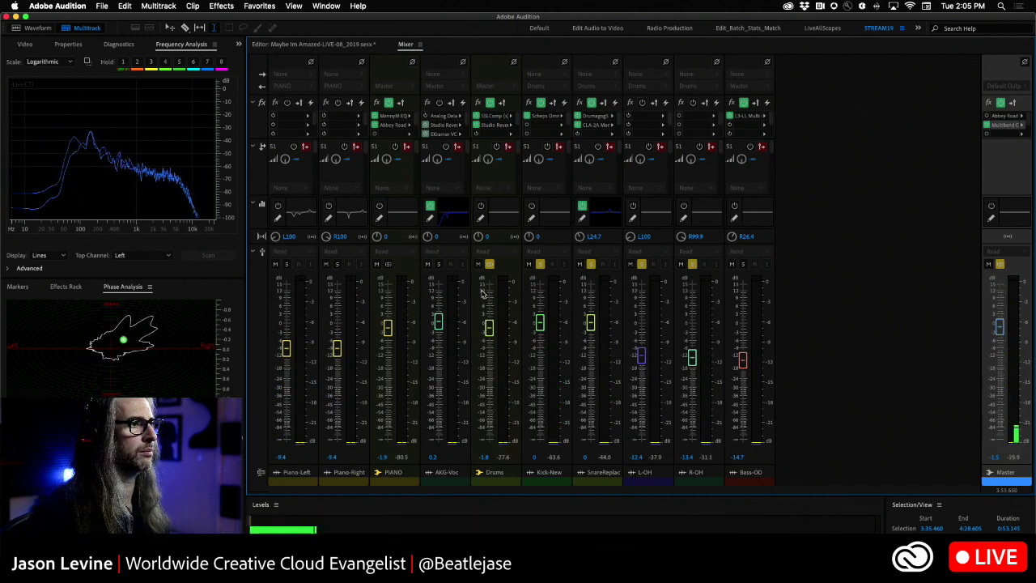
key("space")
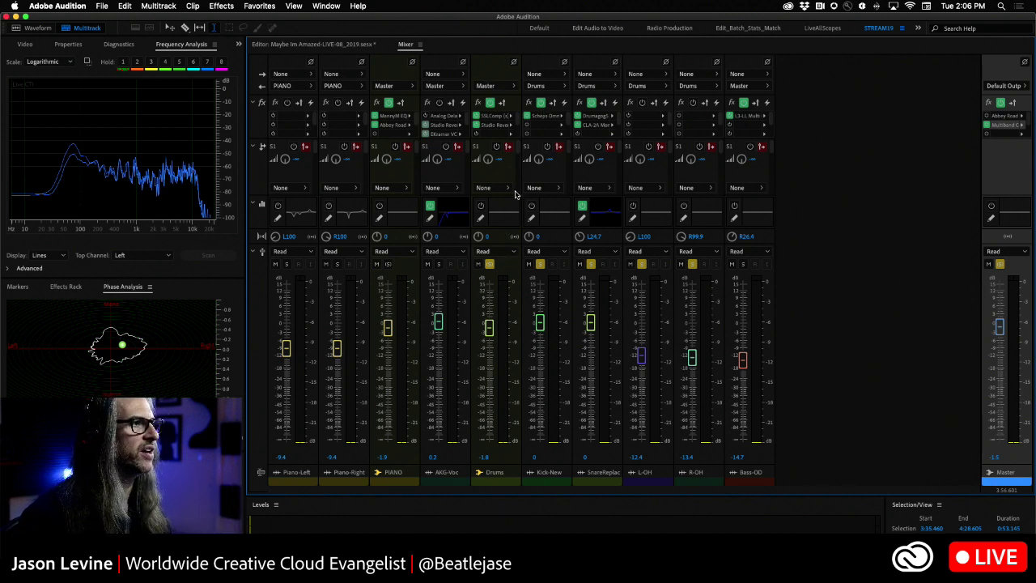
Add the Waves AU effect MannyM EQ (s) to the third effect slot of the Drums bus.
left_click(513, 462)
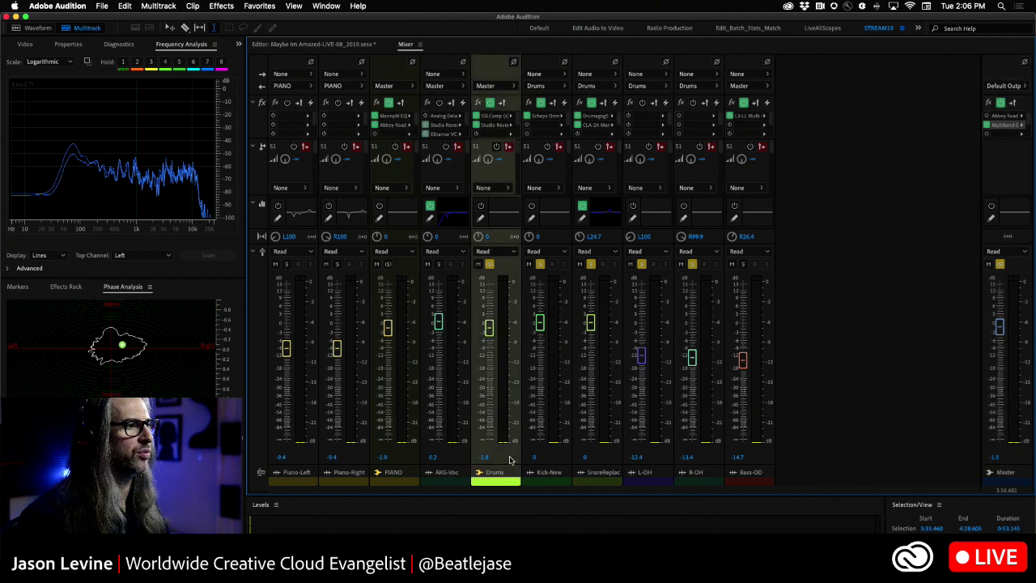
left_click(510, 134)
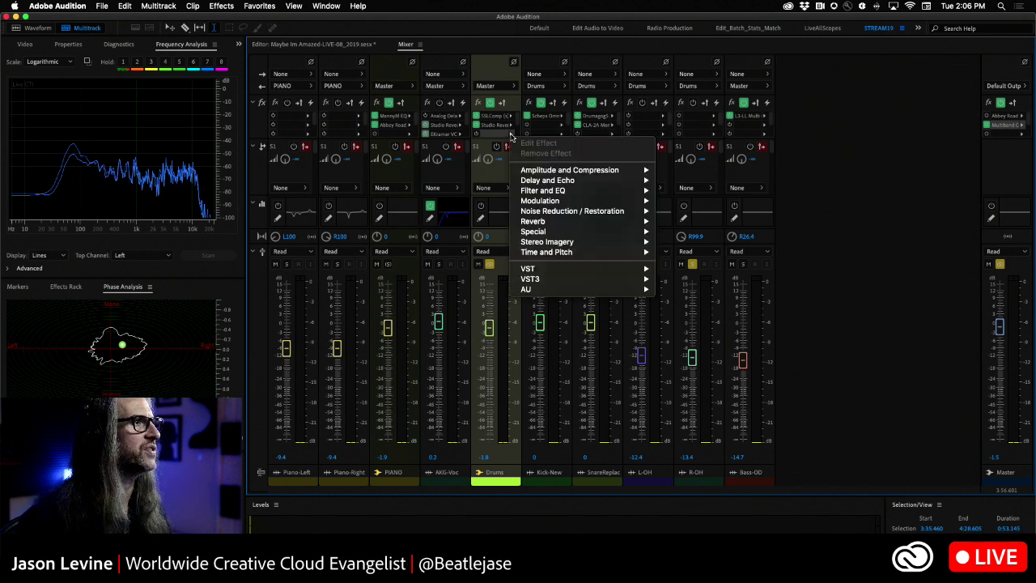
mouse_move(553, 291)
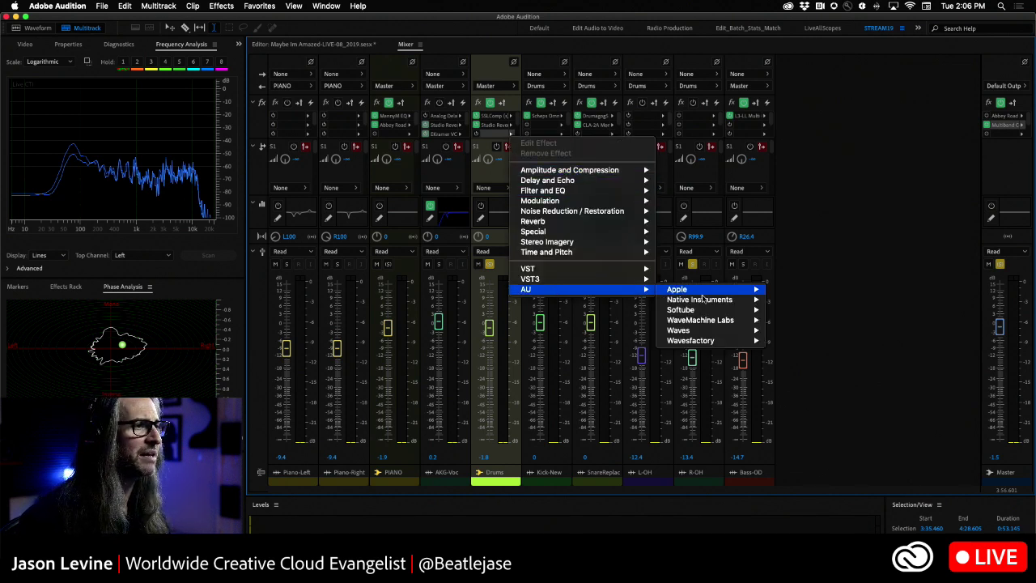
mouse_move(730, 332)
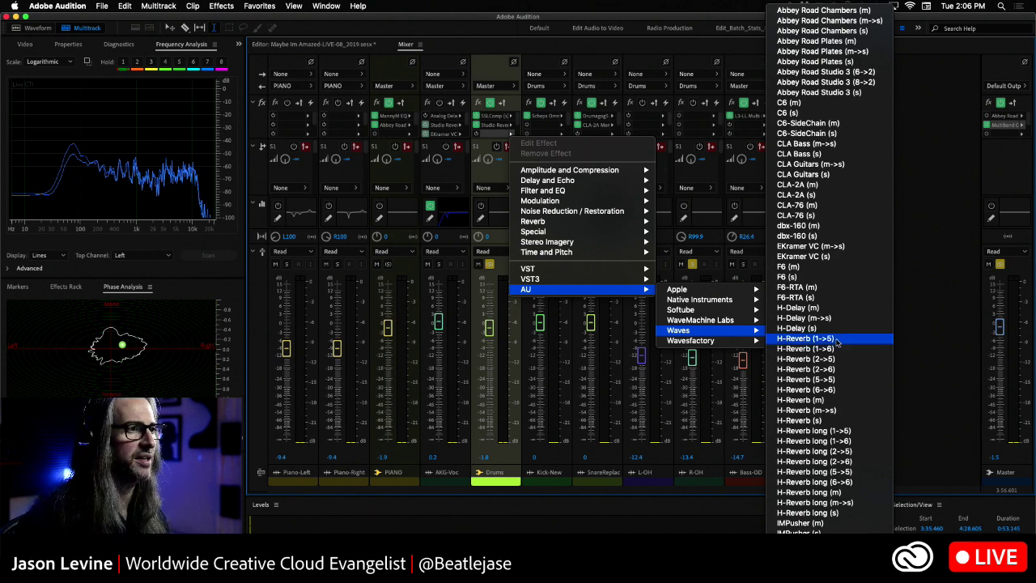
scroll(818, 344, "down", 10)
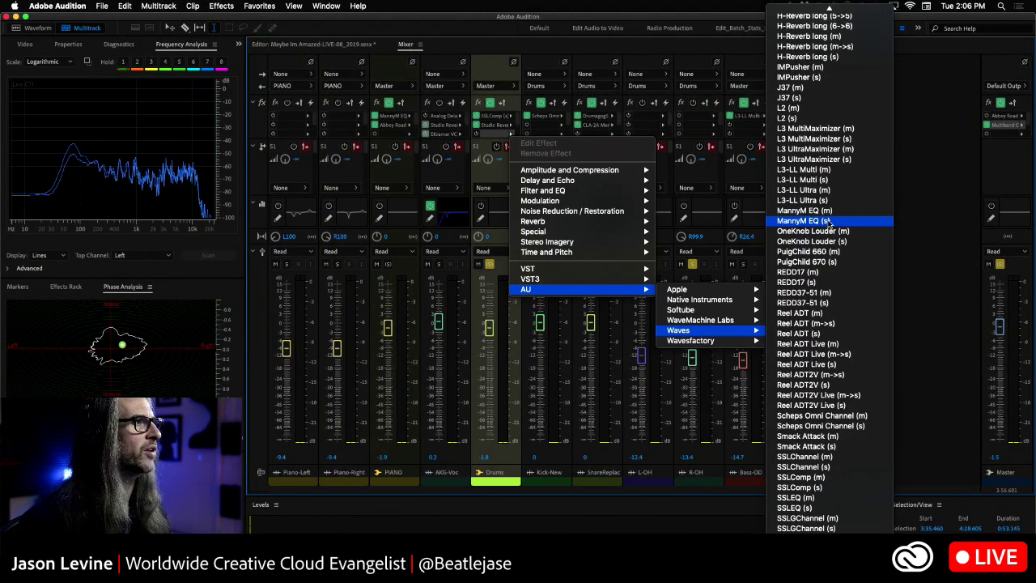
left_click(827, 223)
left_click_drag(488, 133, 503, 94)
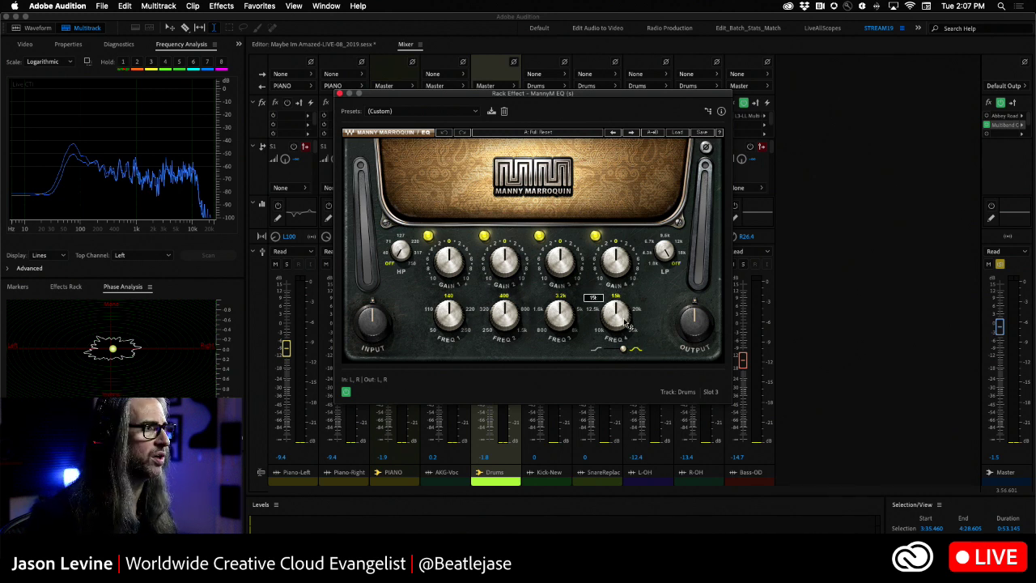
Look through the MannyM EQ preset list without applying one, and reposition the effect window over the mixer.
mouse_move(372, 318)
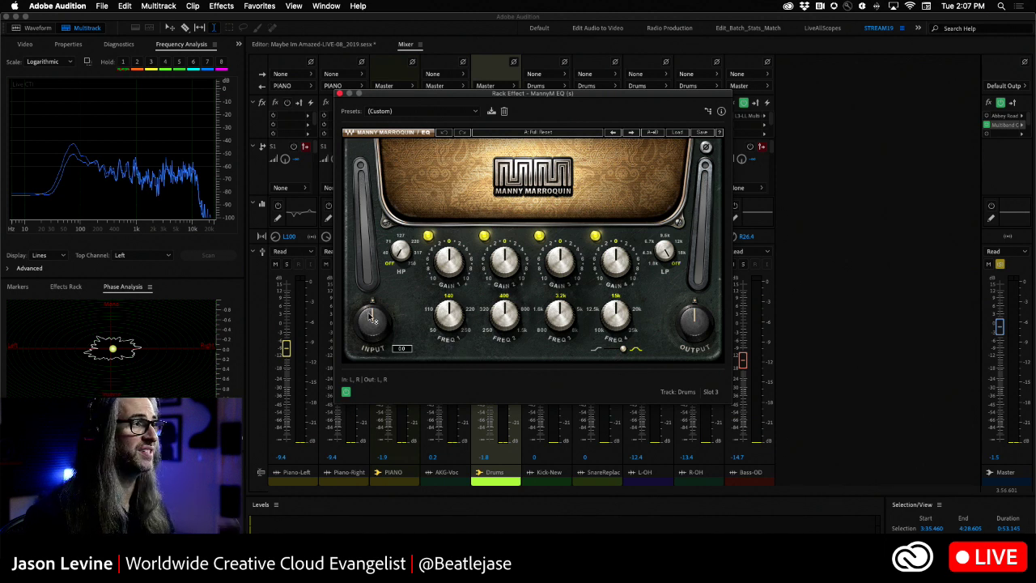
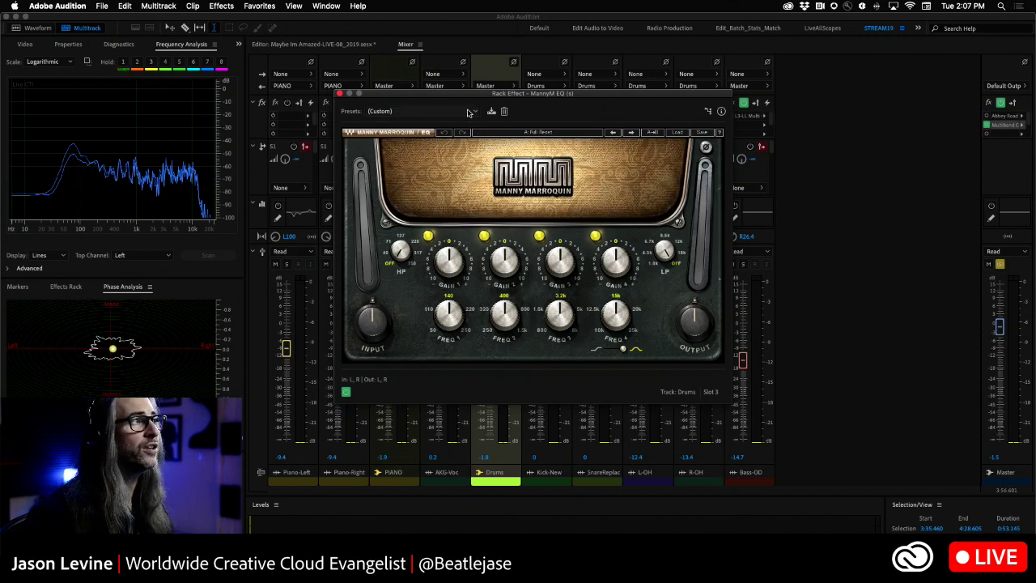
left_click(468, 112)
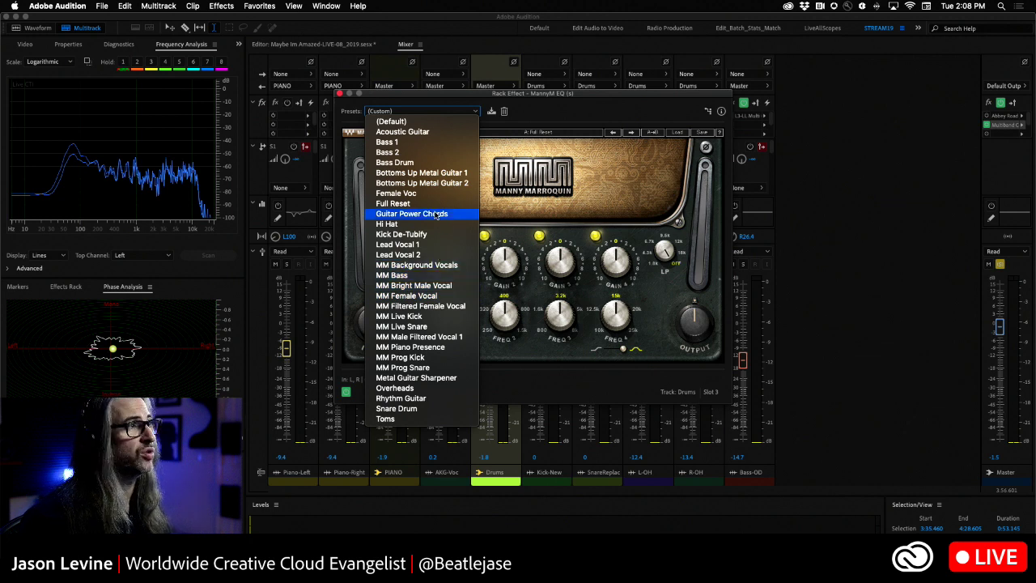
left_click(547, 110)
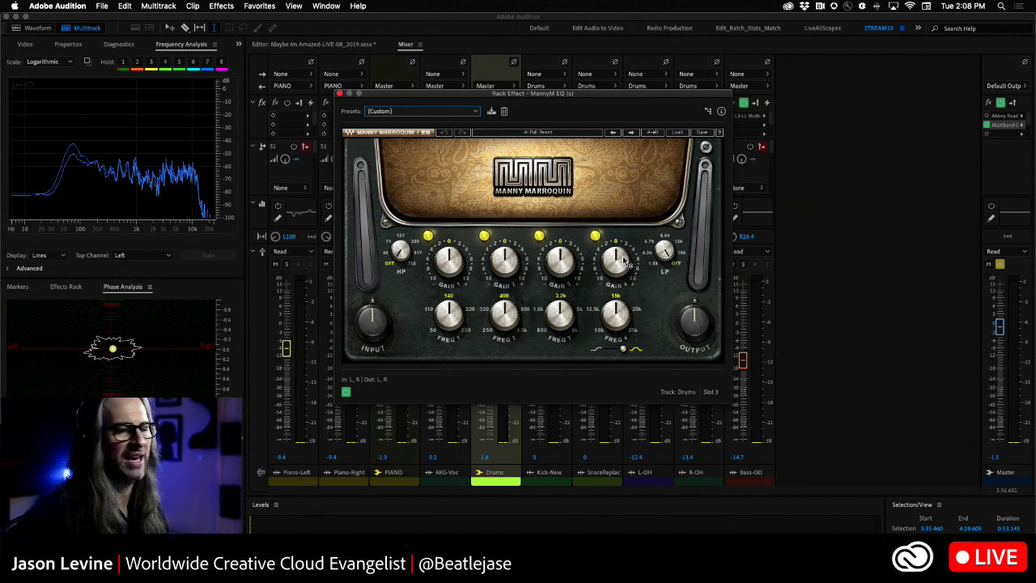
mouse_move(624, 258)
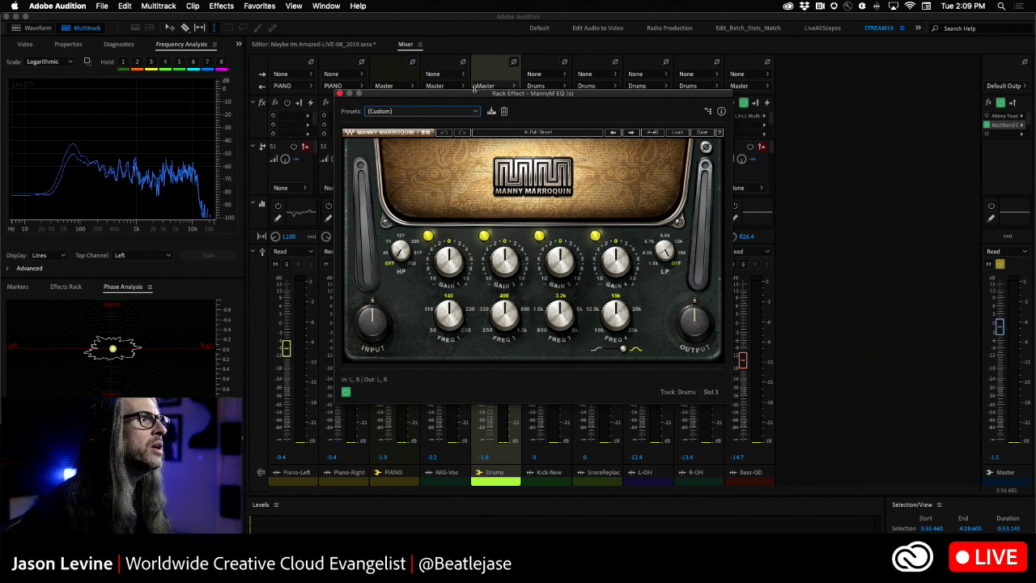
left_click_drag(475, 92, 661, 74)
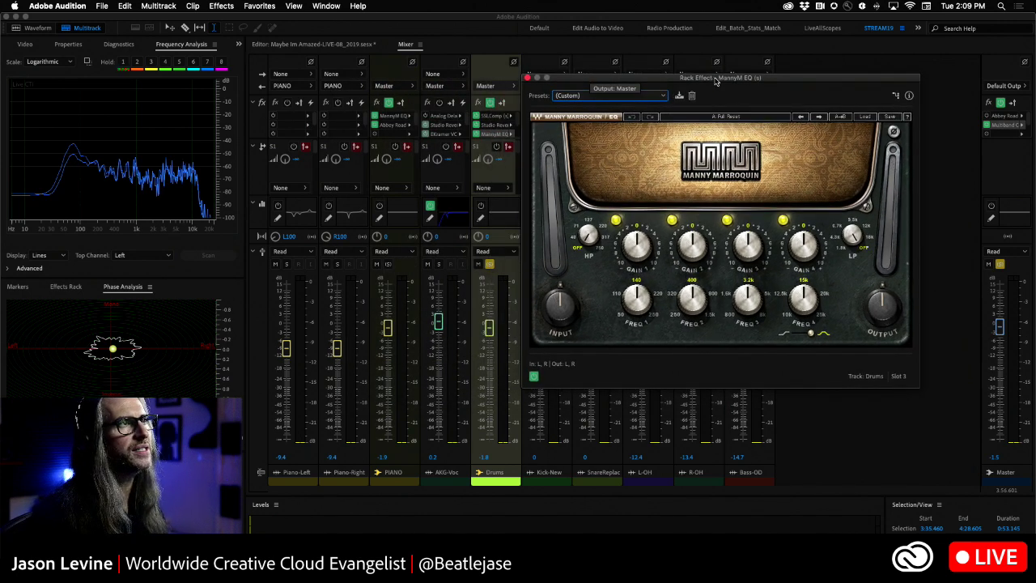
left_click_drag(719, 79, 541, 54)
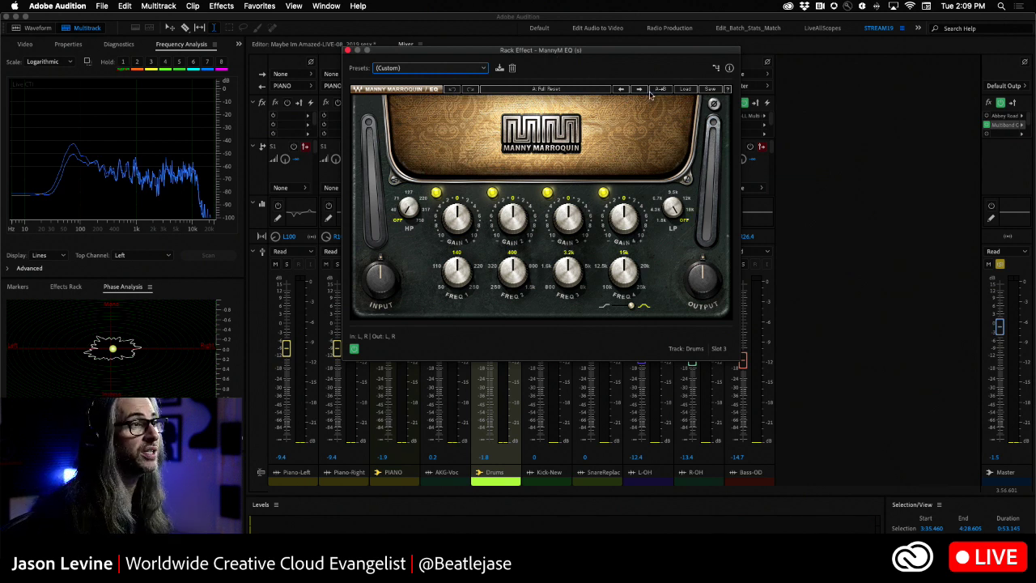
Switch all four gain bands of the MannyM EQ off and back on.
left_click(435, 193)
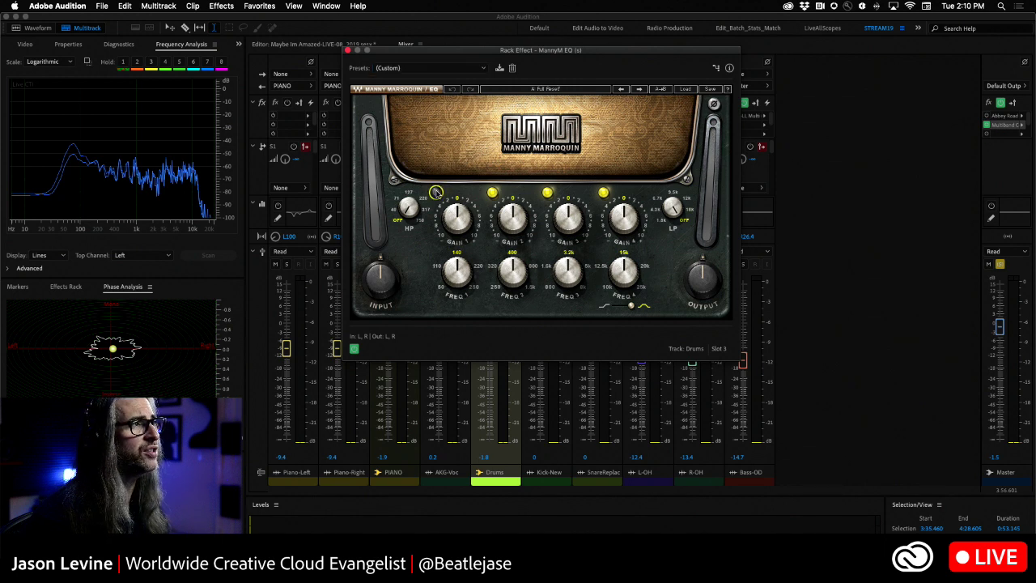
left_click(492, 193)
left_click(547, 193)
left_click(603, 193)
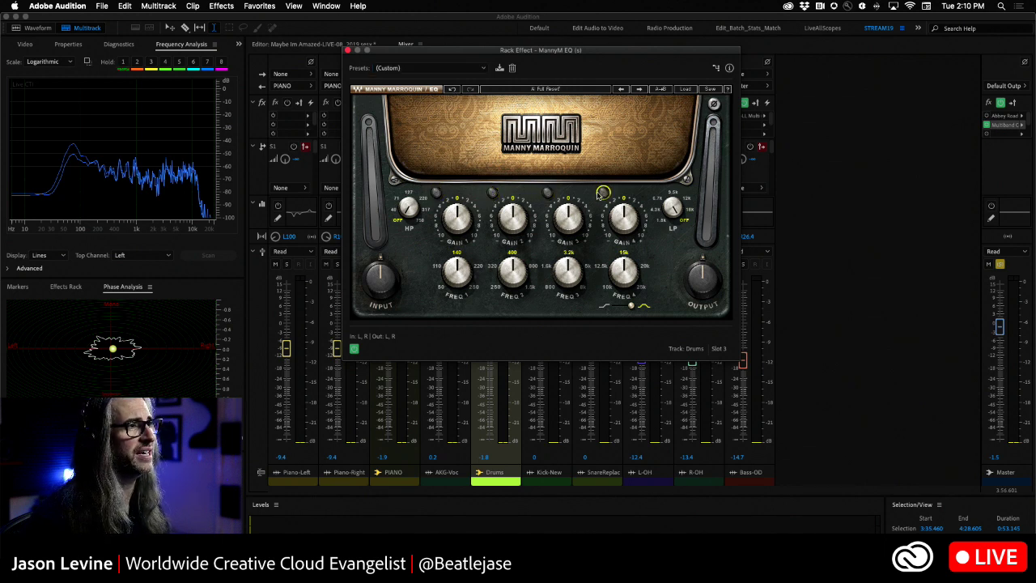
left_click(602, 193)
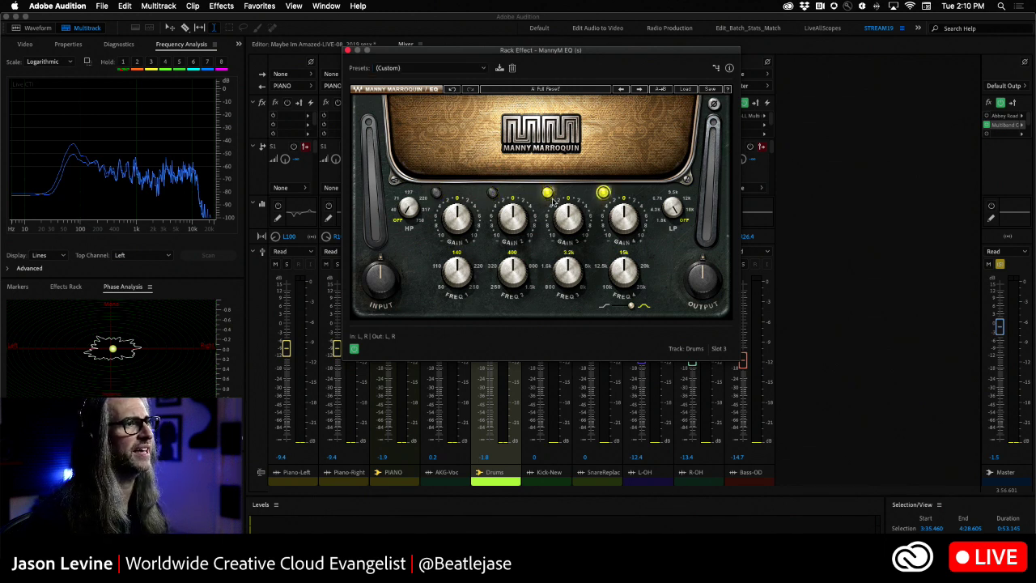
left_click(492, 193)
left_click(437, 194)
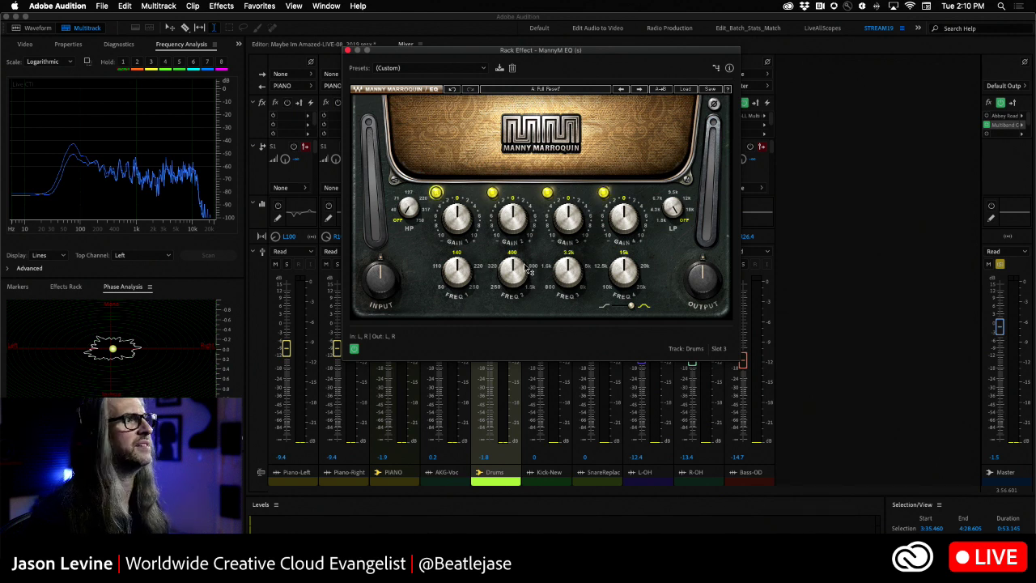
mouse_move(529, 270)
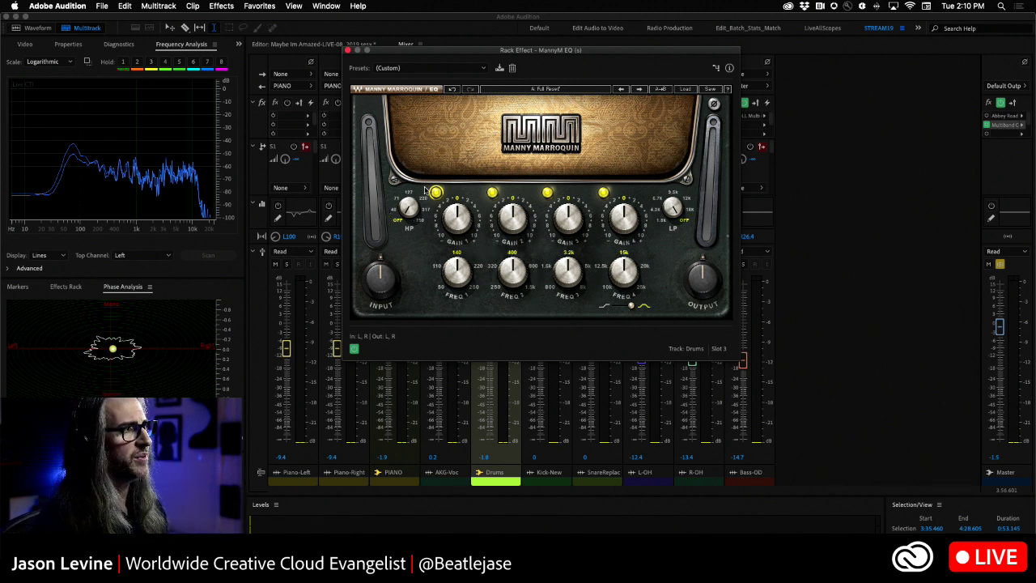
Audition the EQ's high-pass filter on the drums during playback, sweeping it upward and returning it to Off.
mouse_move(413, 207)
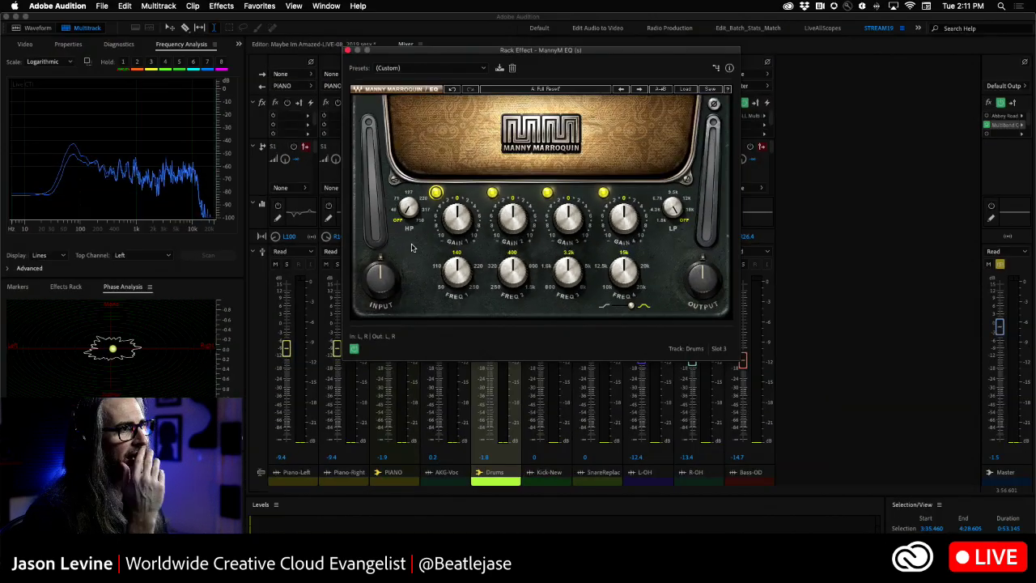
left_click_drag(430, 51, 556, 43)
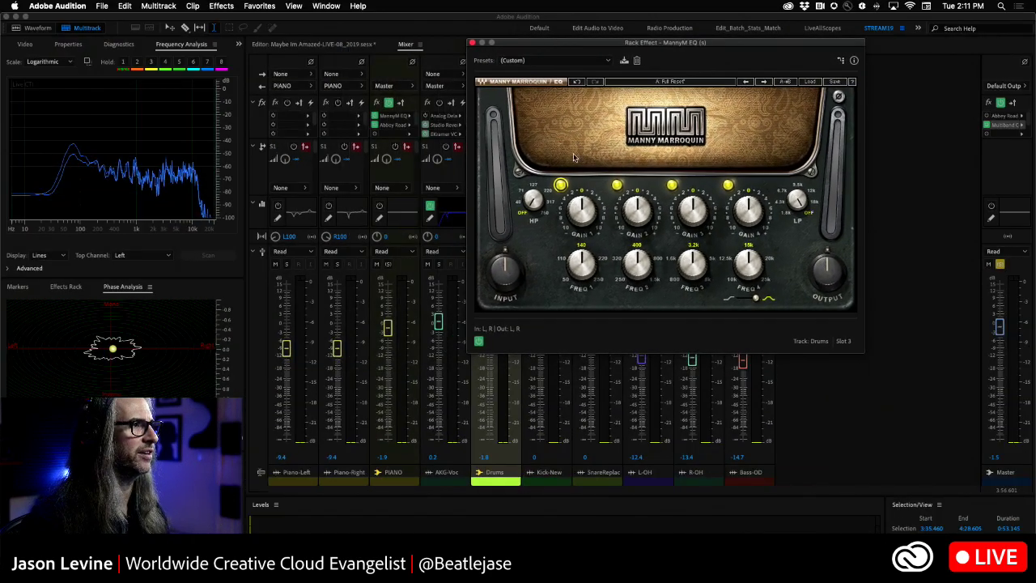
key("space")
left_click(534, 199)
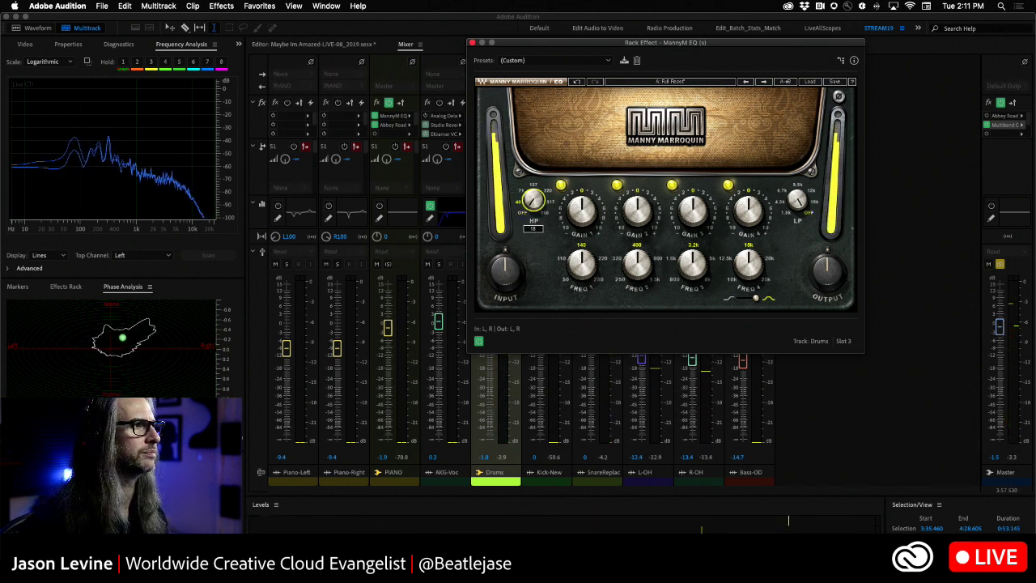
left_click_drag(534, 200, 534, 115)
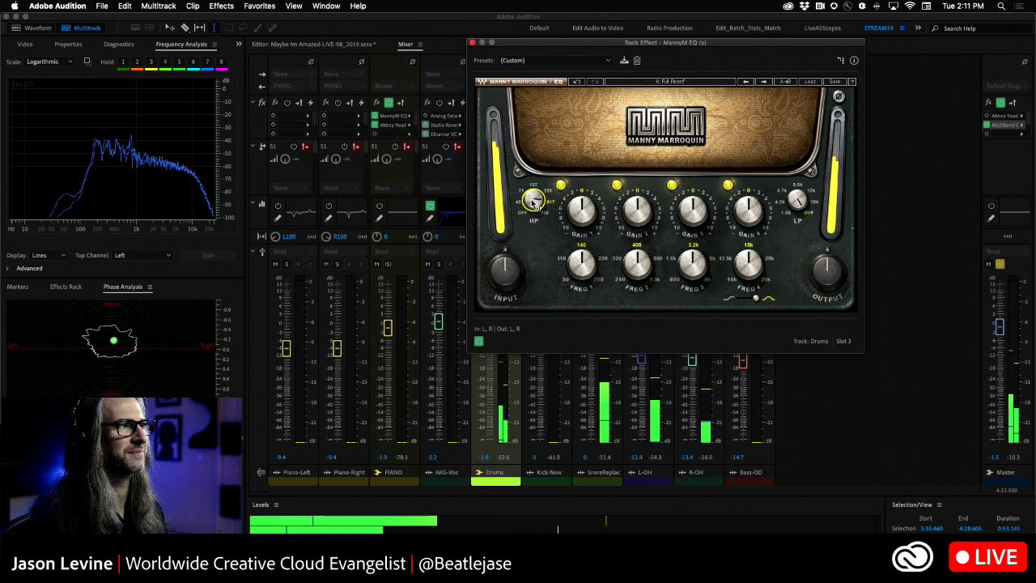
left_click_drag(530, 229, 530, 269)
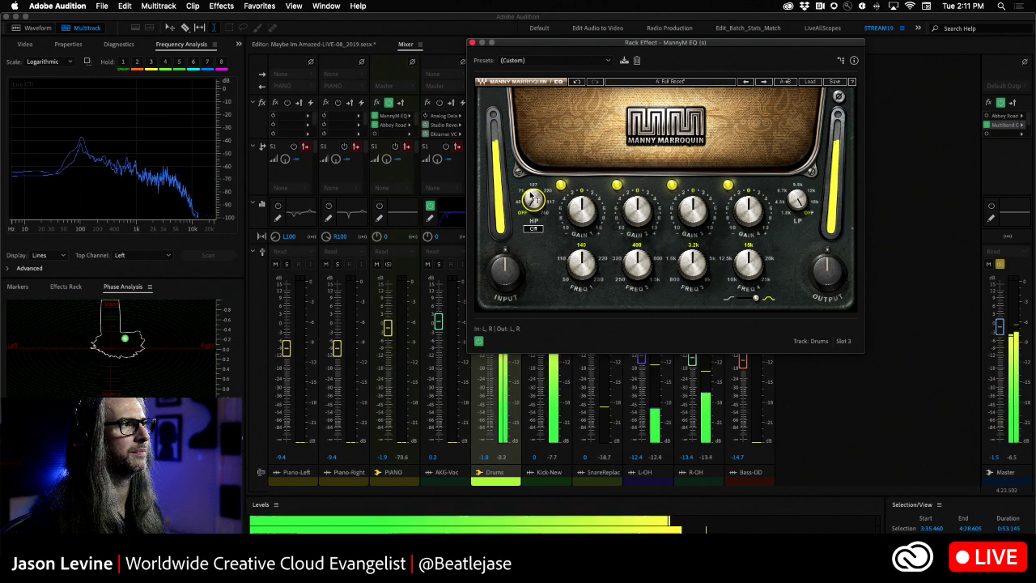
key("space")
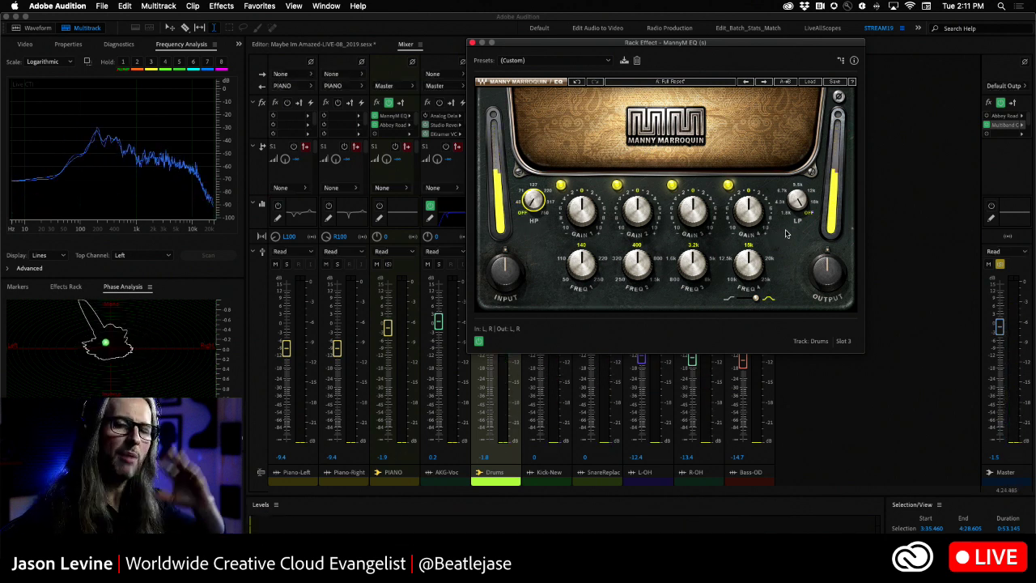
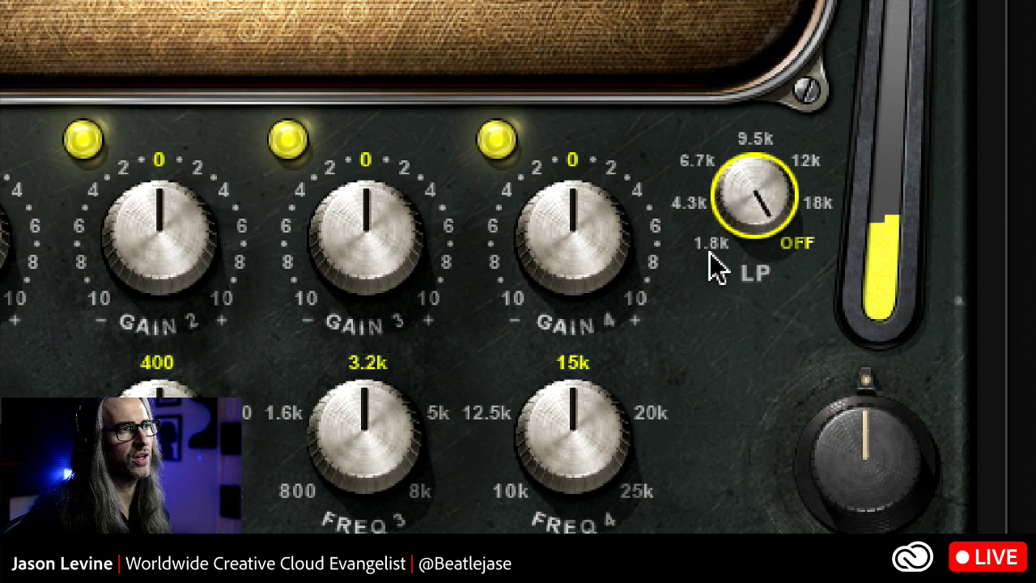
Step the EQ's low-pass filter down through its marked frequencies: 18k, 12k, 9.5k, 6.7k, 4.3k and 1.8k.
left_click(824, 212)
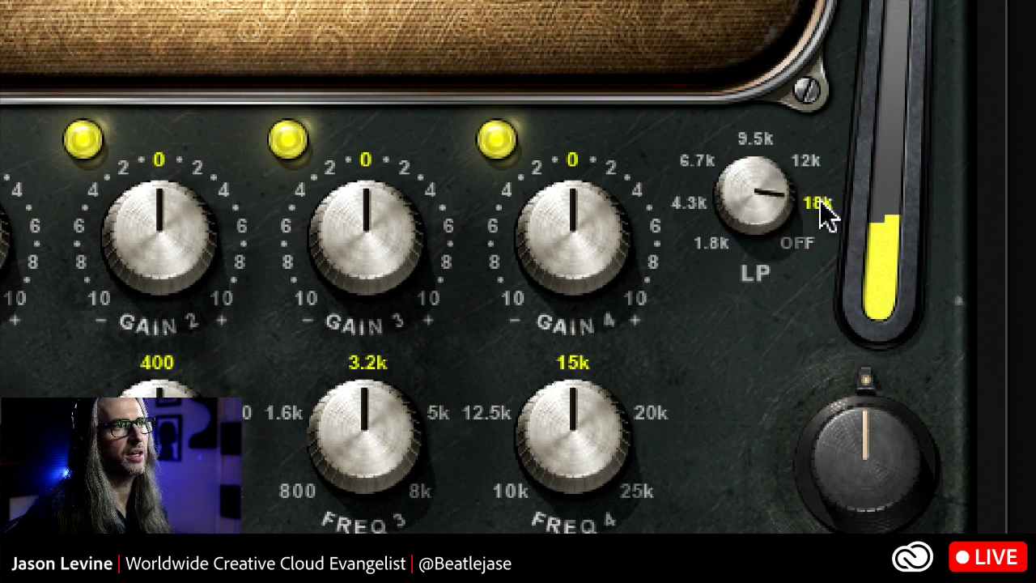
left_click(807, 164)
left_click(758, 146)
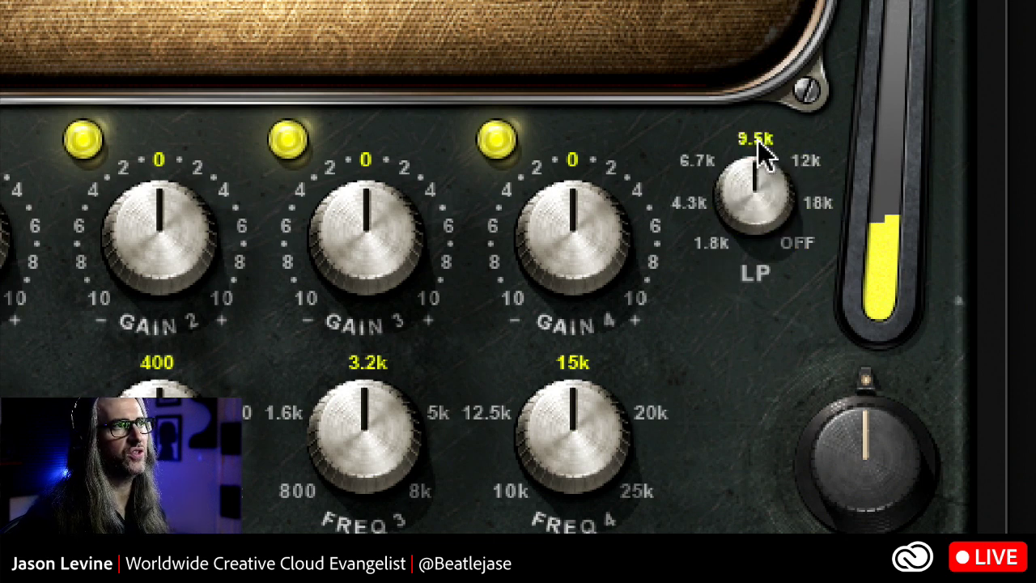
left_click(696, 161)
left_click(689, 202)
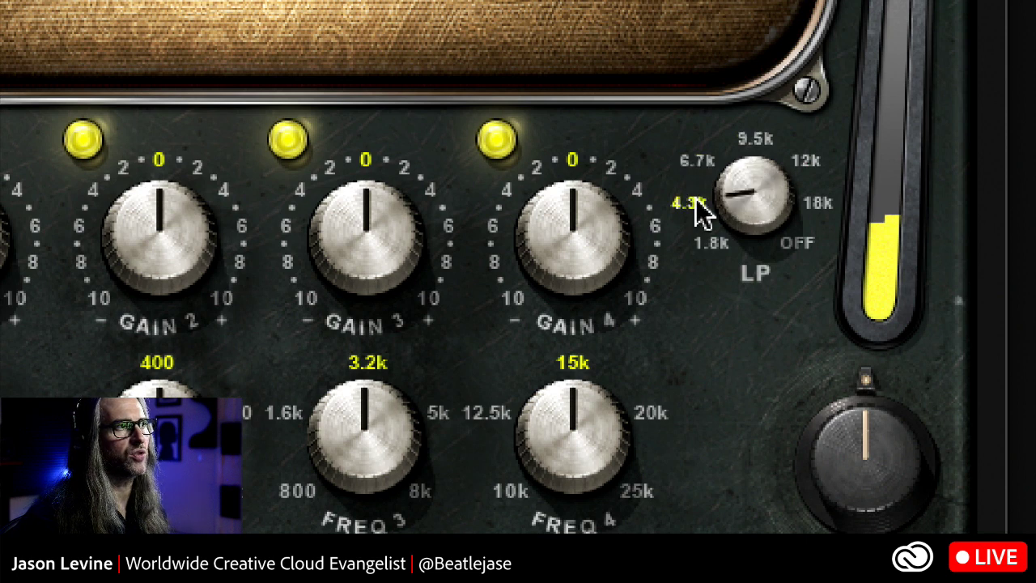
left_click(713, 245)
Raise the low-pass filter freely to an in-between frequency near the 4.3k mark.
left_click_drag(747, 215, 747, 155)
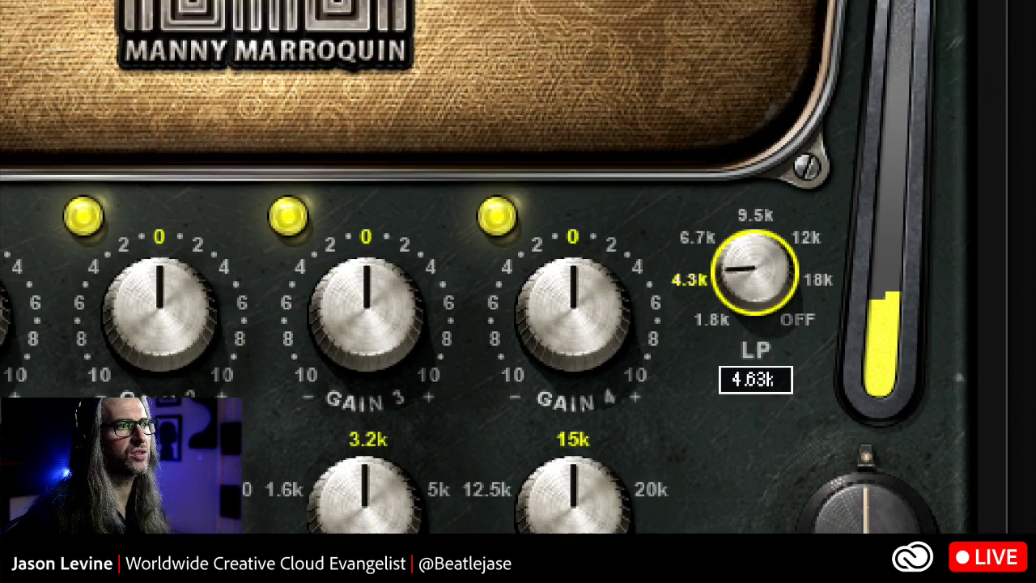
left_click_drag(747, 271, 745, 267)
mouse_move(745, 272)
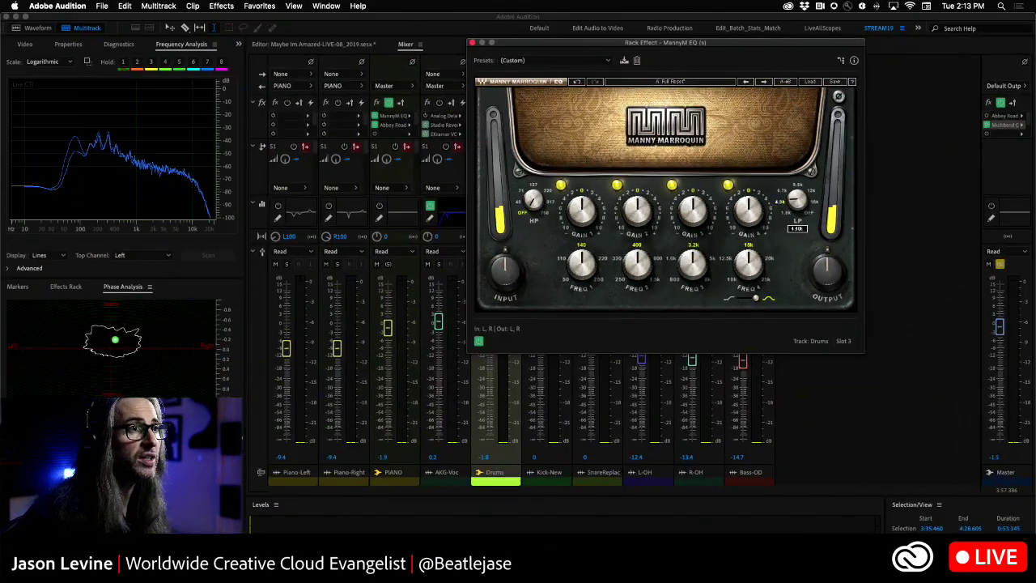
Return the EQ's low-pass filter to Off and set the Drums bus automation mode to Write.
mouse_move(797, 198)
left_mouse_down()
mouse_move(797, 212)
mouse_move(797, 198)
left_mouse_up()
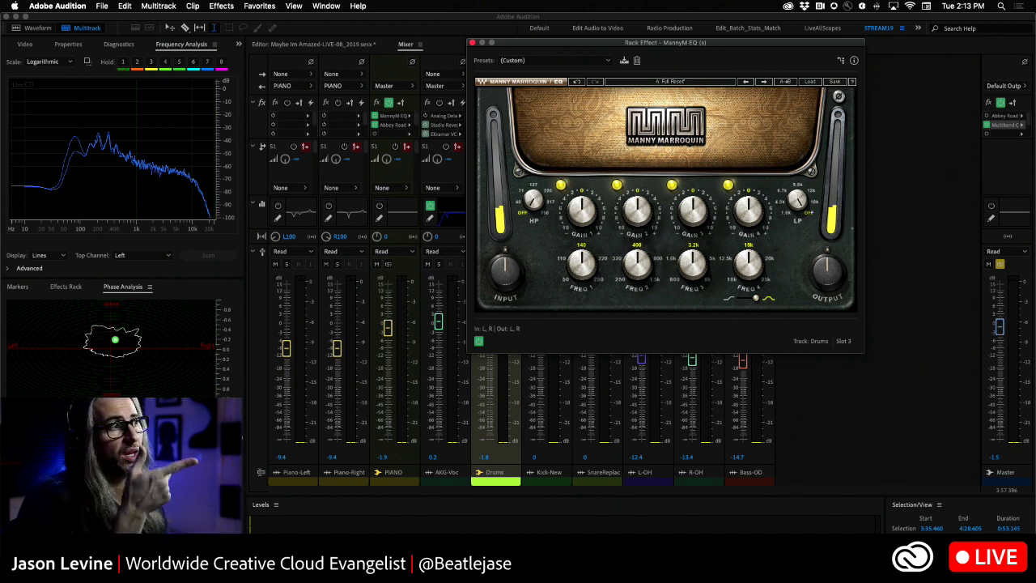
left_click_drag(571, 42, 687, 59)
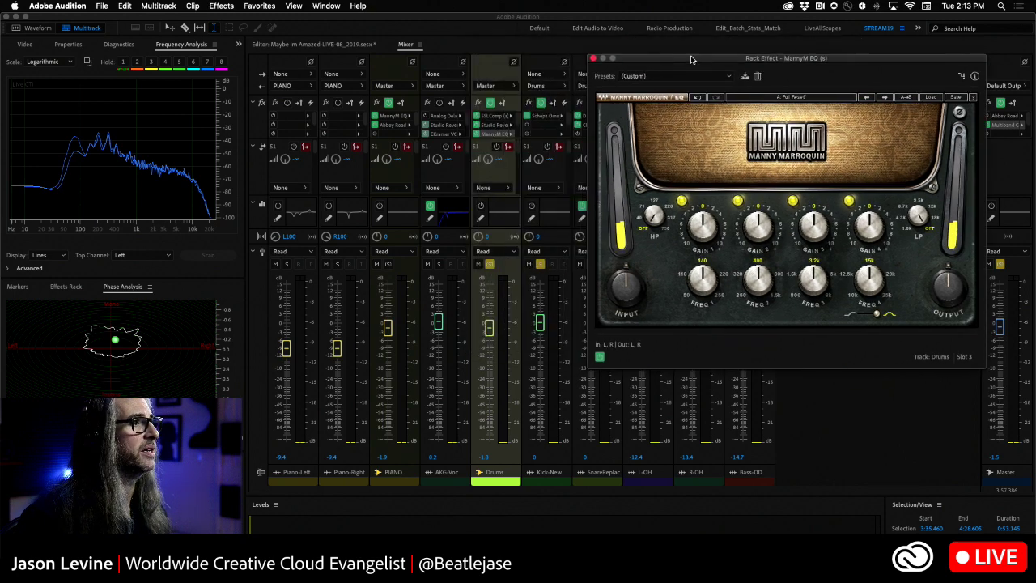
left_click(510, 254)
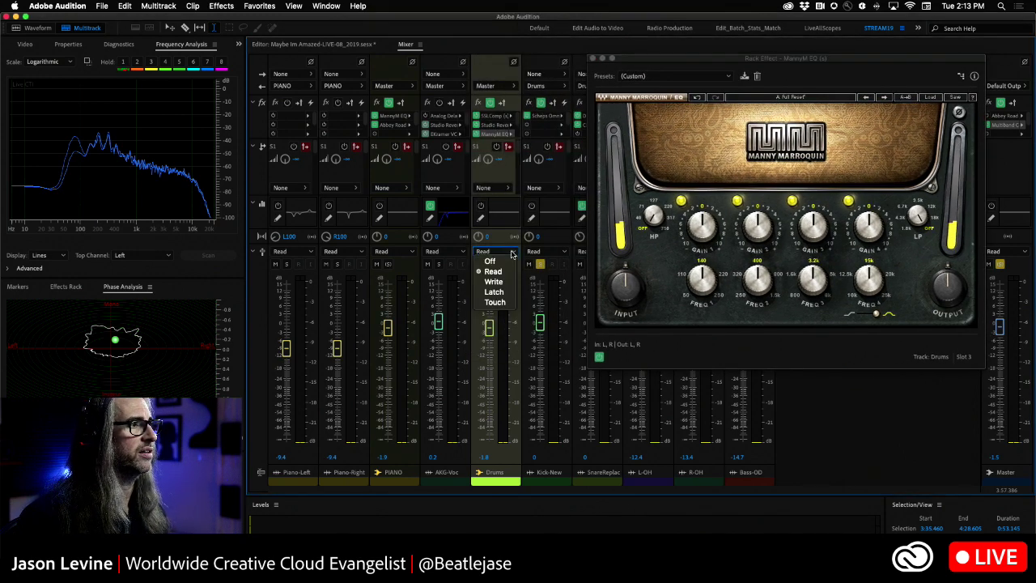
left_click(493, 281)
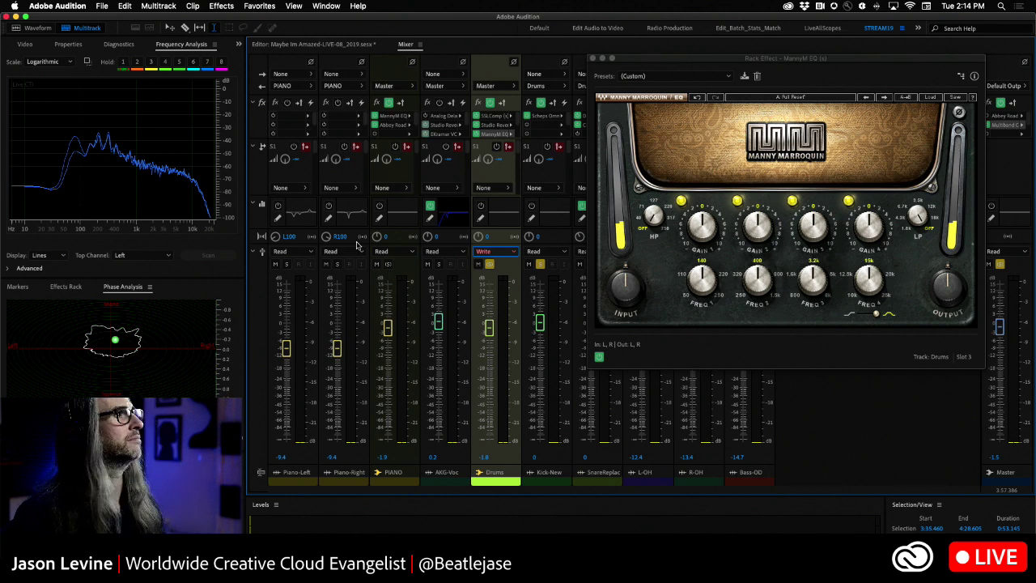
Record Drums automation from the selection start, sweeping the EQ's low-pass filter down and back up, followed by the high-pass filter up and back to Off.
left_click(280, 44)
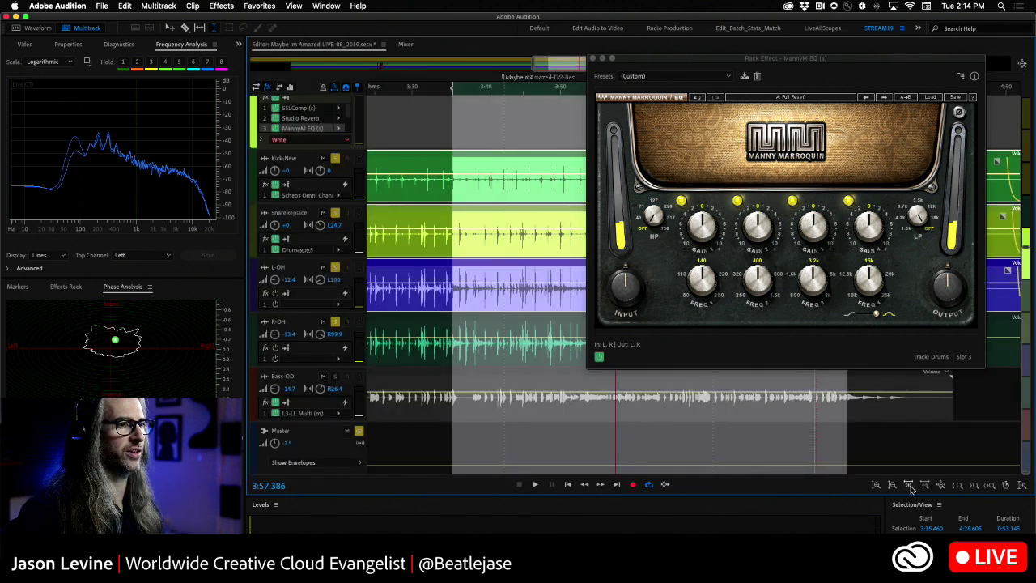
left_click(569, 484)
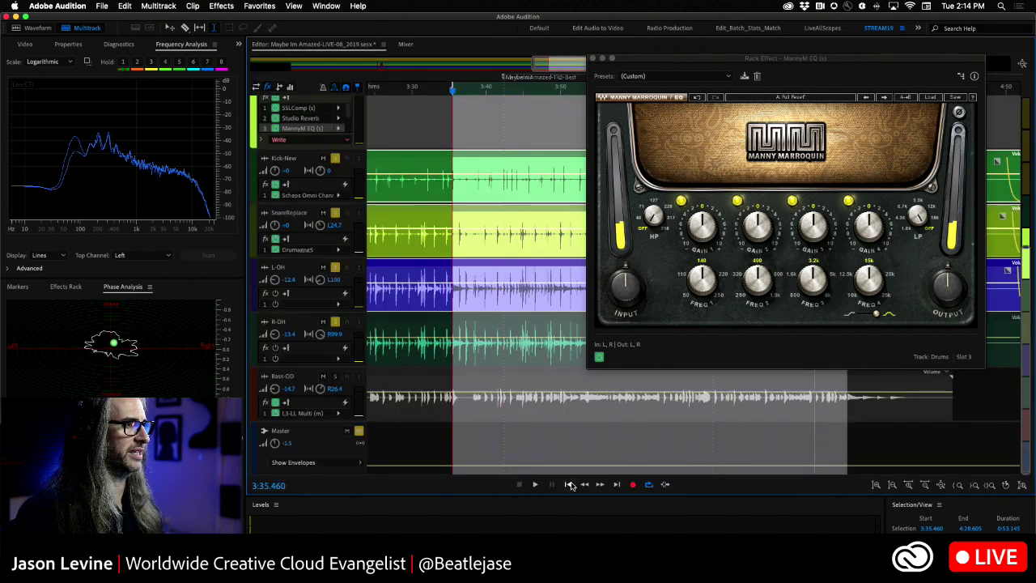
left_click(406, 44)
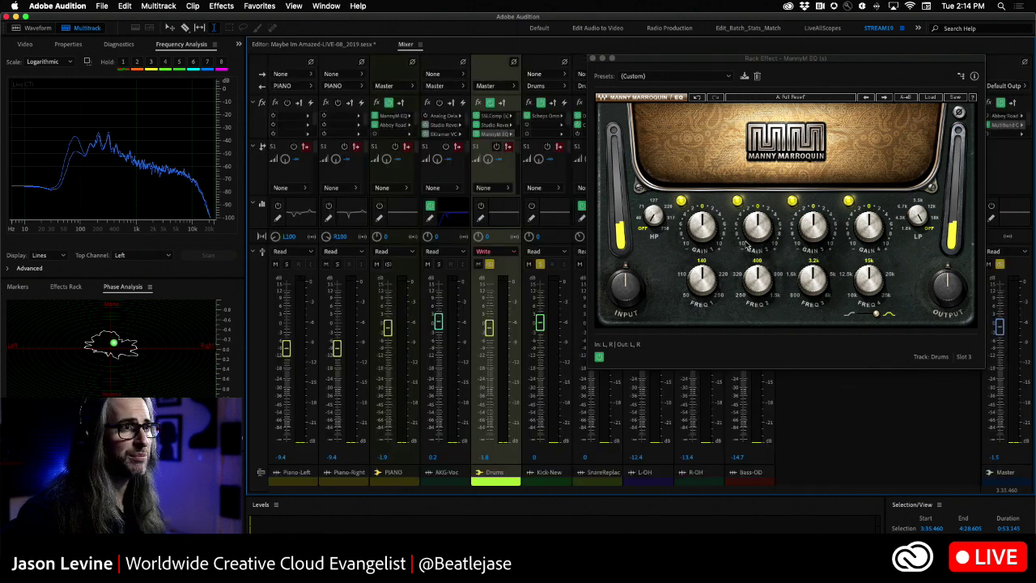
mouse_move(918, 223)
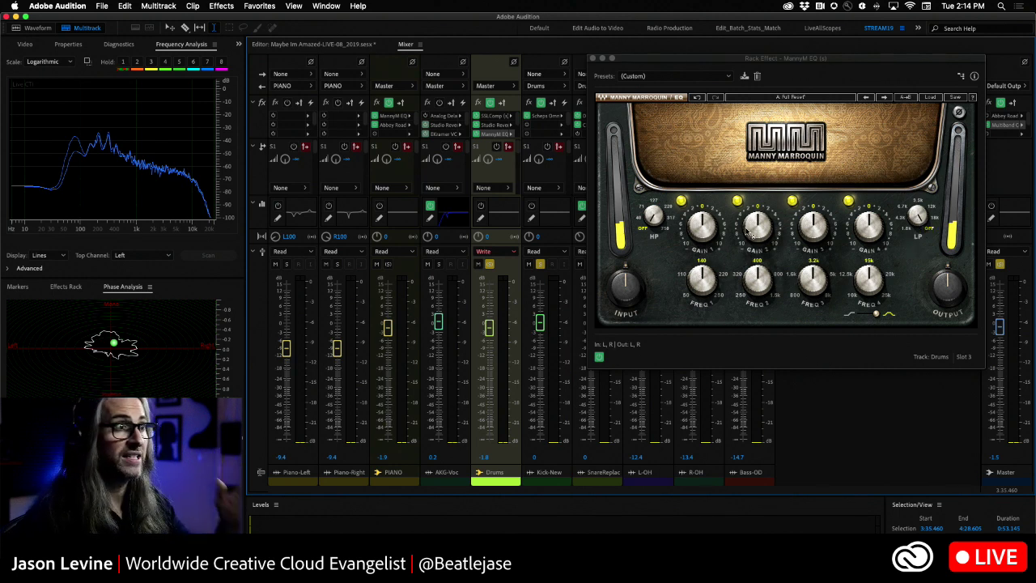
mouse_move(750, 233)
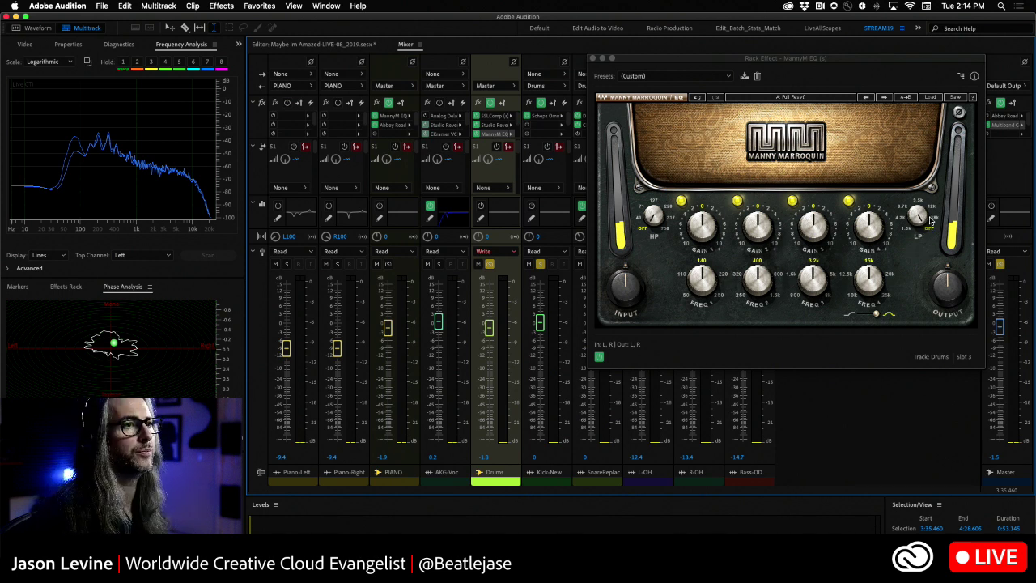
key("space")
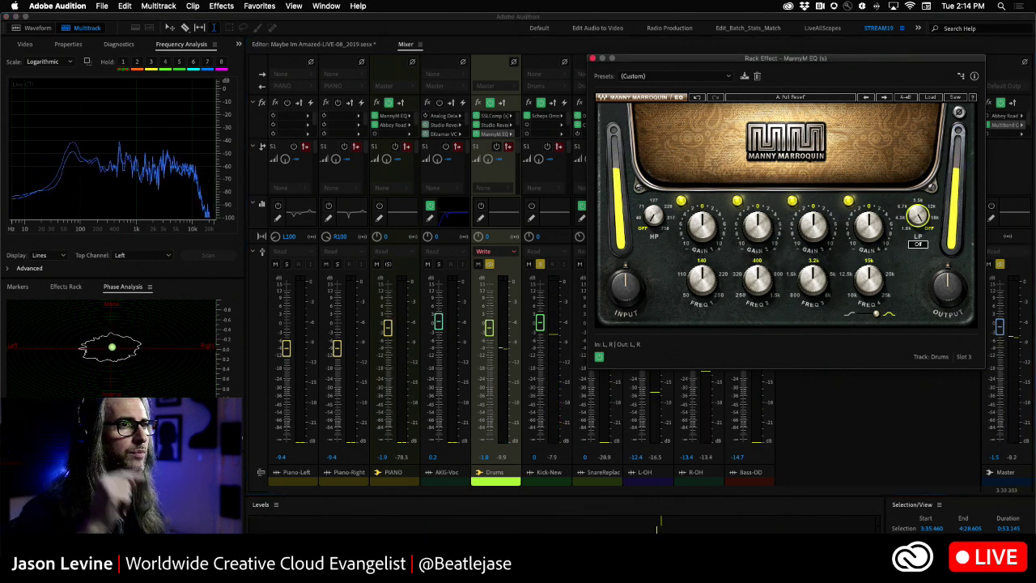
left_click_drag(919, 215, 917, 220)
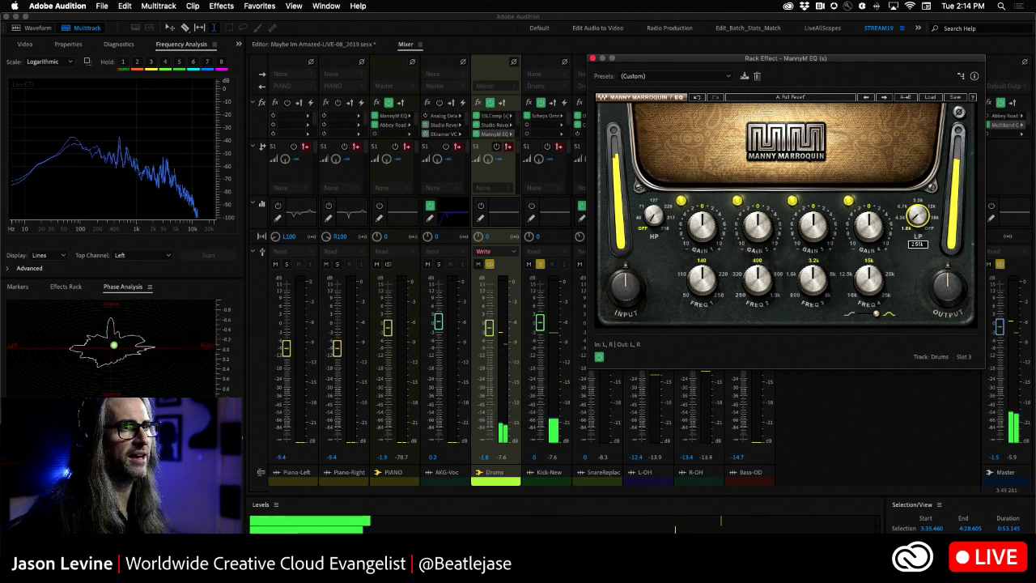
left_click_drag(917, 220, 917, 209)
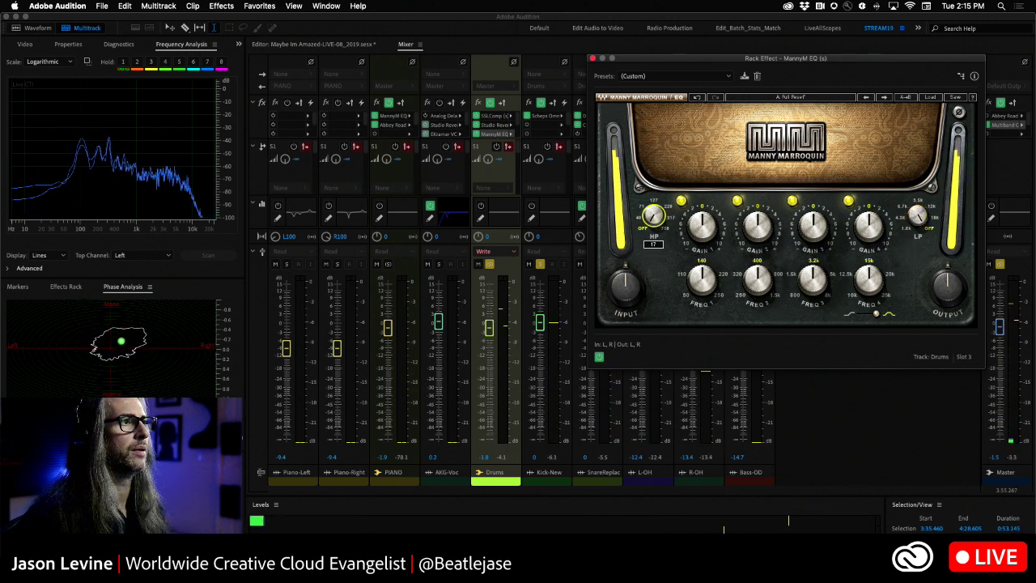
left_click_drag(653, 215, 647, 260)
key("space")
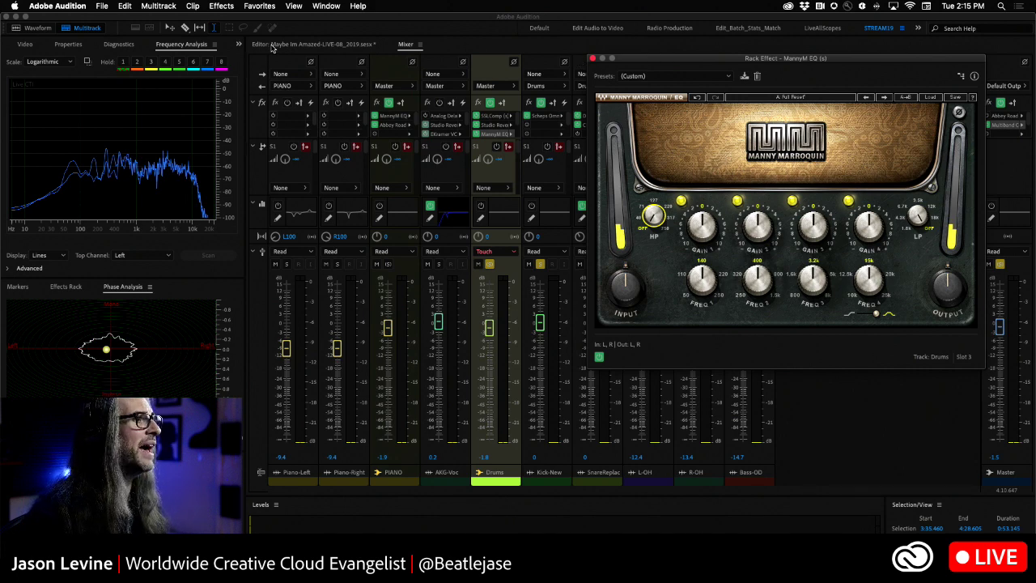
Expand the Drums track's automation lane in the multitrack editor and show the MannyM EQ High Pass envelope.
left_click(324, 45)
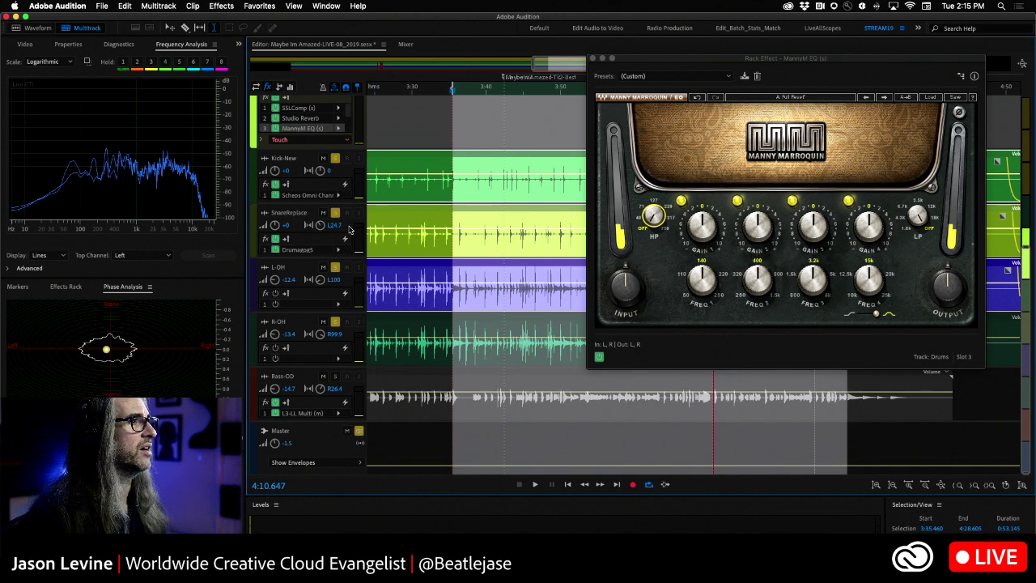
left_click(262, 139)
left_click_drag(675, 62, 478, 245)
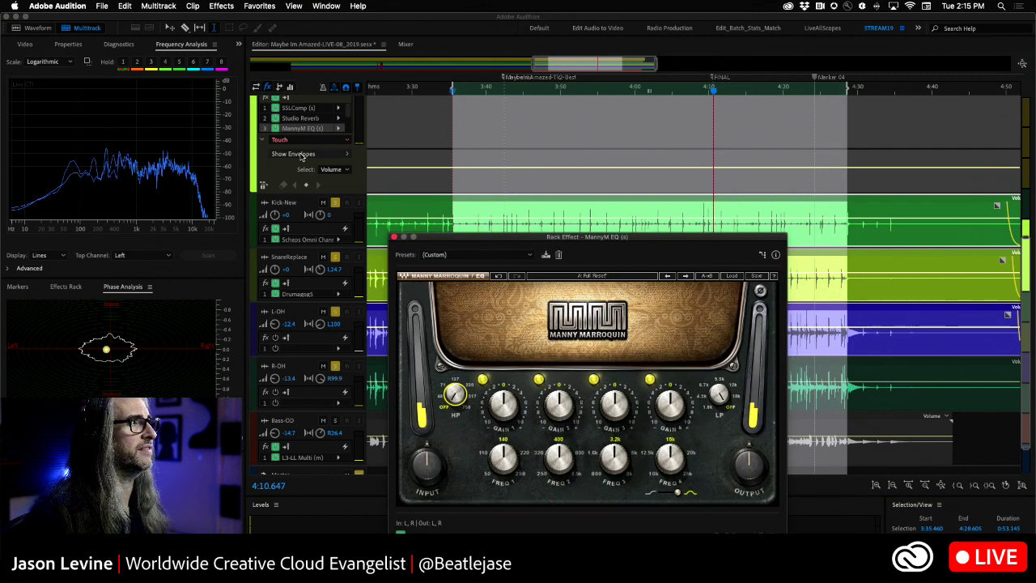
left_click(318, 154)
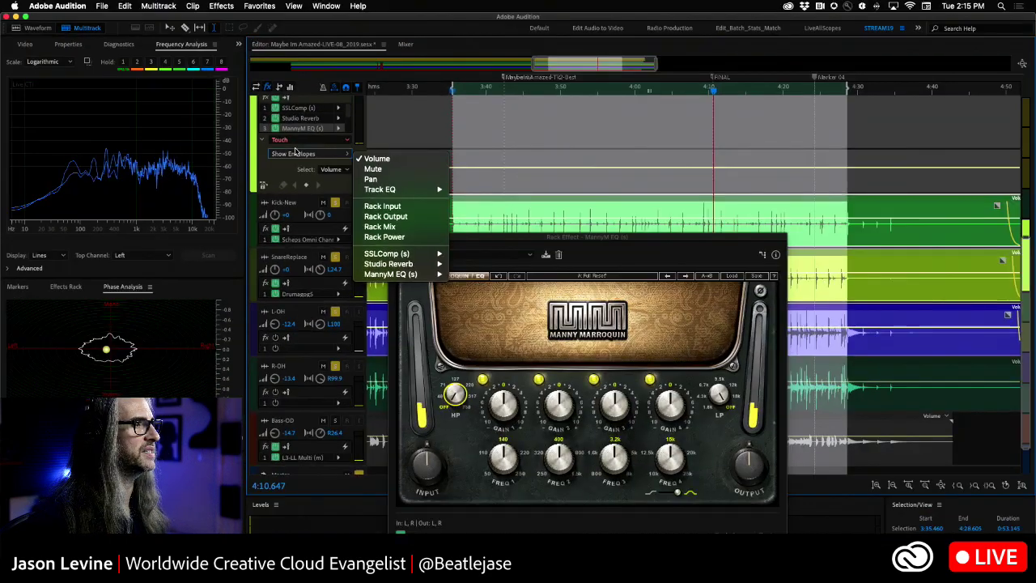
mouse_move(390, 276)
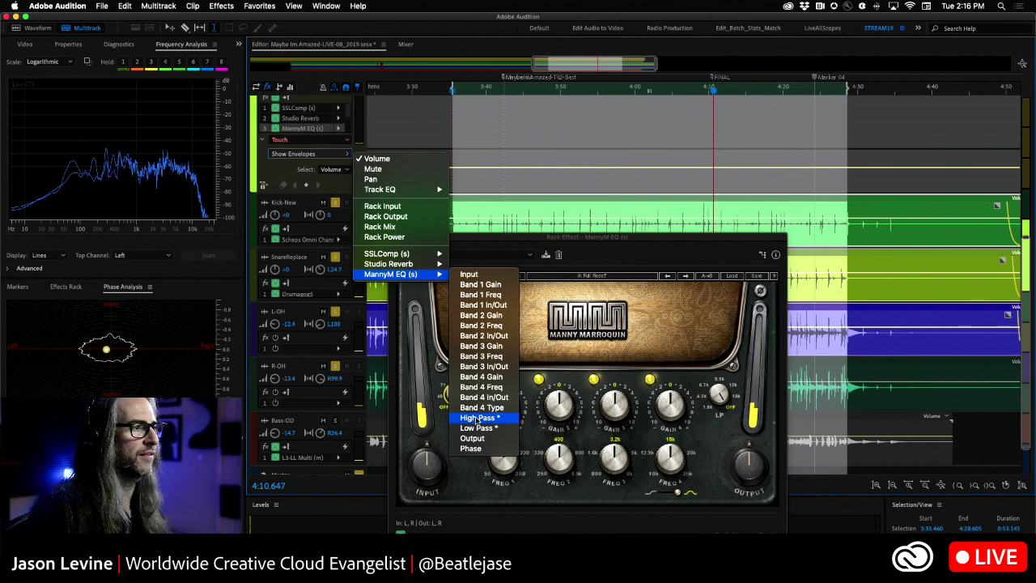
left_click(477, 420)
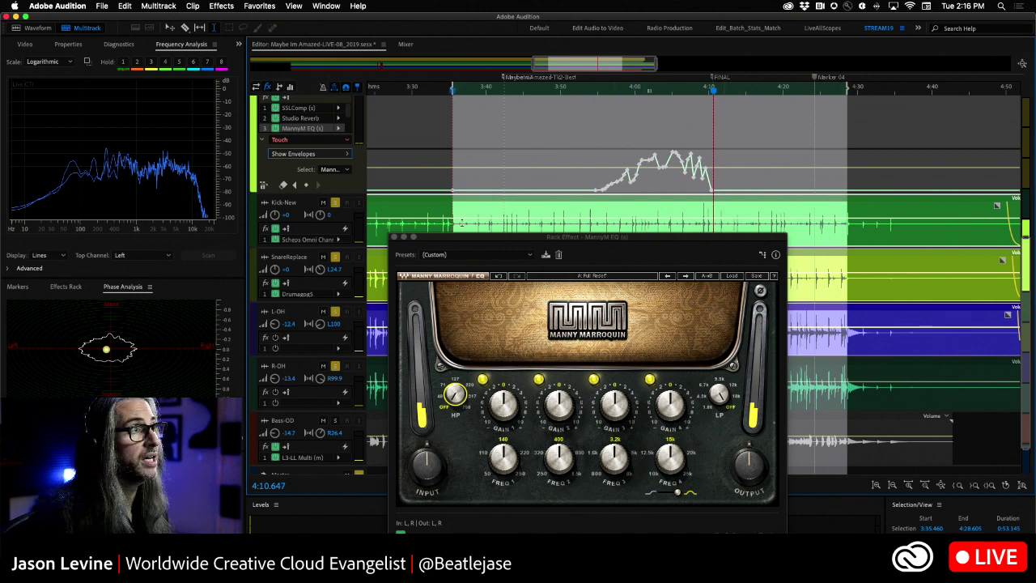
Show the MannyM EQ Low Pass envelope in the same Drums automation lane.
left_click(342, 168)
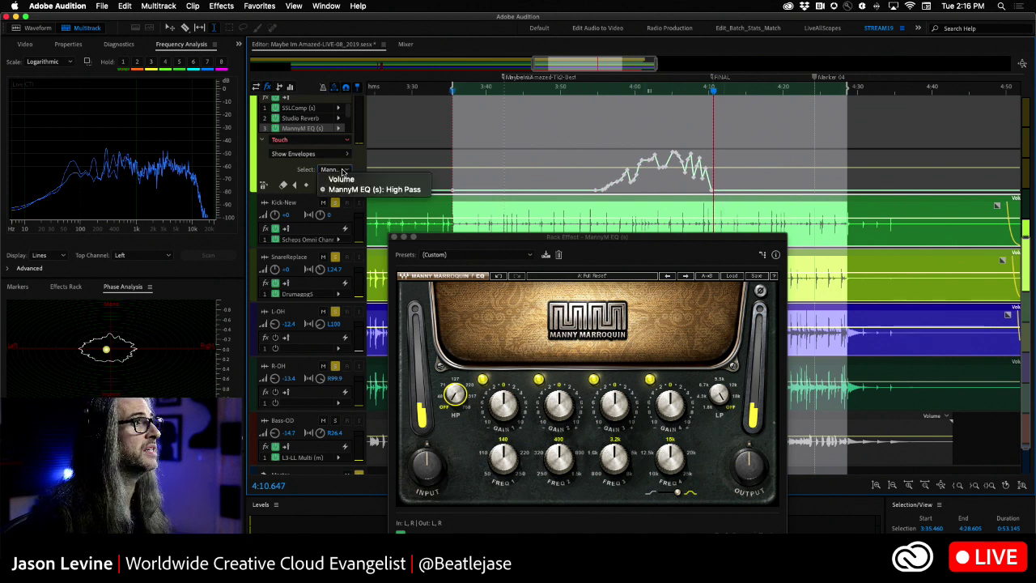
left_click(312, 153)
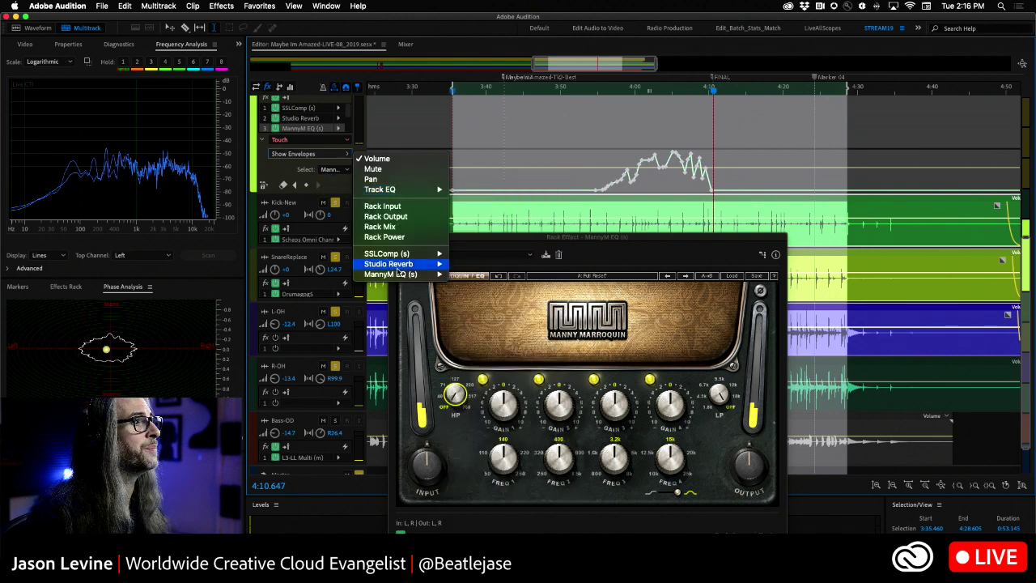
mouse_move(413, 275)
left_click(495, 428)
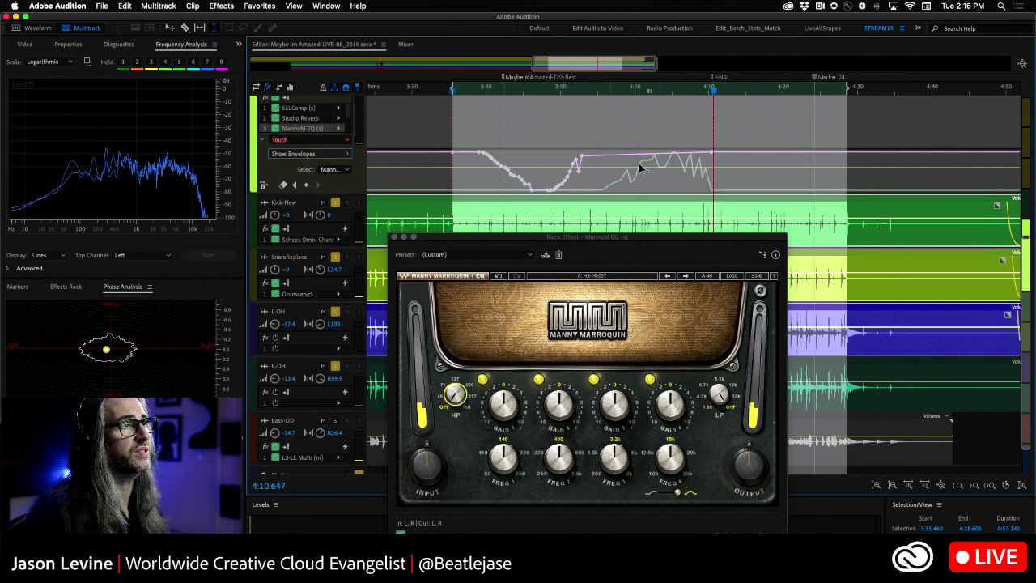
Smooth out the stray keyframe at the end of the low-pass envelope's rise and play the automation back from the selection start.
mouse_move(522, 183)
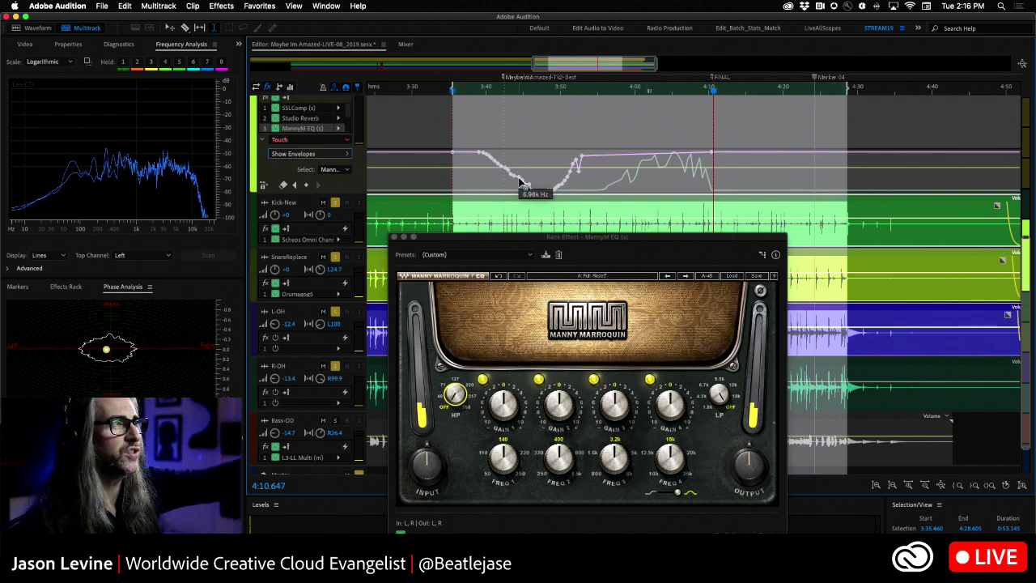
left_click(583, 169)
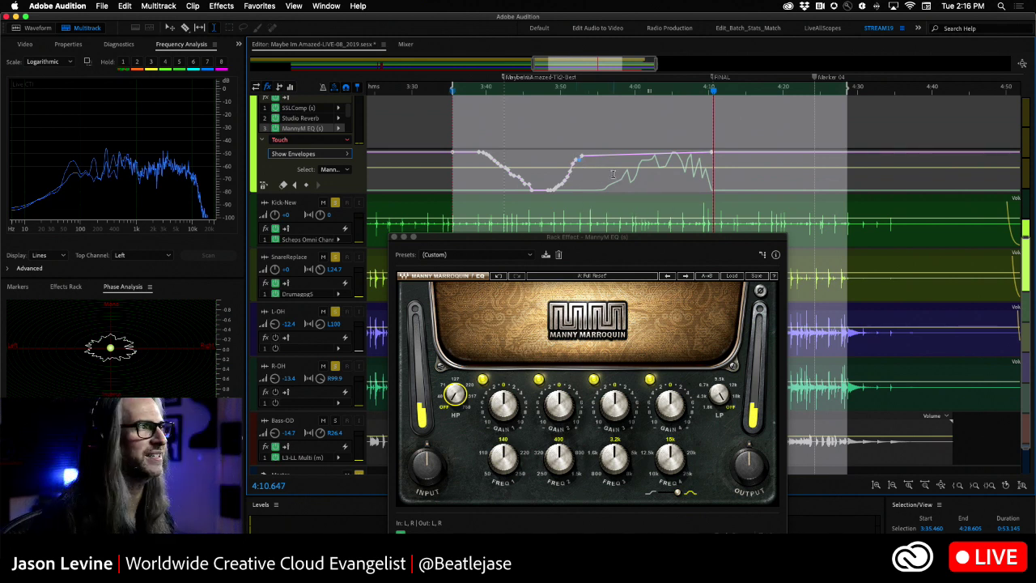
left_click_drag(714, 90, 444, 93)
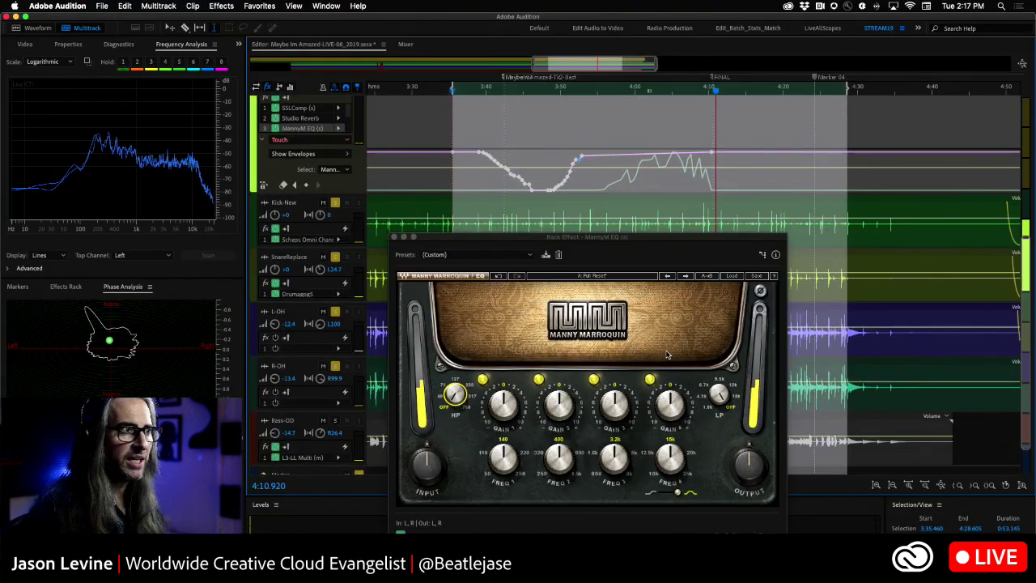
Clear all keyframes from the Low Pass envelope on the Drums track.
left_click_drag(556, 241, 534, 139)
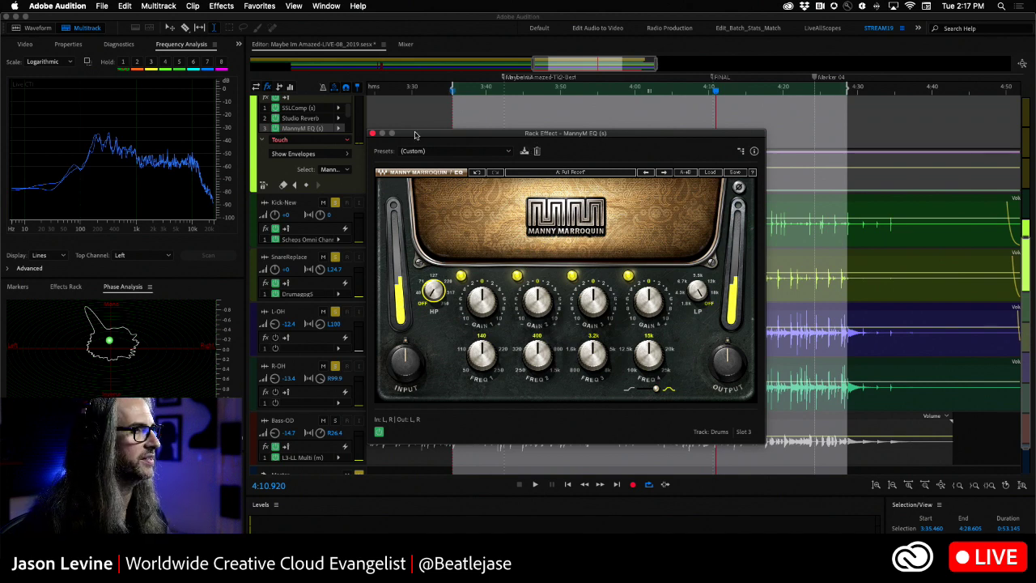
left_click(291, 139)
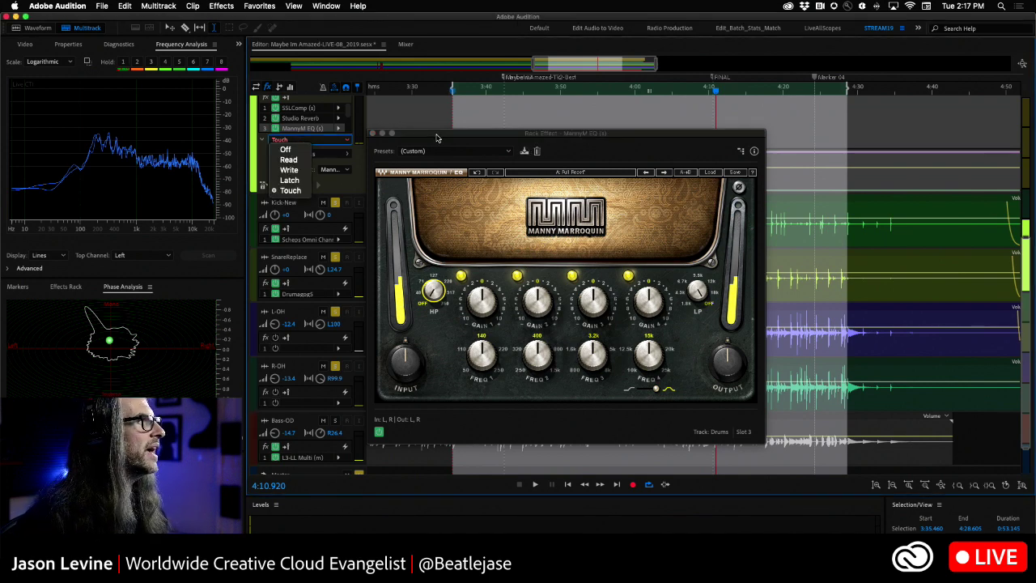
left_click_drag(434, 136, 734, 232)
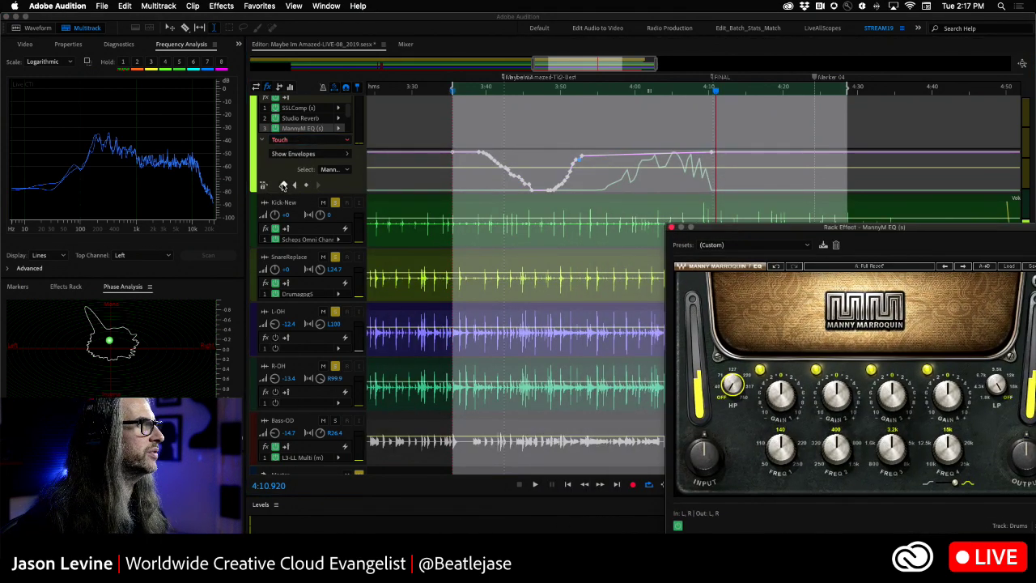
left_click(283, 184)
Hide the MannyM EQ High Pass envelope and set the Drums track's automation mode to Read.
left_click(324, 153)
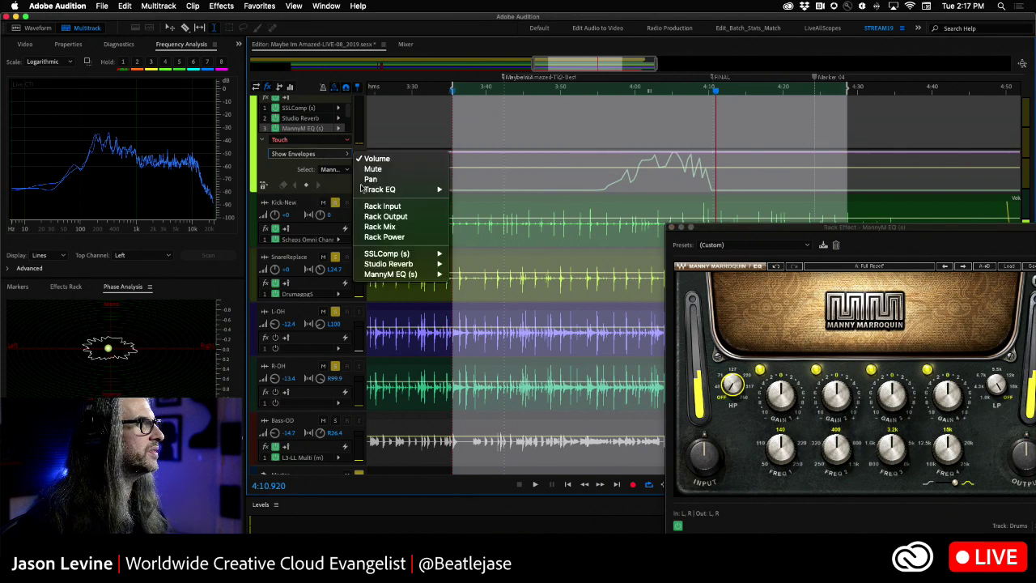
mouse_move(413, 275)
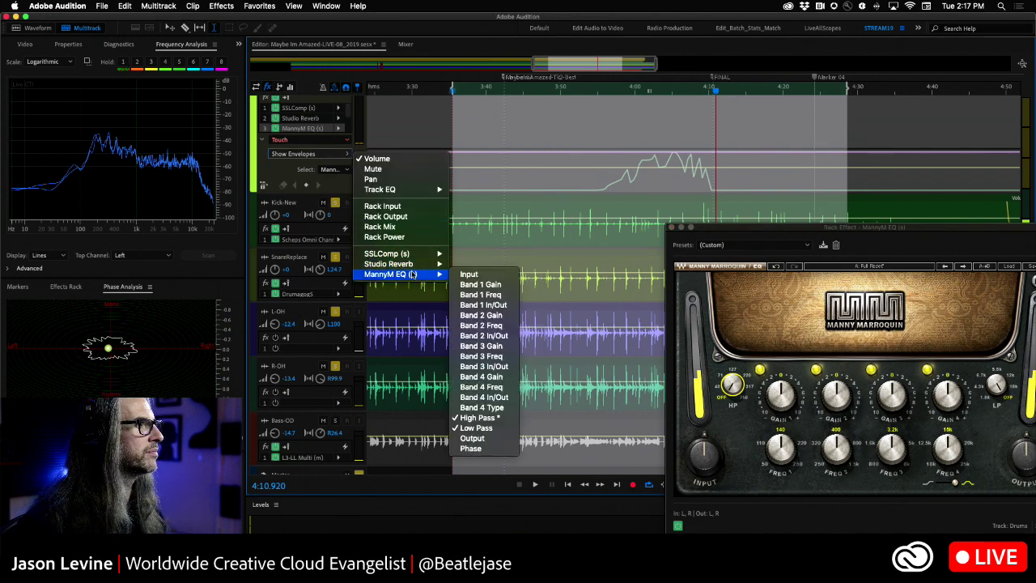
left_click(372, 375)
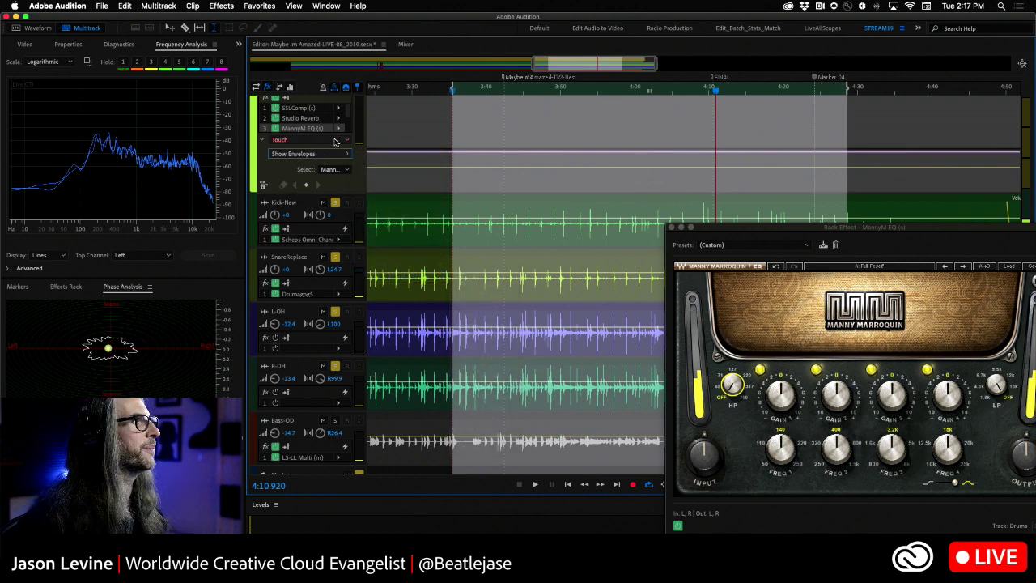
left_click(324, 139)
left_click(290, 160)
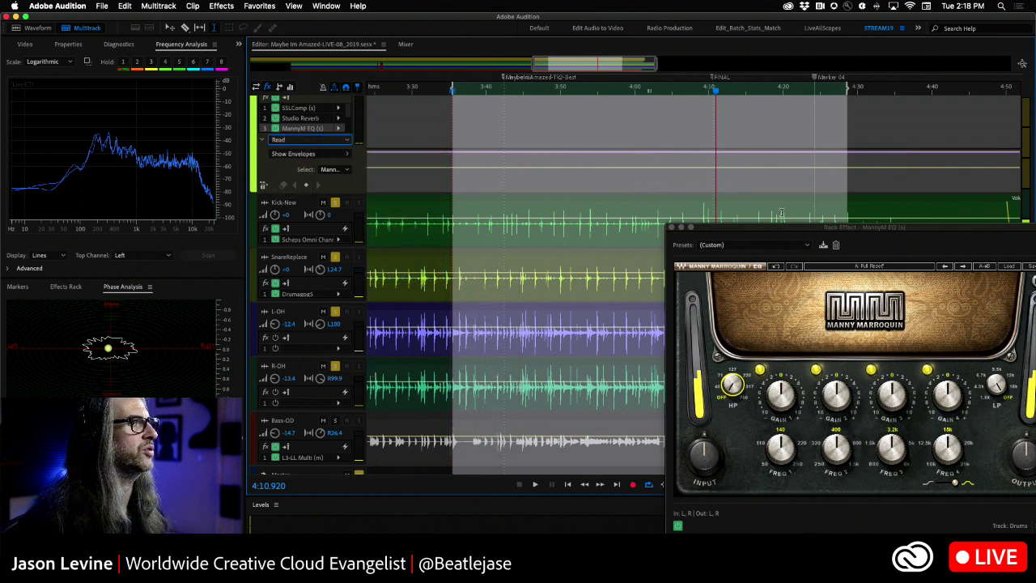
Boost the EQ's Gain 3 at 3.2k on the drums during playback.
left_click_drag(779, 232, 472, 110)
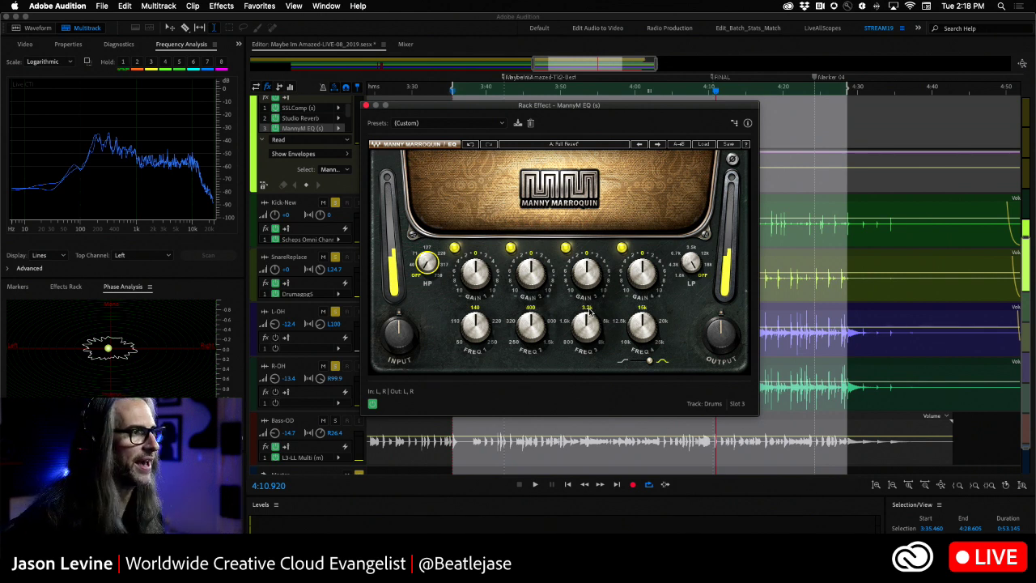
mouse_move(585, 325)
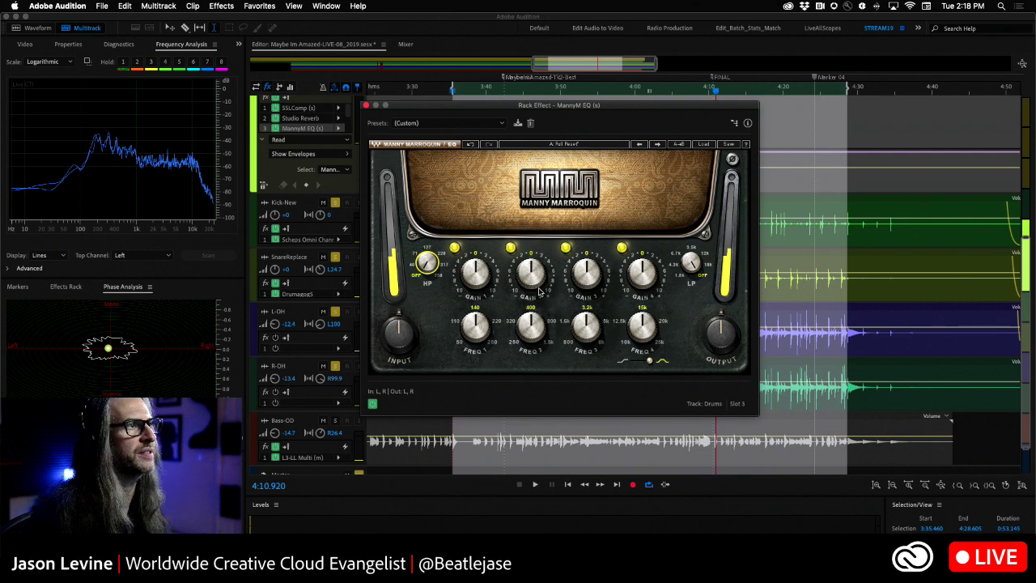
key("space")
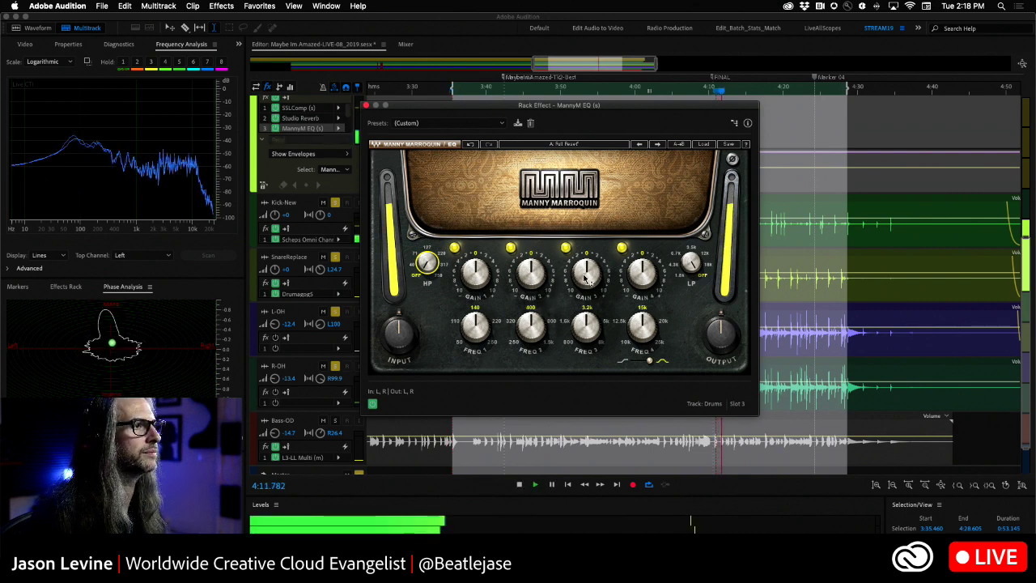
mouse_move(585, 273)
left_mouse_down()
mouse_move(585, 236)
mouse_move(585, 256)
left_mouse_up()
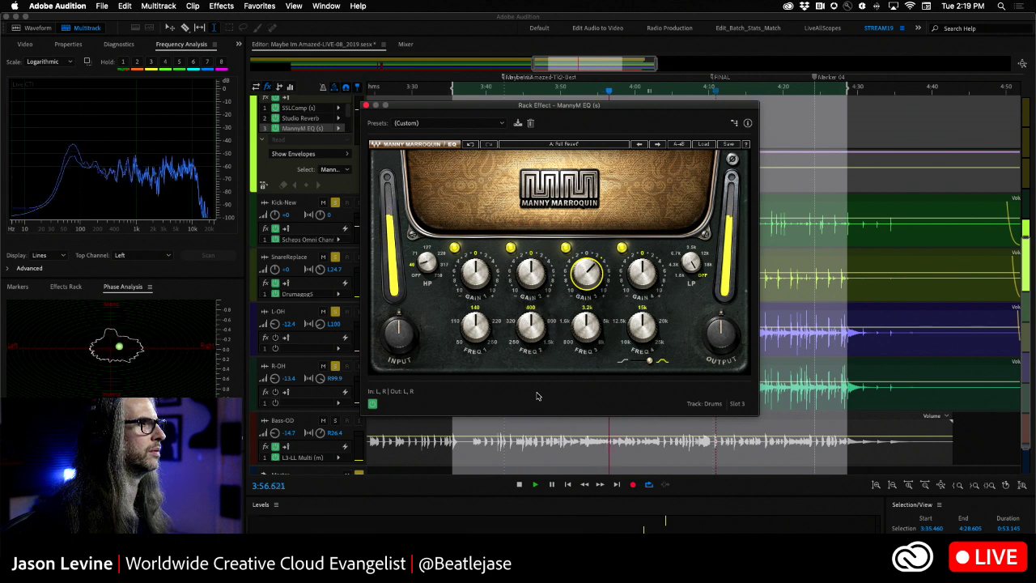
Stop playback, switch off the EQ's second band and set Freq 1 to 220.
key("space")
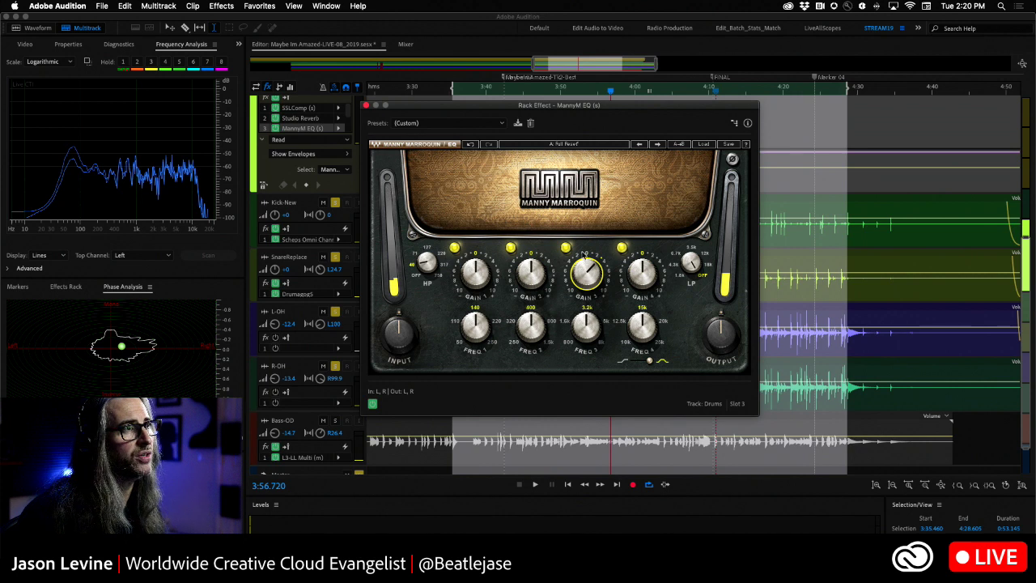
left_click(510, 249)
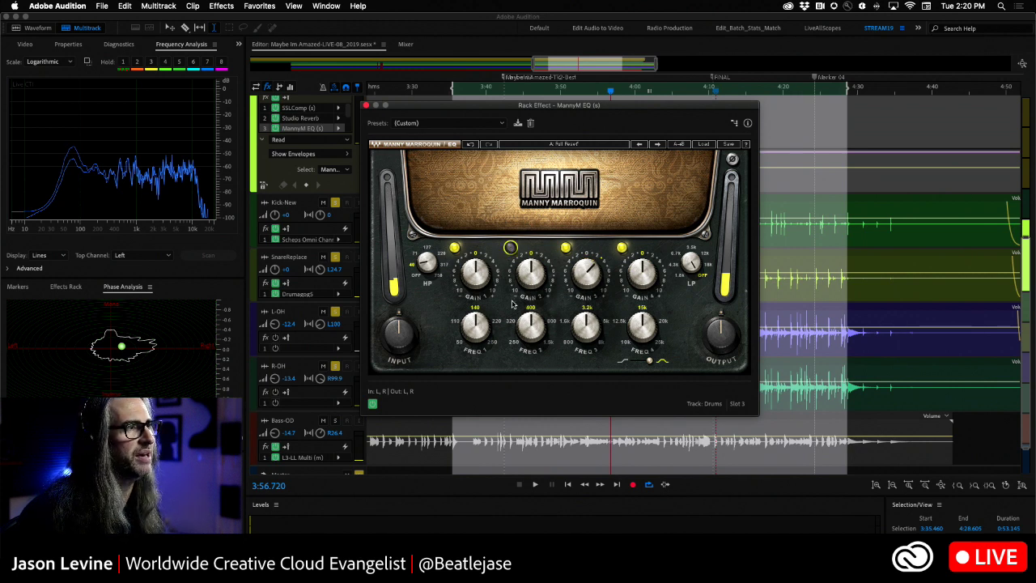
left_click(468, 336)
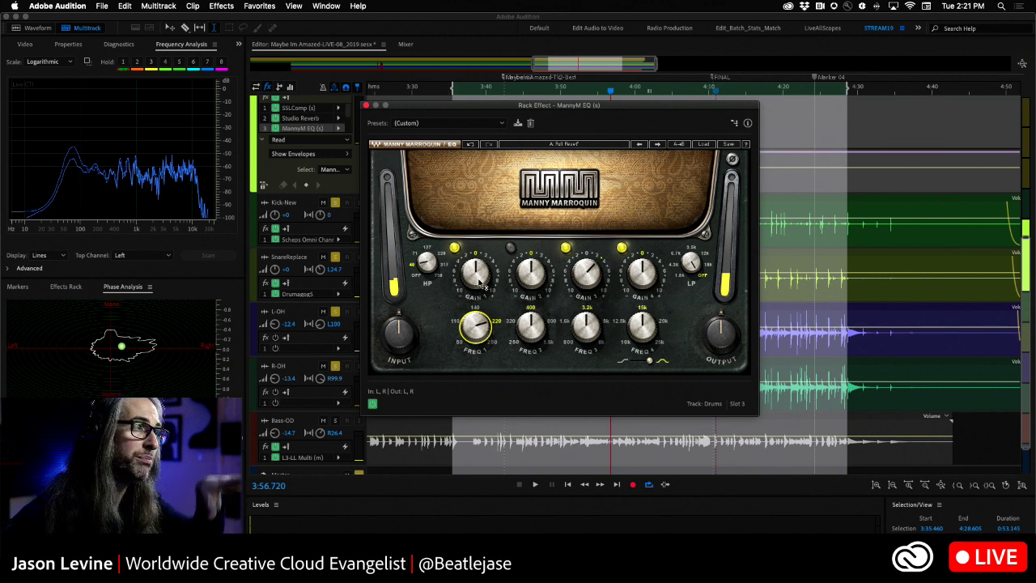
Turn off the EQ's high-pass filter and boost Gain 1 to 3.0 while the drums play.
mouse_move(482, 283)
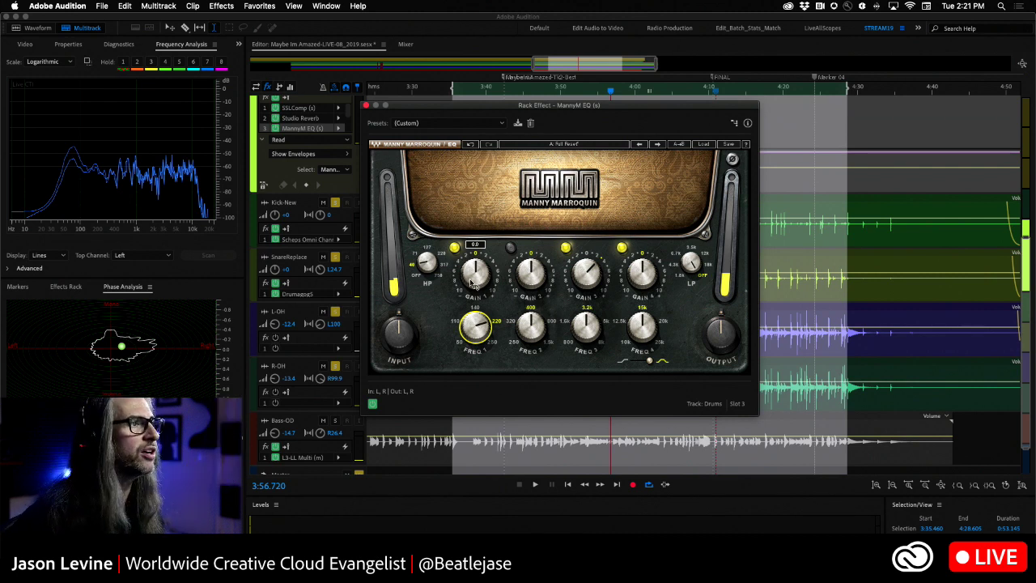
mouse_move(428, 264)
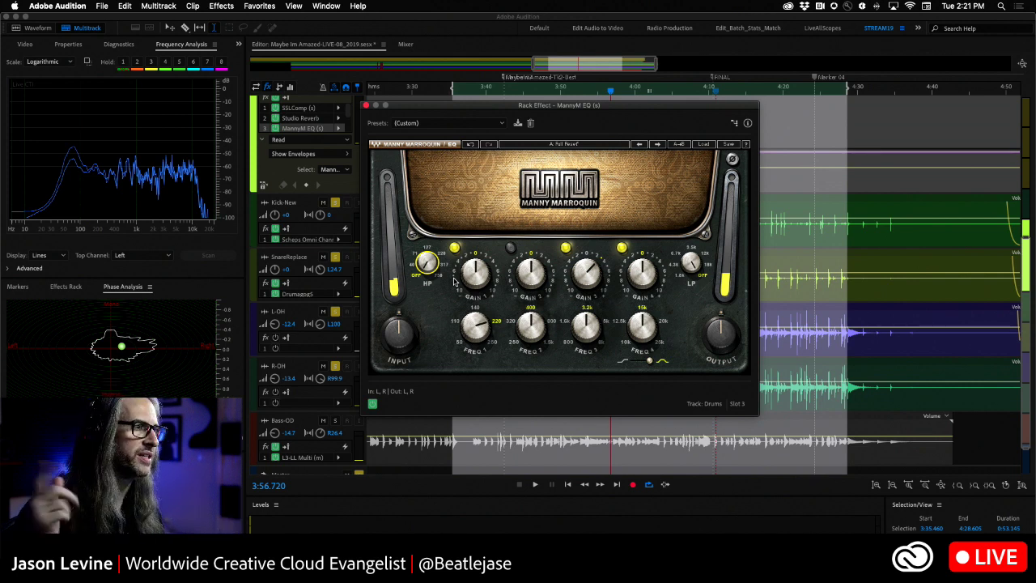
key("space")
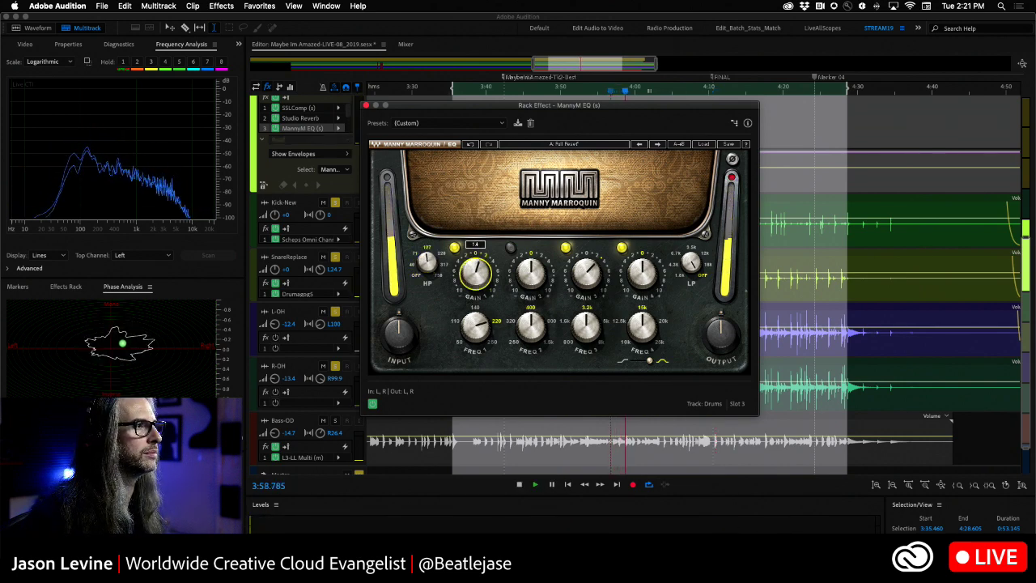
left_click_drag(475, 274, 475, 257)
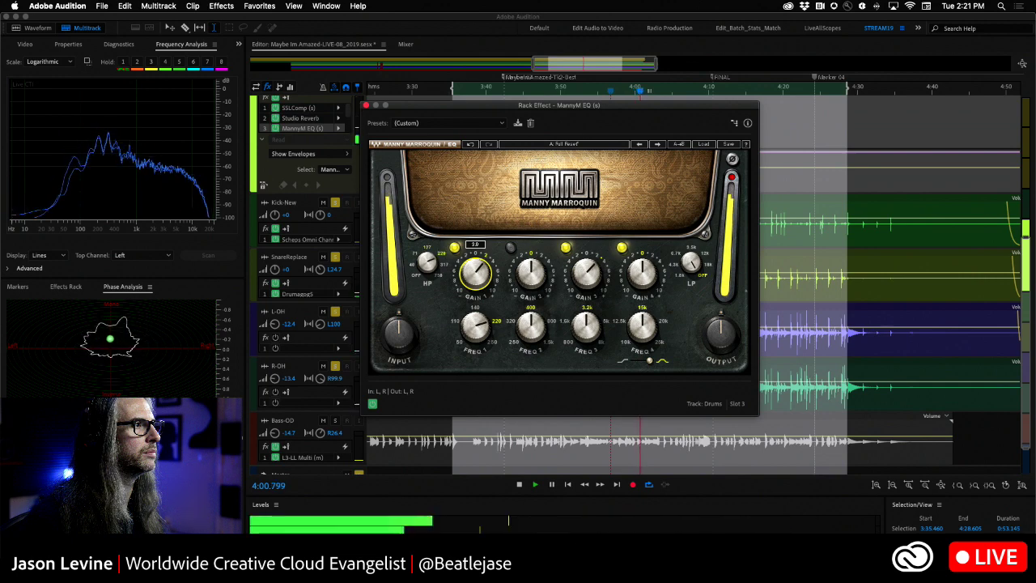
key("space")
Set the Drums track's automation mode to Off and turn off the EQ's high-pass filter.
left_click_drag(407, 105, 749, 172)
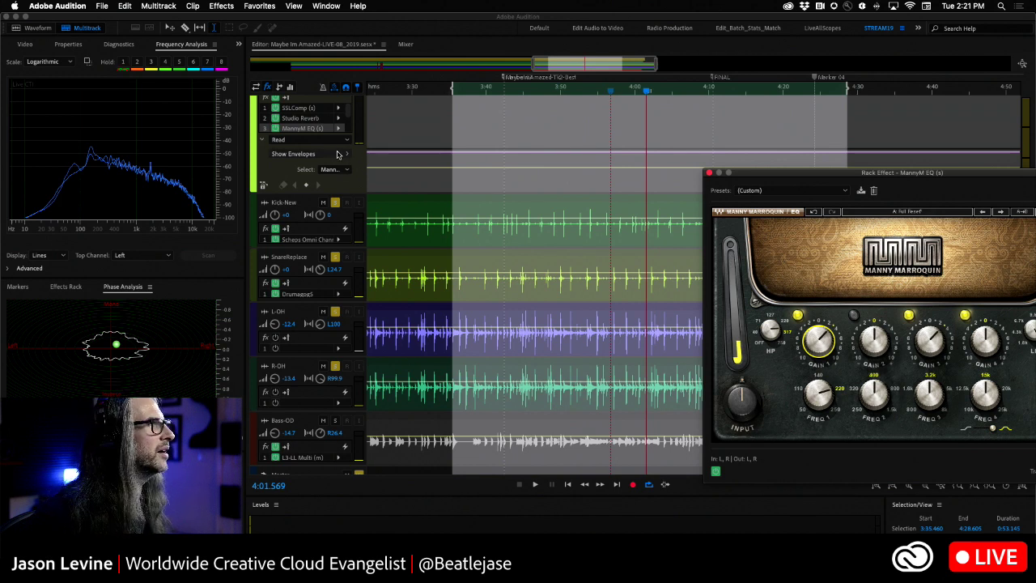
left_click(338, 140)
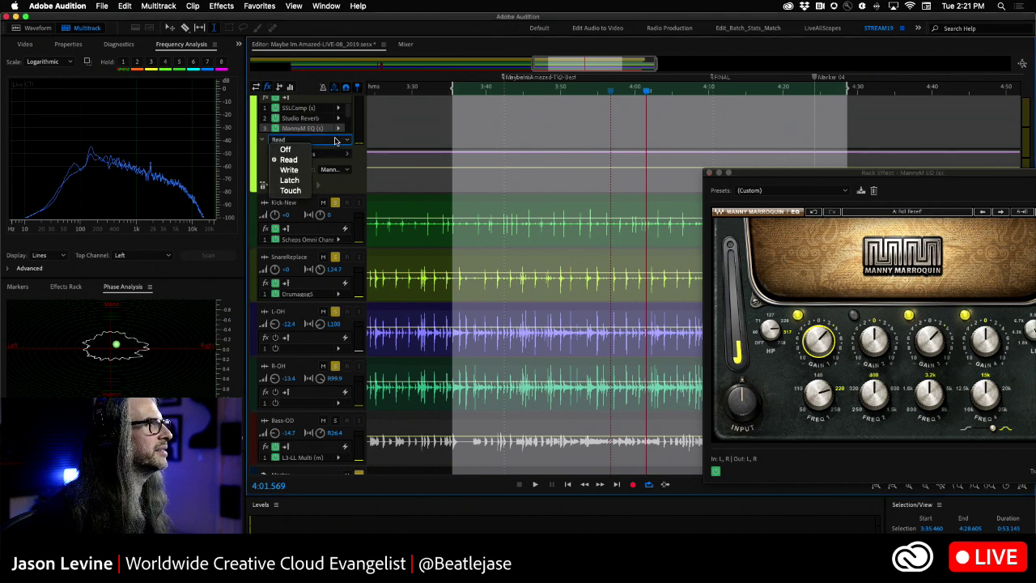
left_click(285, 150)
left_click_drag(816, 177, 569, 175)
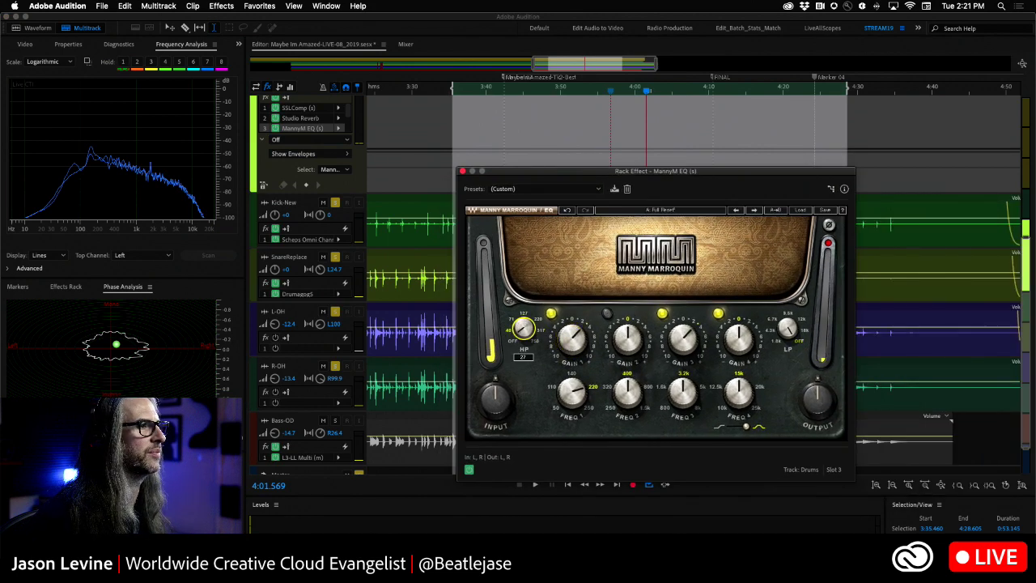
Cut the EQ's Gain 1 at 220 to about -2 during playback.
key("space")
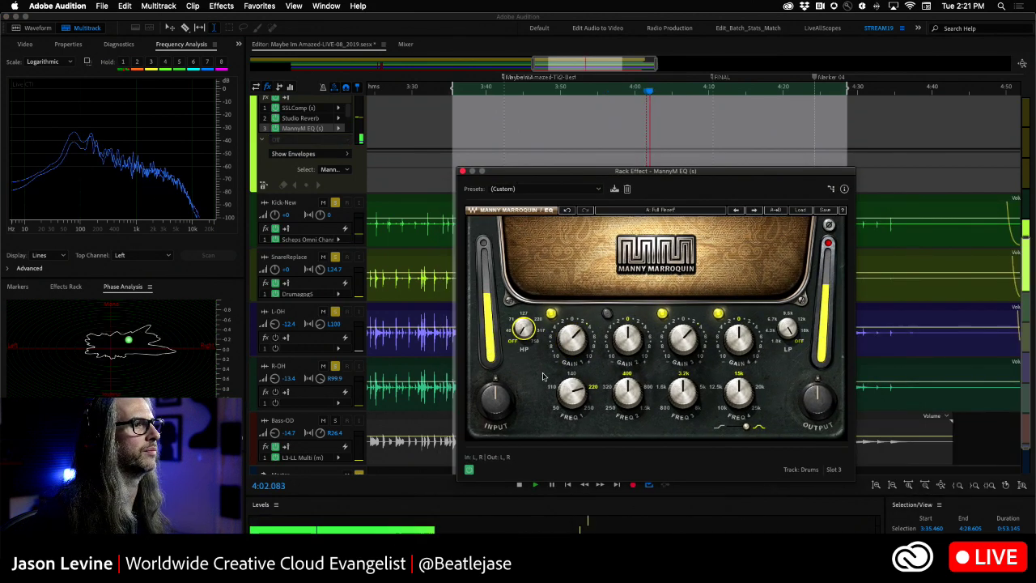
left_click_drag(571, 338, 571, 351)
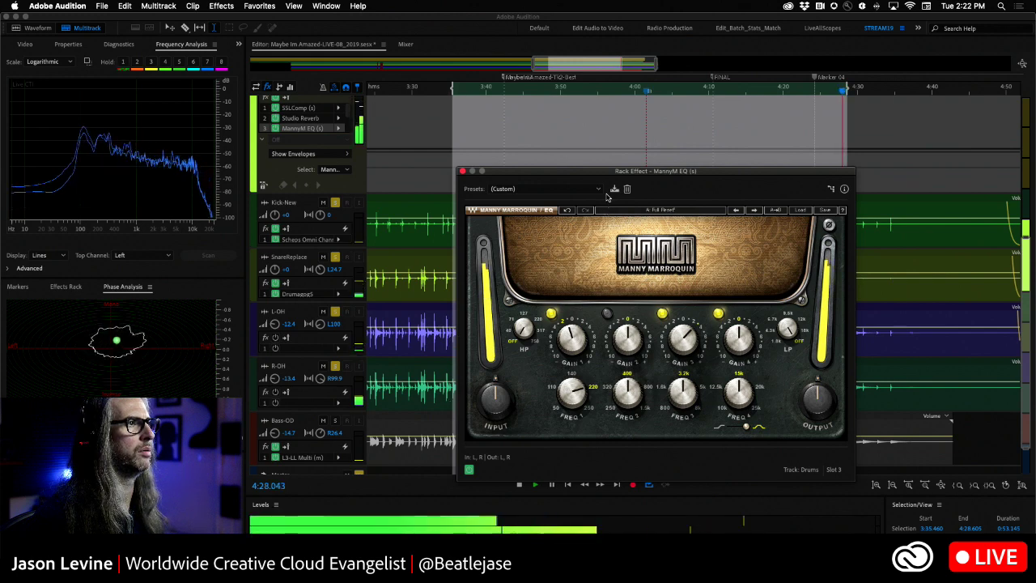
left_click_drag(614, 261, 561, 187)
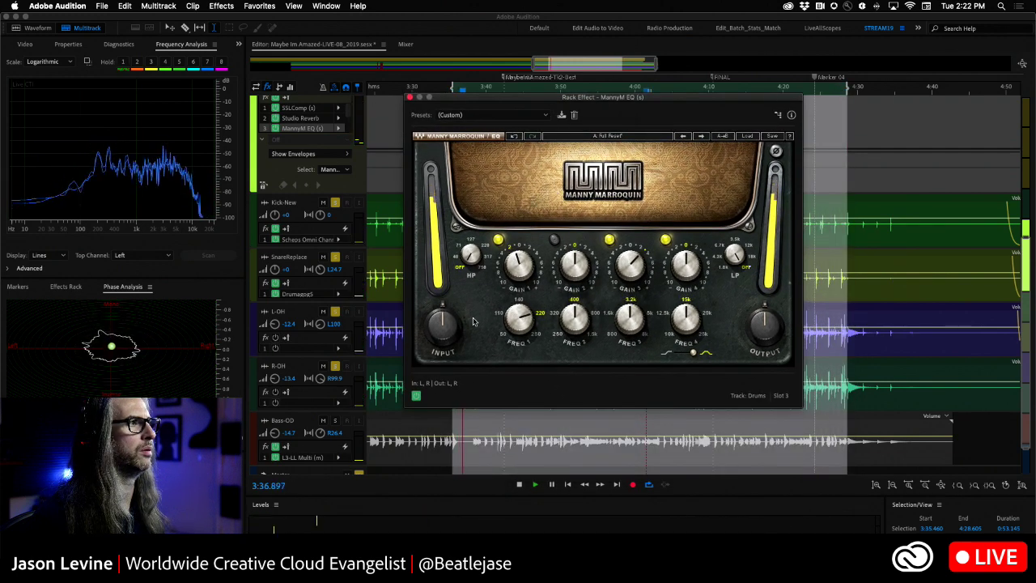
Compare the drums with the EQ bypassed and enabled during playback, leaving the effect on.
left_click(417, 395)
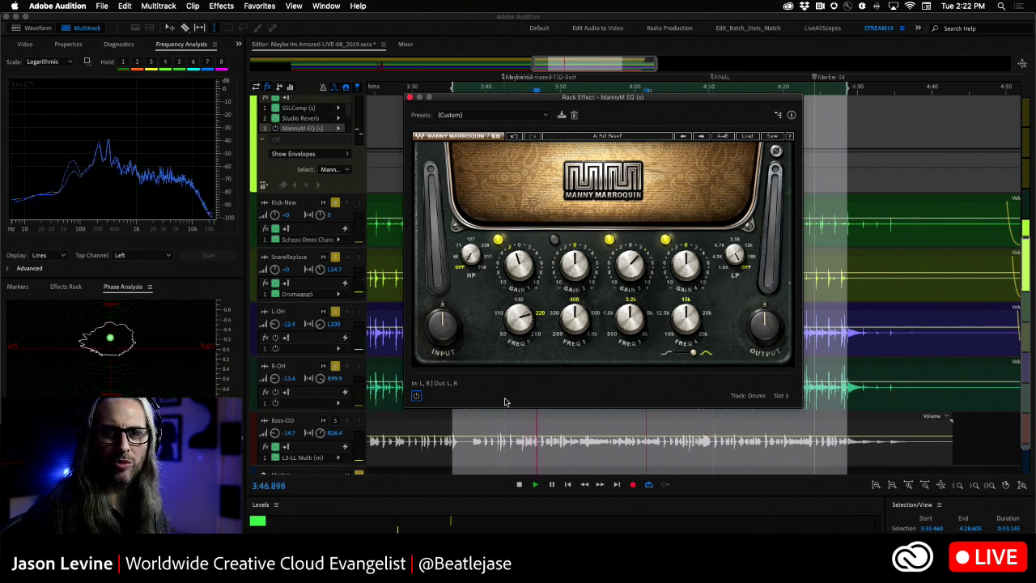
left_click(417, 396)
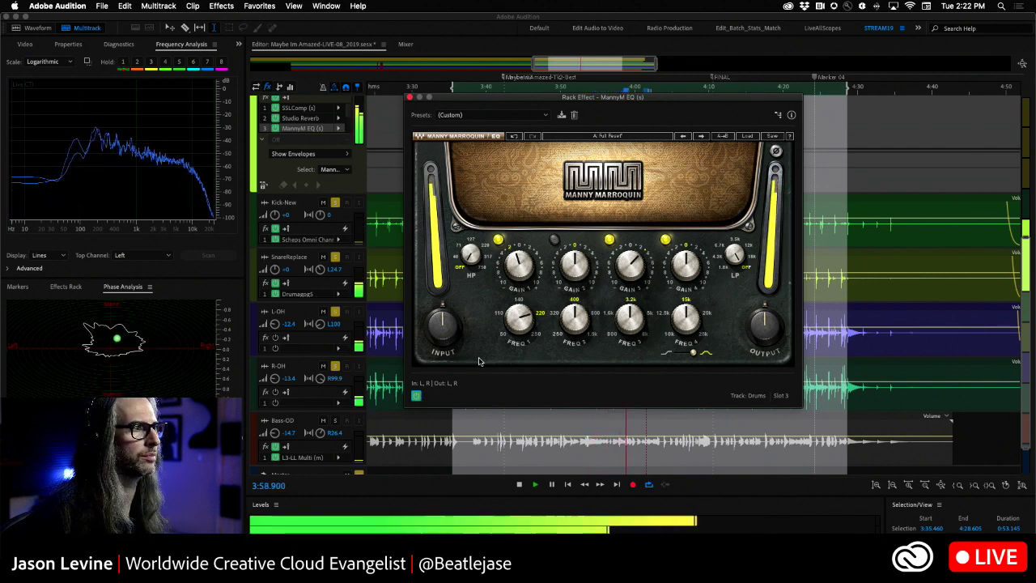
left_click(416, 395)
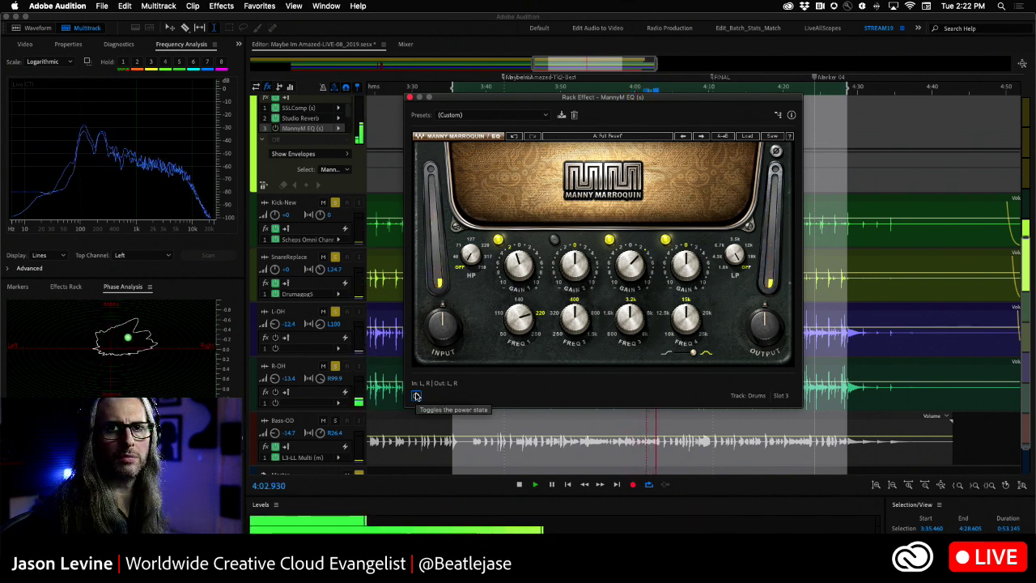
left_click(417, 395)
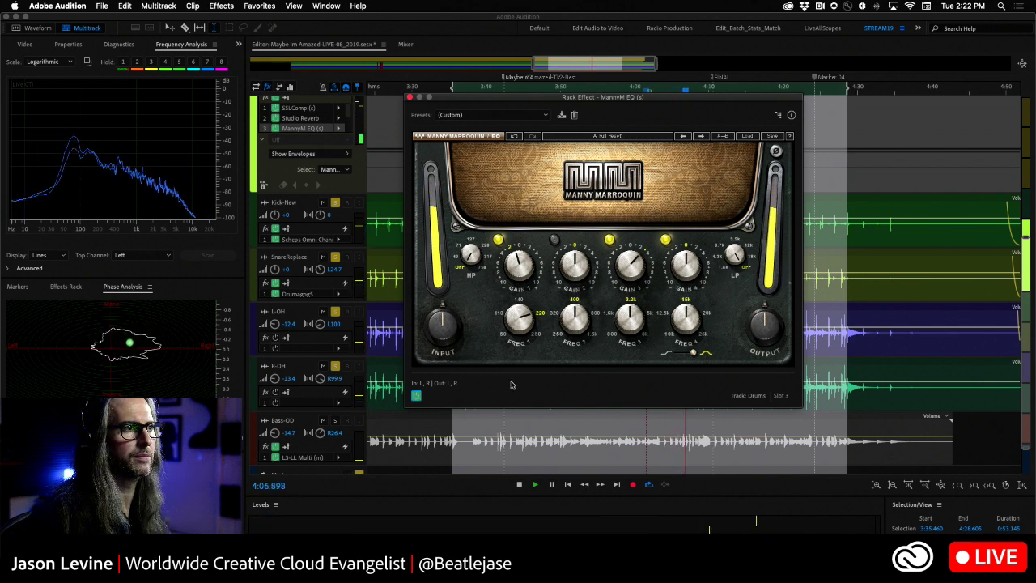
key("space")
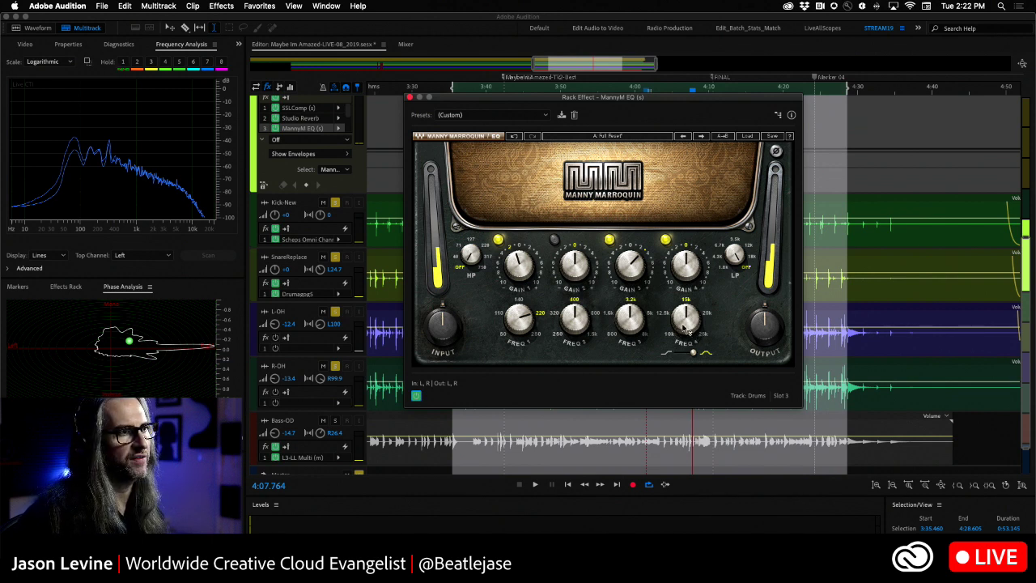
Set the EQ's Freq 4 to 20k and switch the fourth band from bell to shelf shape.
mouse_move(686, 328)
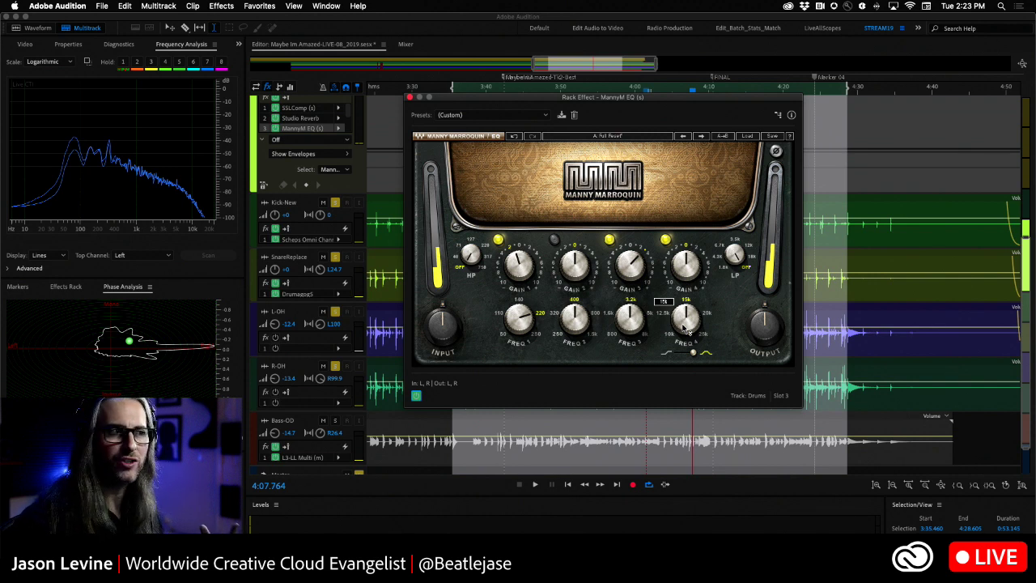
scroll(682, 323, "up", 3)
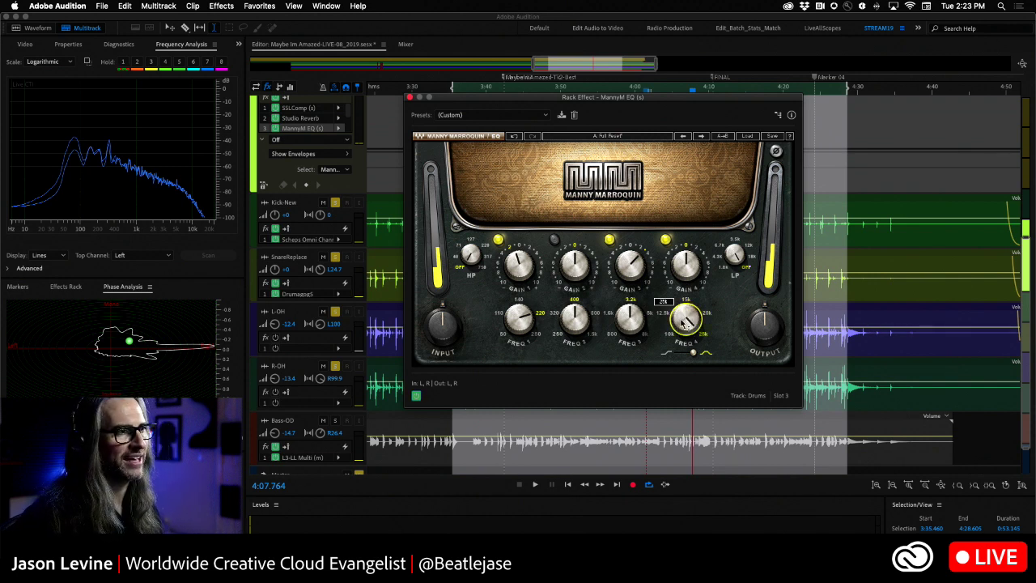
scroll(686, 319, "down", 1)
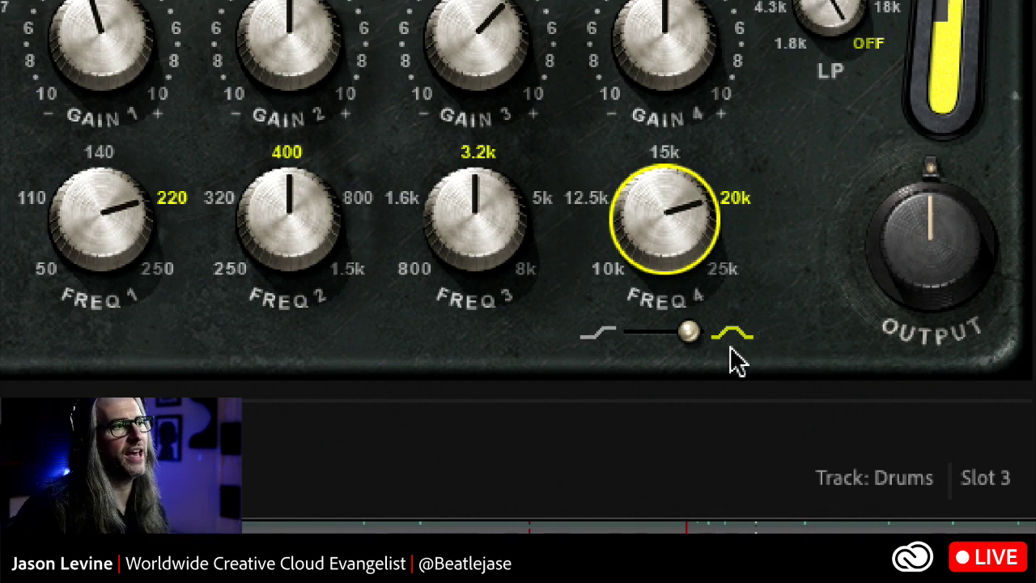
left_click(639, 345)
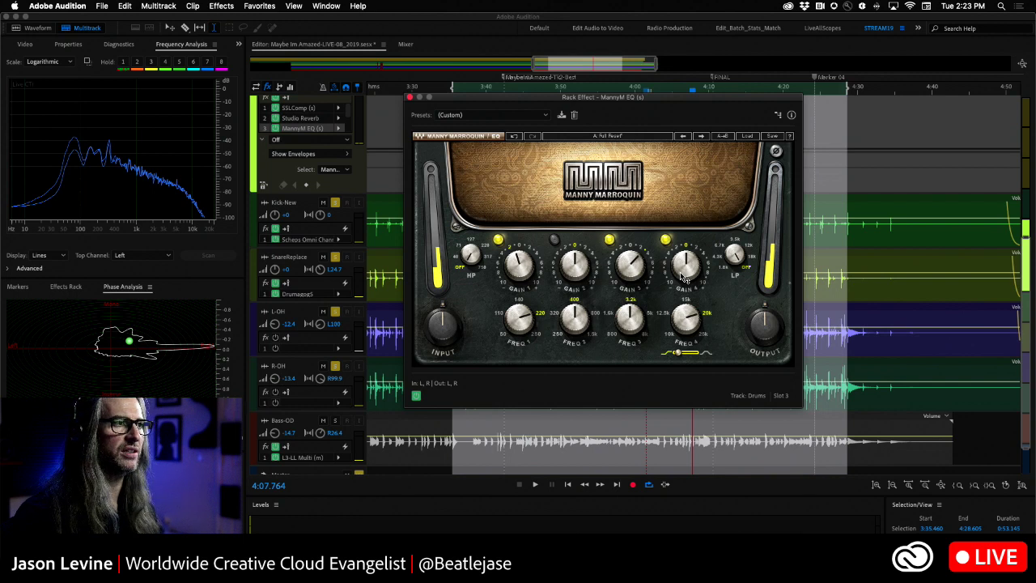
Set Freq 4 to 10k, boost Gain 4 to about 6 during playback and compare with the band switched off.
mouse_move(684, 278)
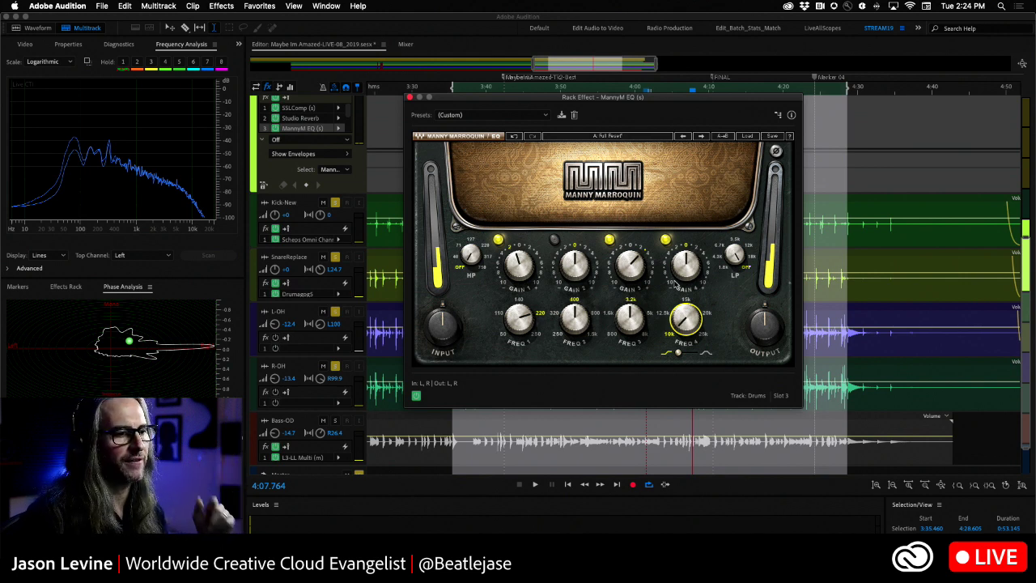
key("space")
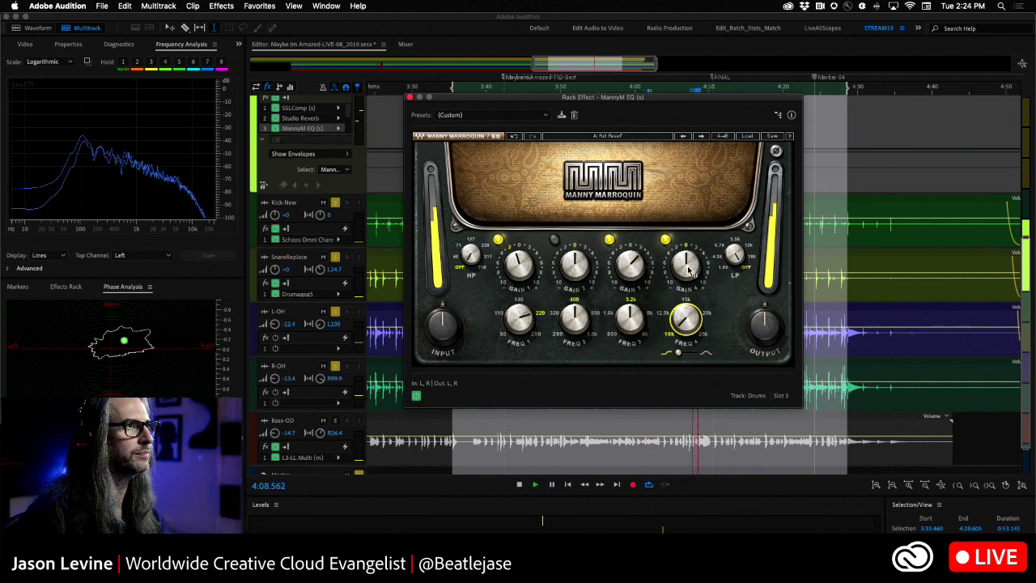
left_click_drag(687, 269, 686, 244)
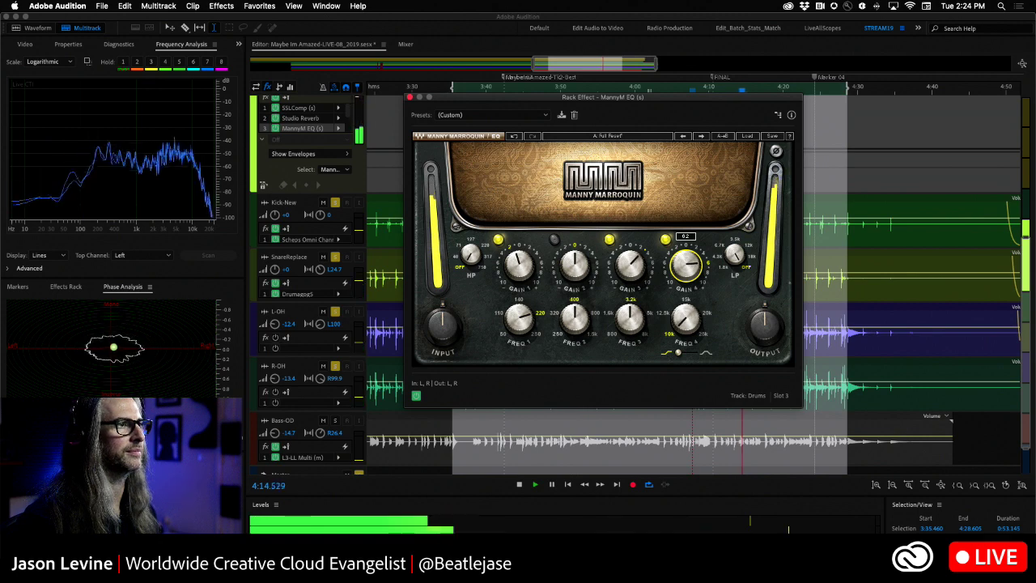
left_click(664, 240)
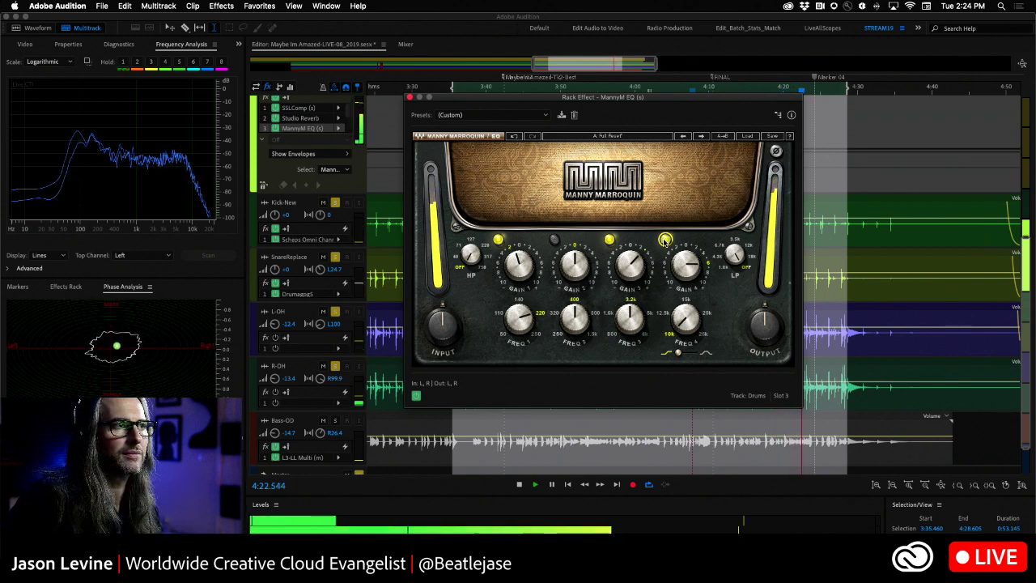
key("space")
Return the EQ's Gain 4 to 0.0 and set Freq 4 to 20k.
left_click_drag(685, 263, 684, 263)
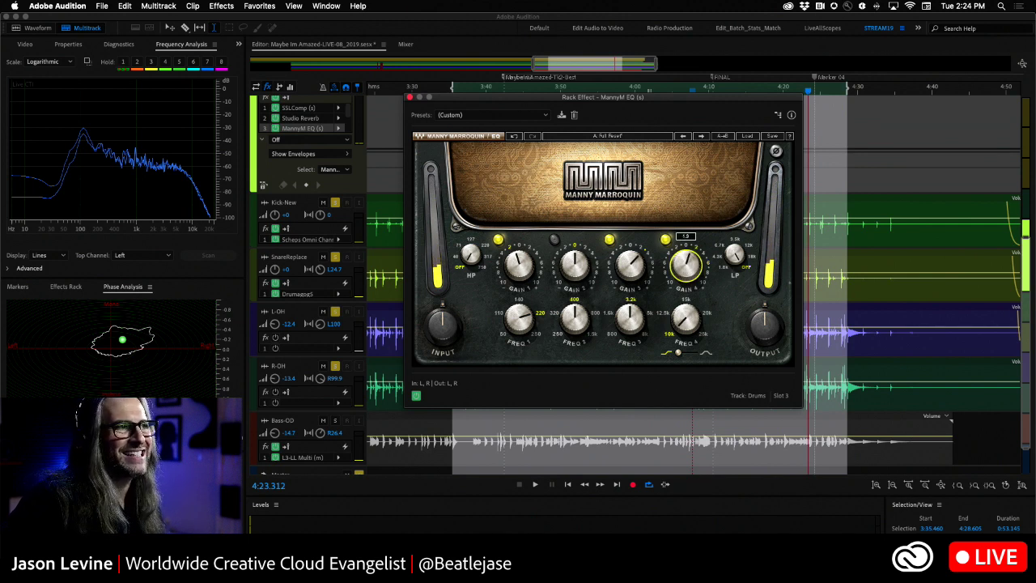
left_click_drag(685, 263, 685, 262)
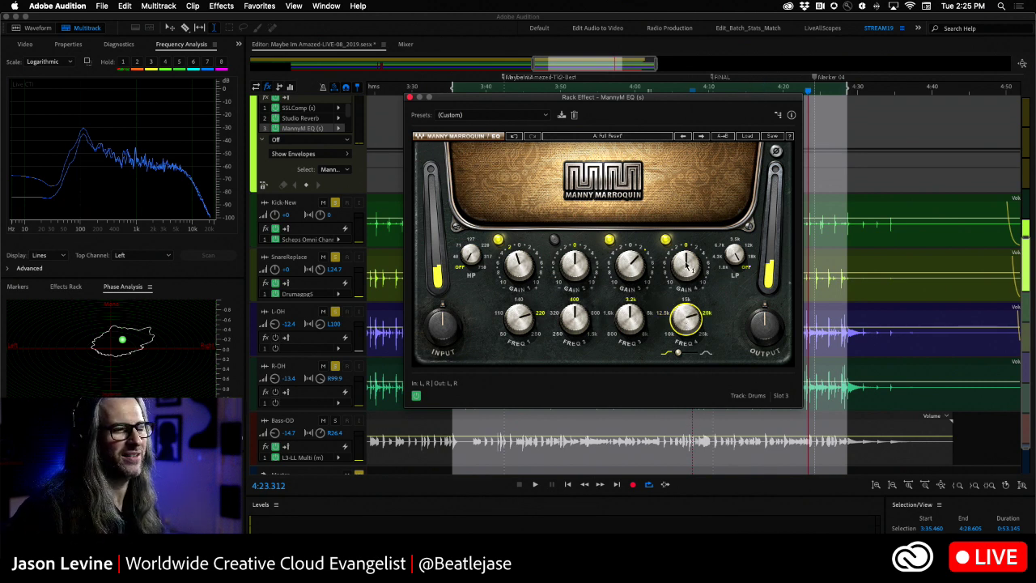
mouse_move(685, 264)
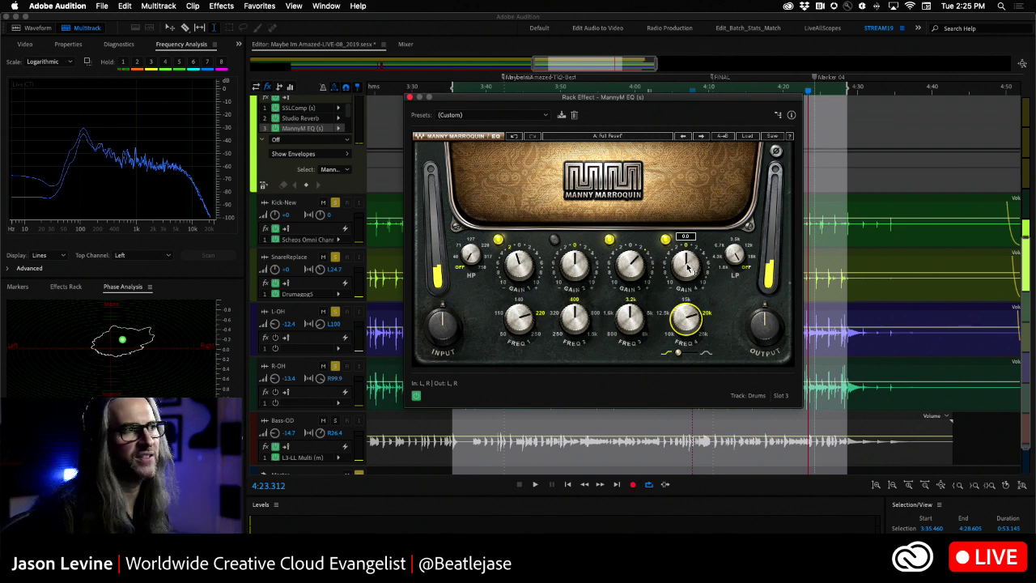
Boost Gain 4 at 20k to about 4 during playback and compare the drums with the fourth band off and on.
key("space")
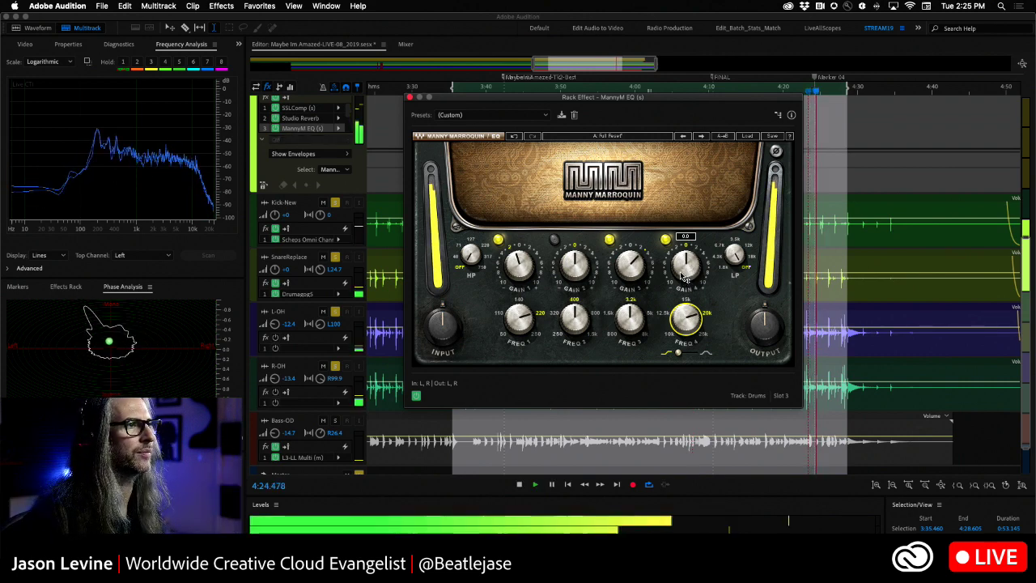
left_click_drag(684, 277, 684, 251)
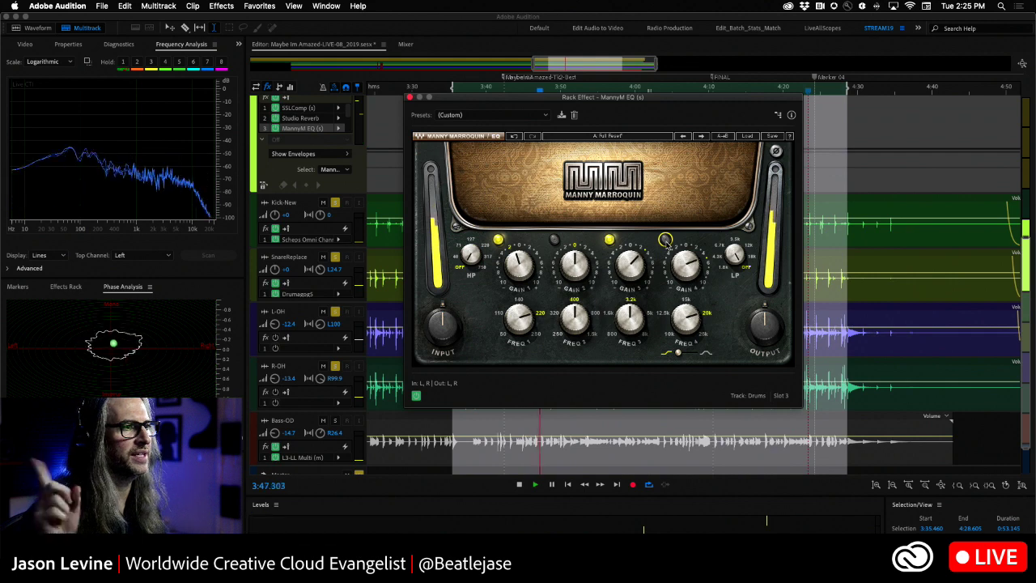
left_click(664, 239)
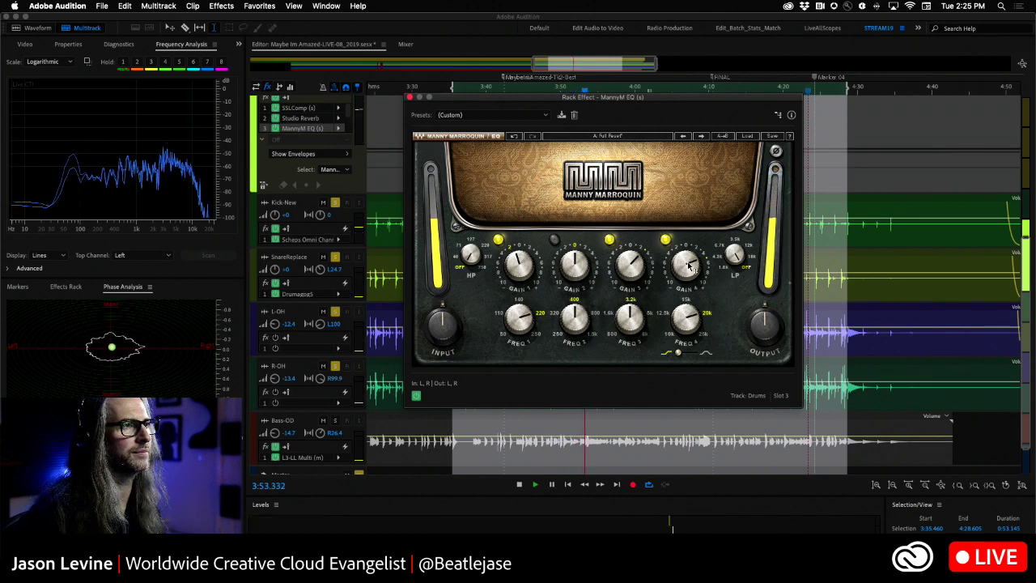
left_click(689, 266)
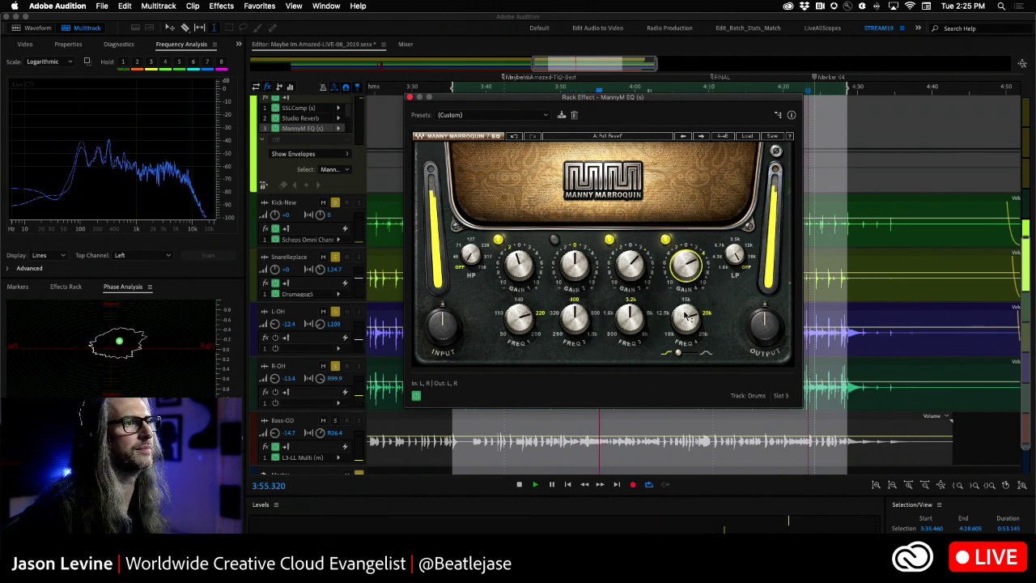
key("space")
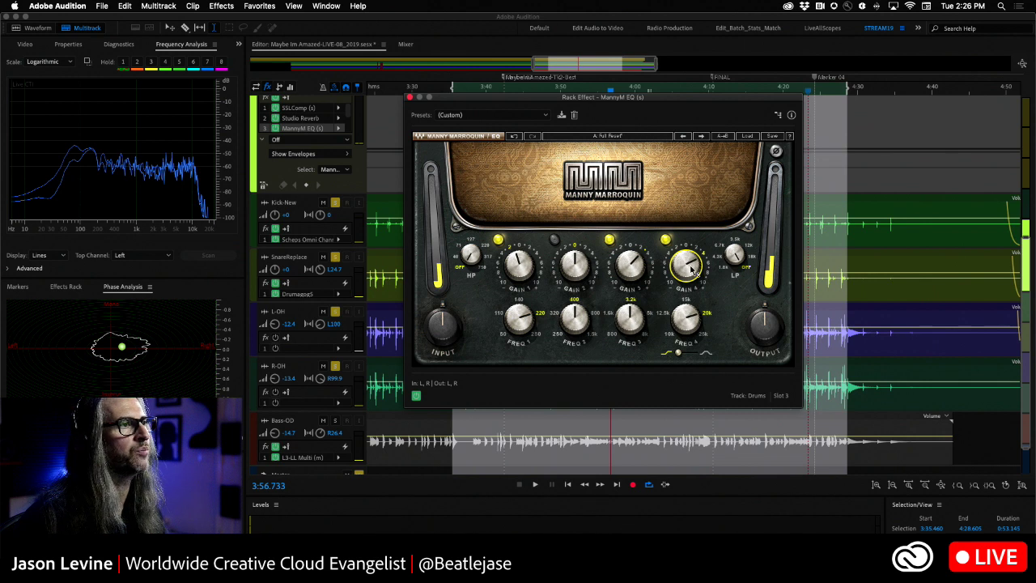
mouse_move(681, 267)
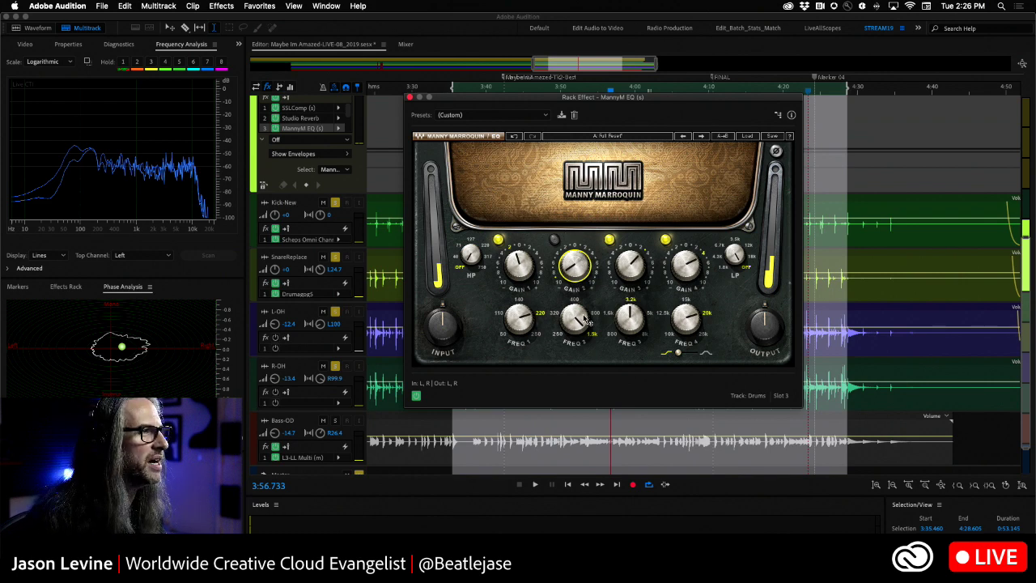
Revert Gain 2 to 0 and Freq 2 to 400 with the EQ's own undo, and try its redo on recent changes.
left_click(123, 6)
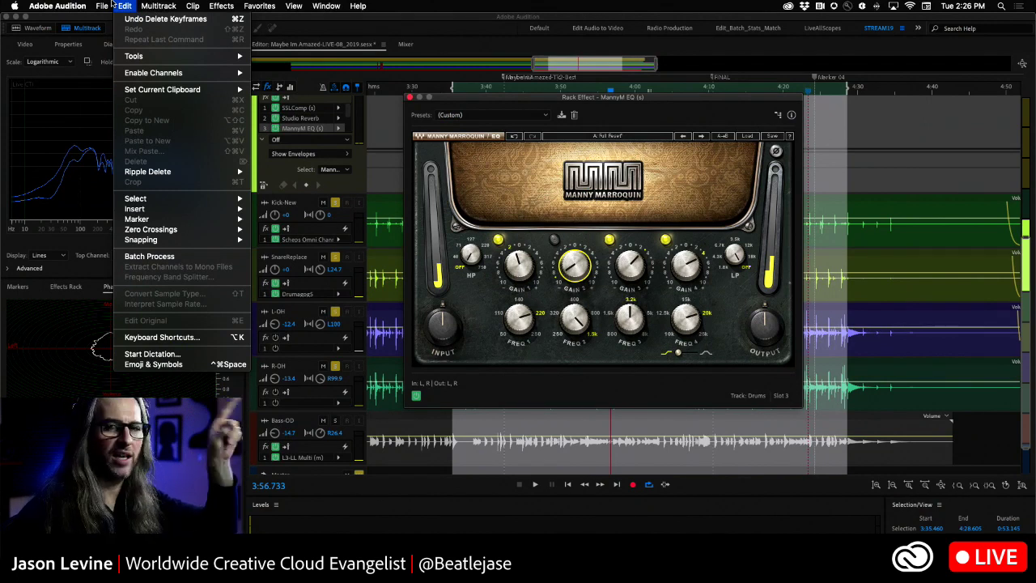
left_click(110, 6)
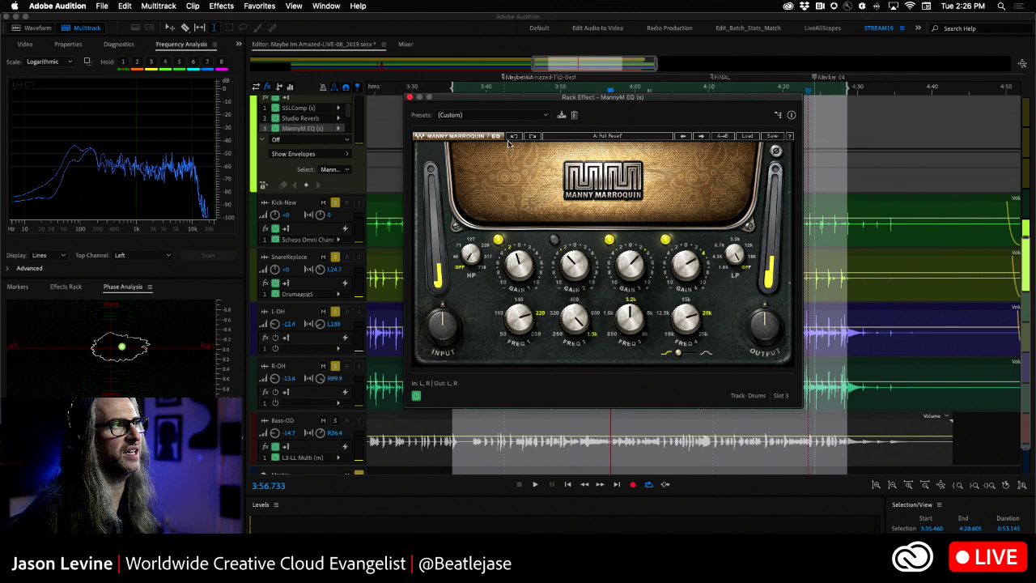
left_click(511, 137)
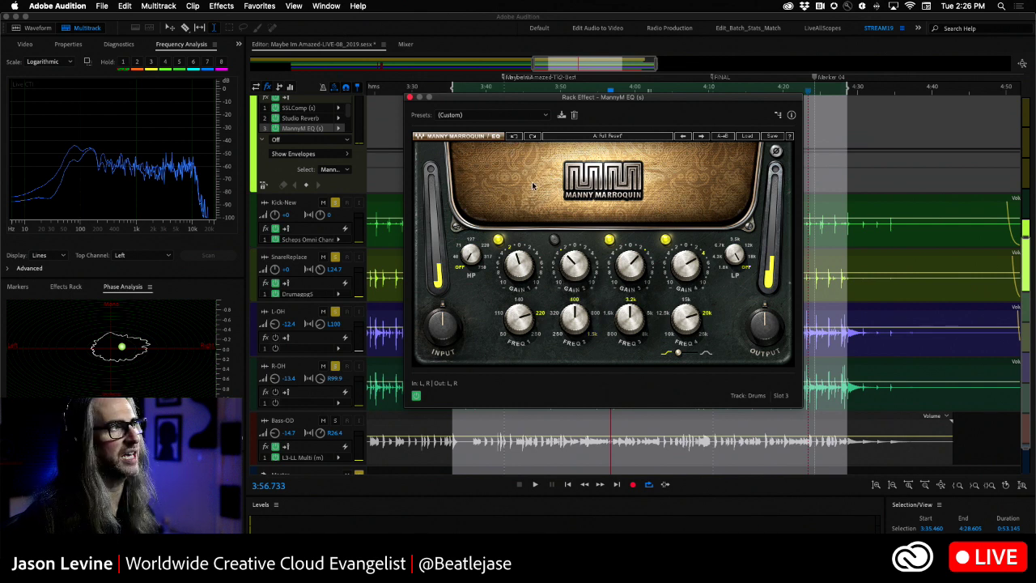
left_click(512, 140)
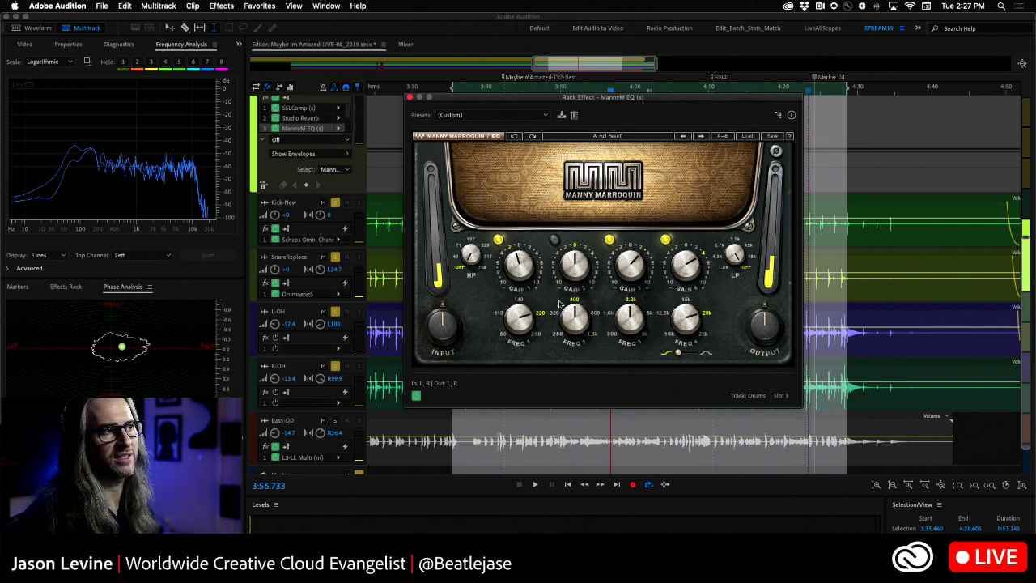
left_click(512, 139)
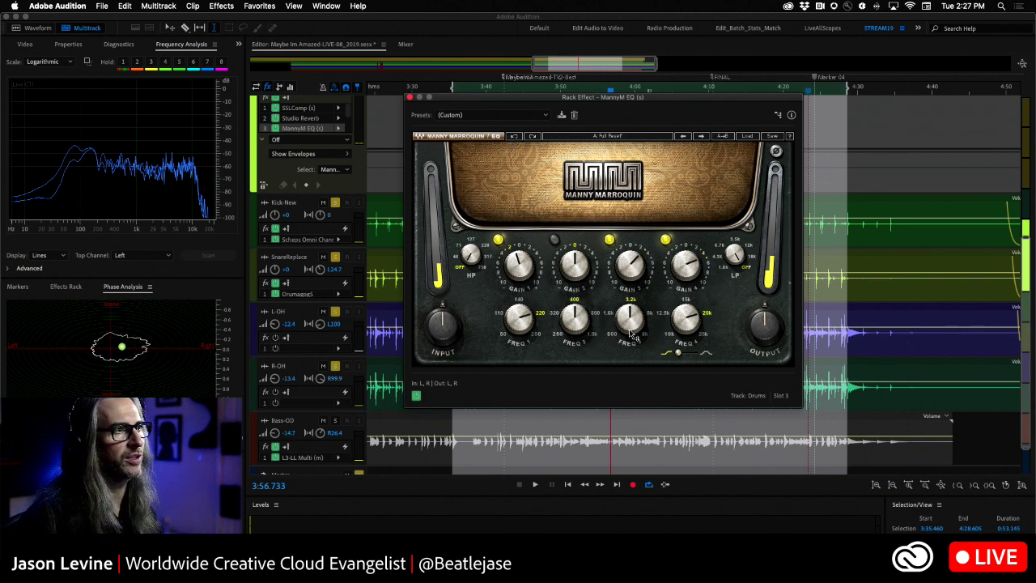
mouse_move(632, 333)
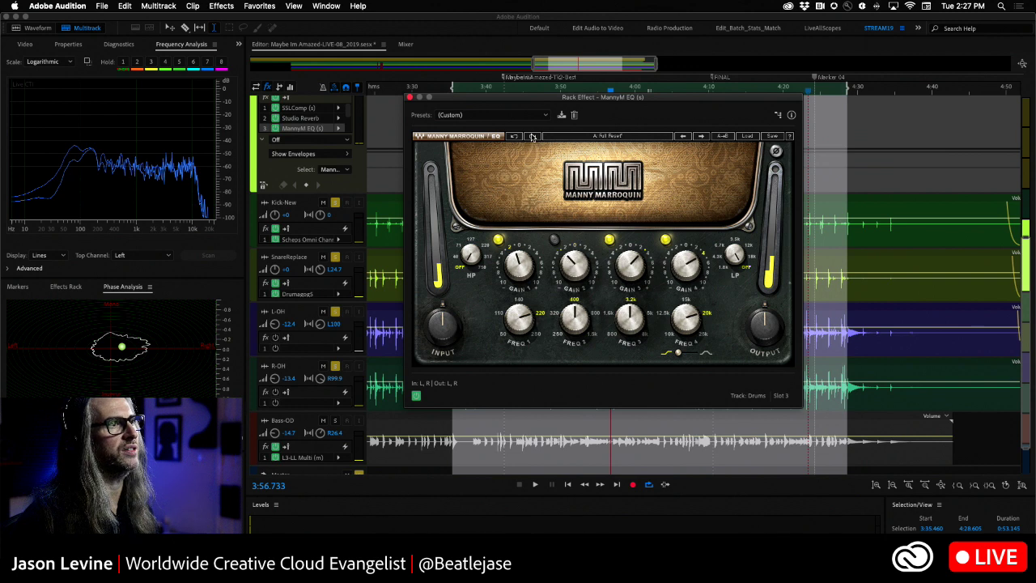
left_click(514, 137)
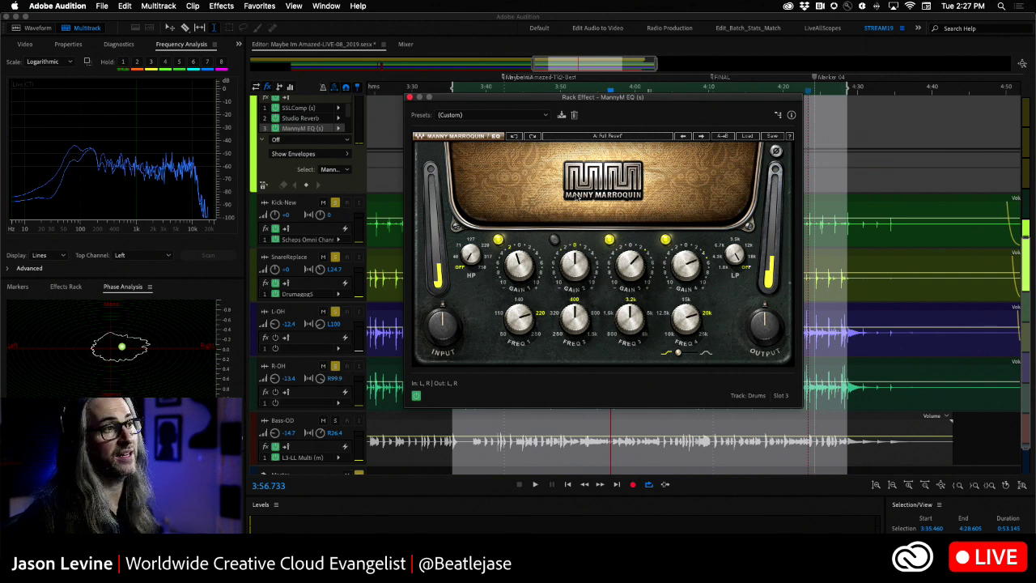
left_click(512, 137)
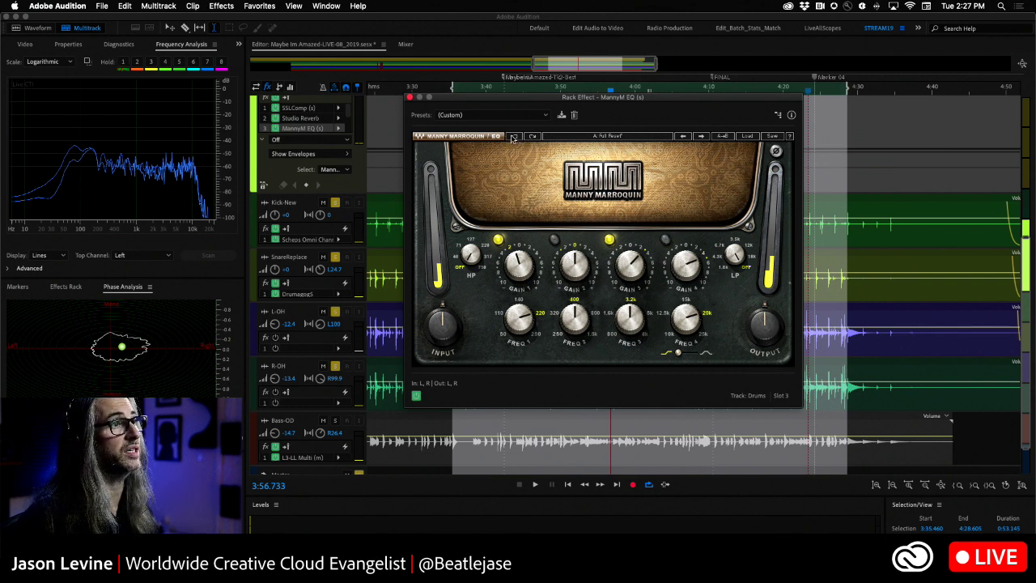
left_click(534, 138)
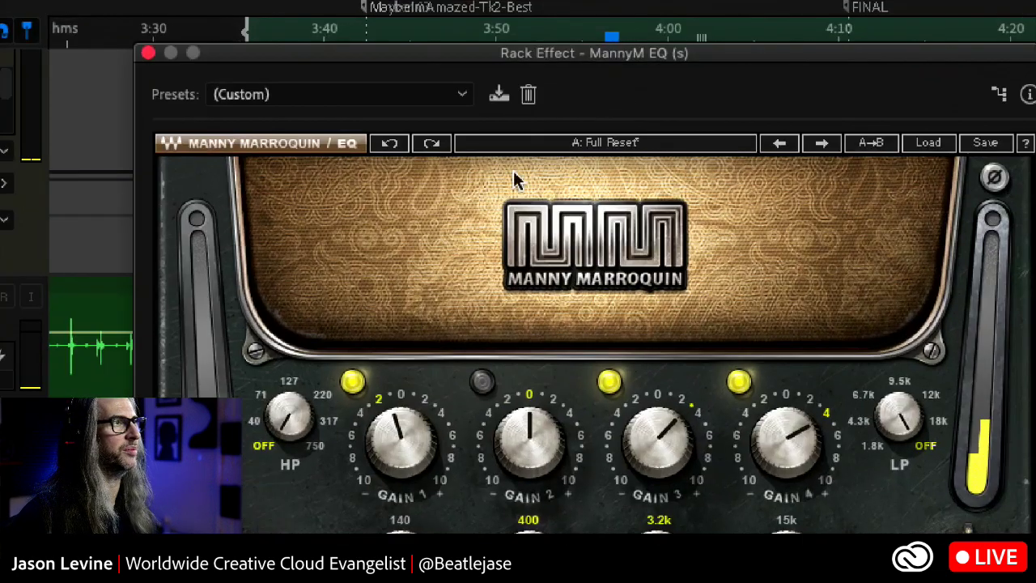
Switch back and forth between the EQ's A and B setups, leaving setup B active.
left_click(621, 148)
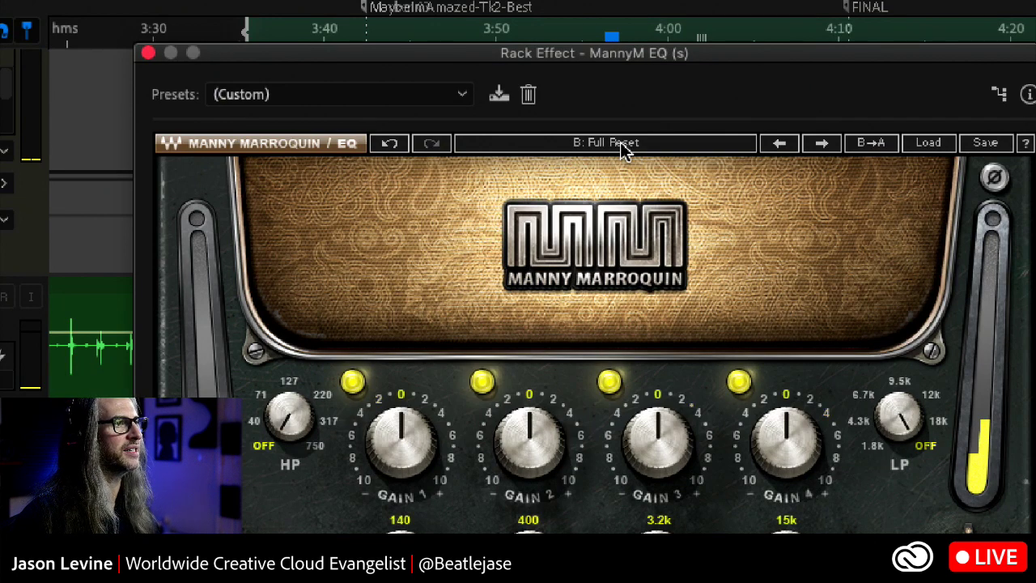
left_click(623, 148)
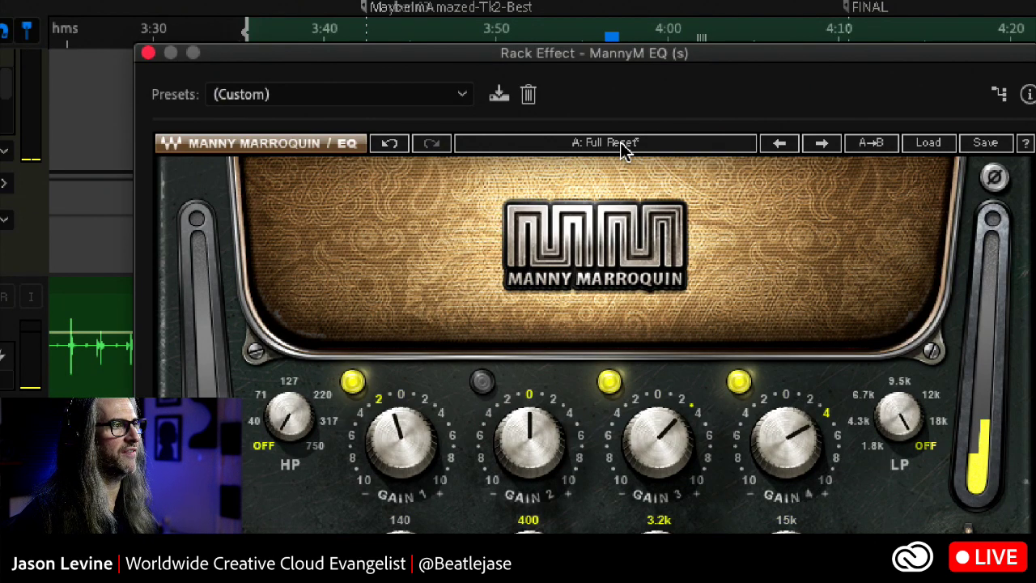
left_click(623, 148)
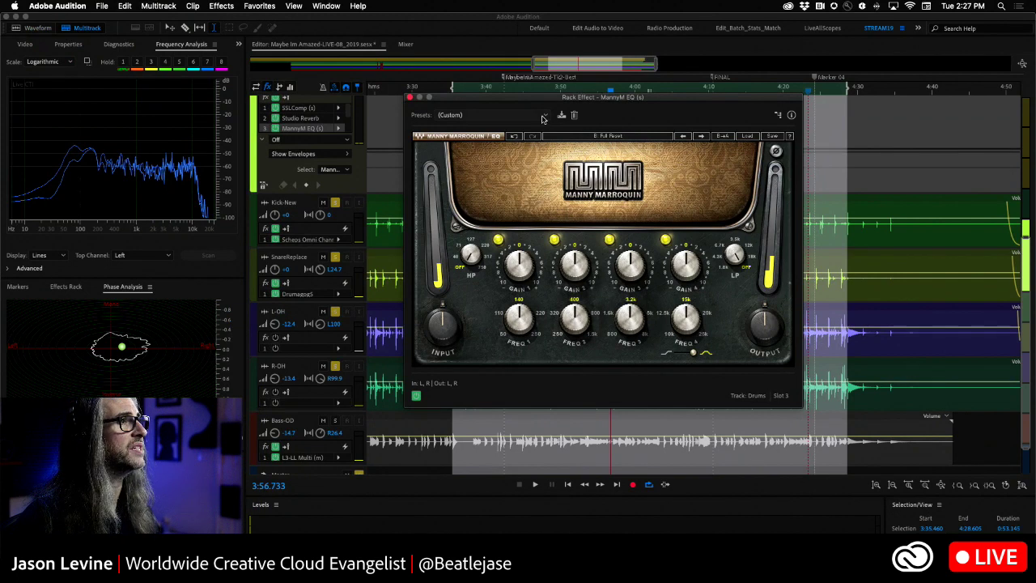
Load the Overheads preset into setup B and compare it with setup A while the drums play.
left_click(462, 94)
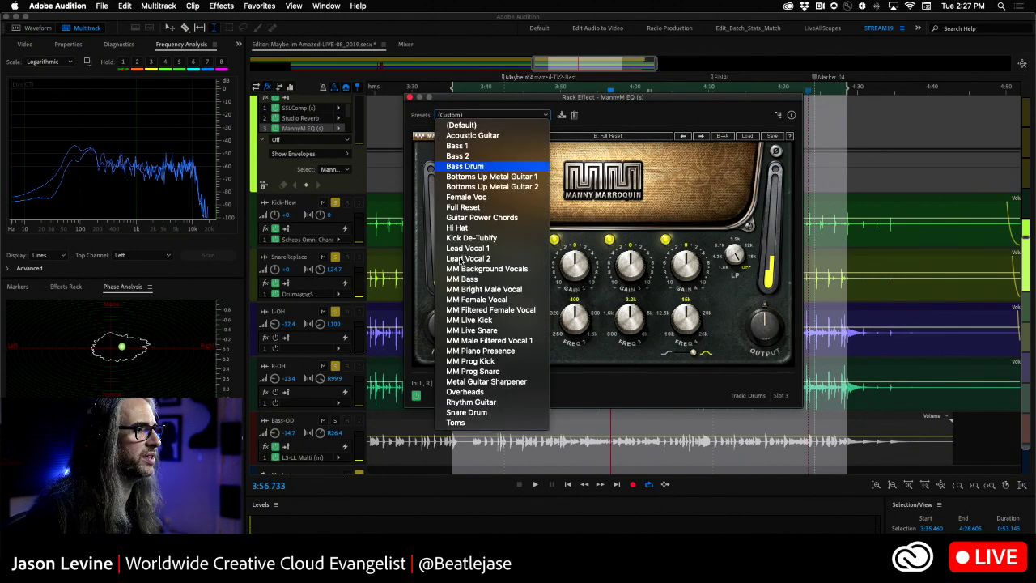
left_click(497, 394)
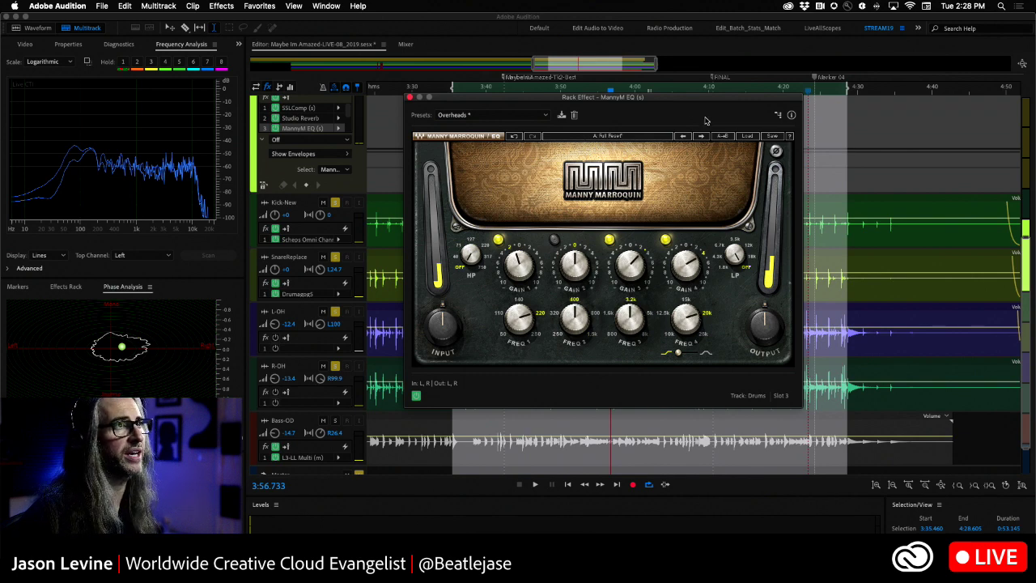
key("space")
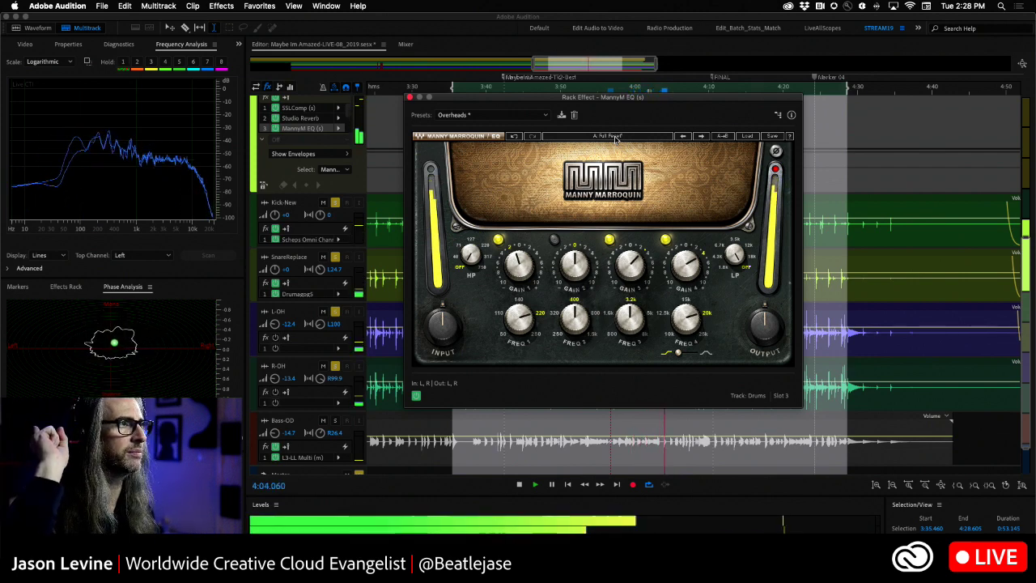
left_click(615, 138)
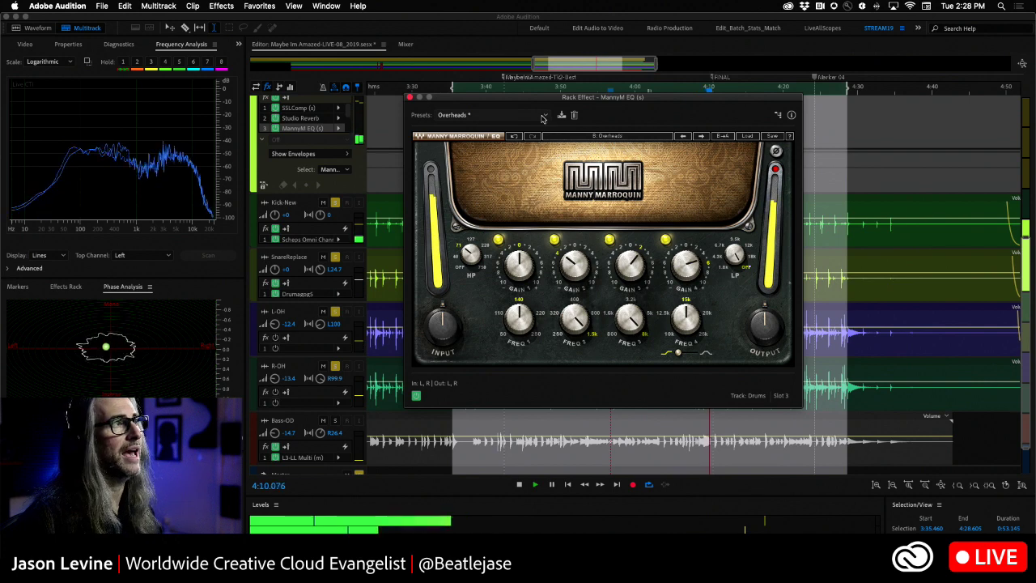
Load the MM Bass preset into setup B during playback, compare it with setup A, and stop playback with A active.
left_click(544, 117)
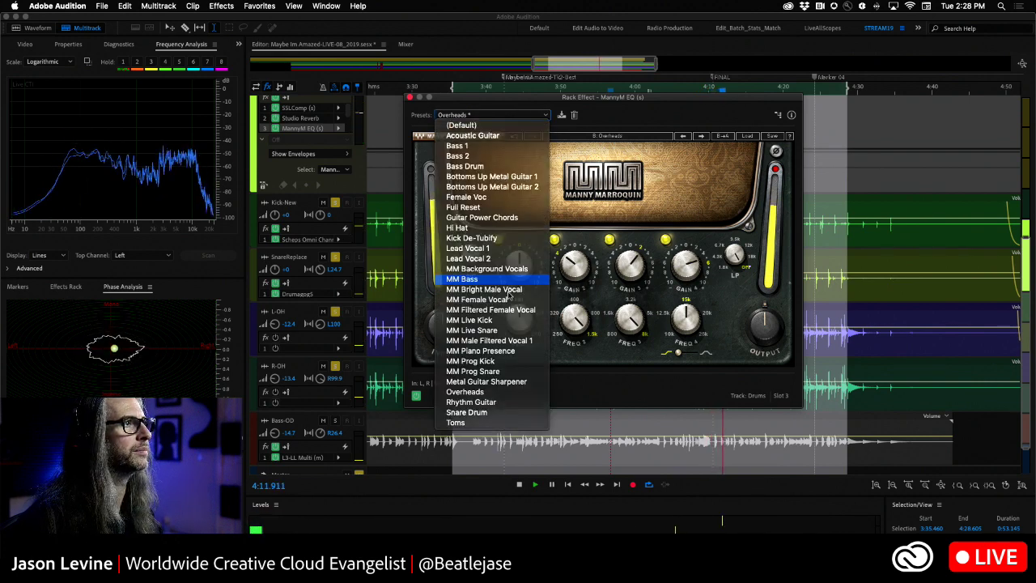
left_click(469, 278)
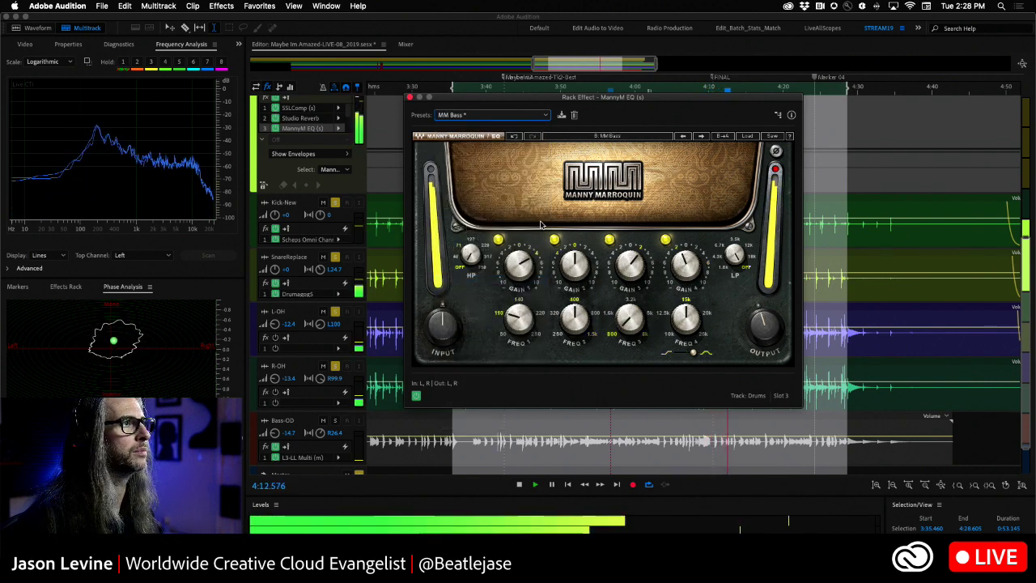
left_click(589, 140)
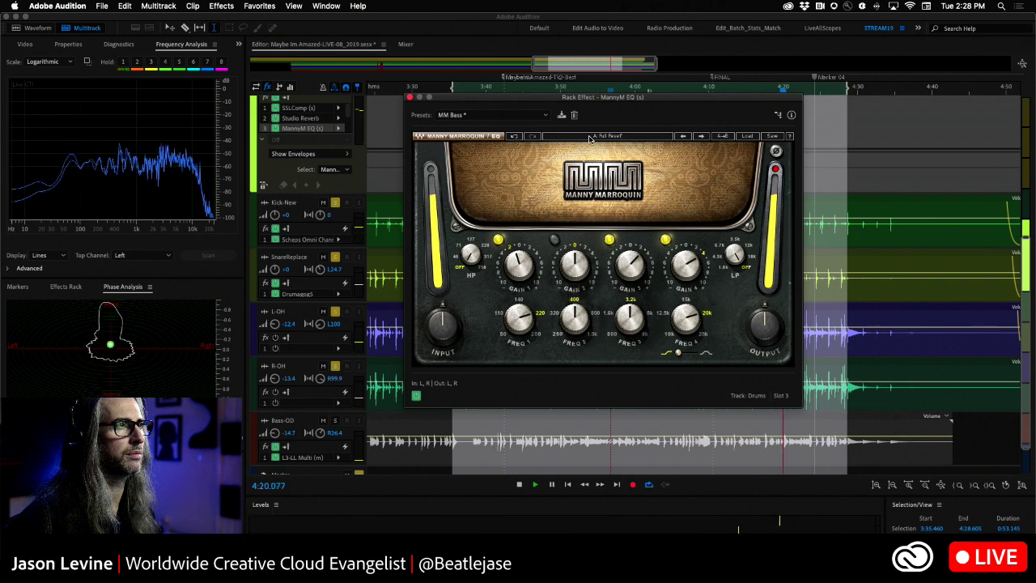
left_click(591, 140)
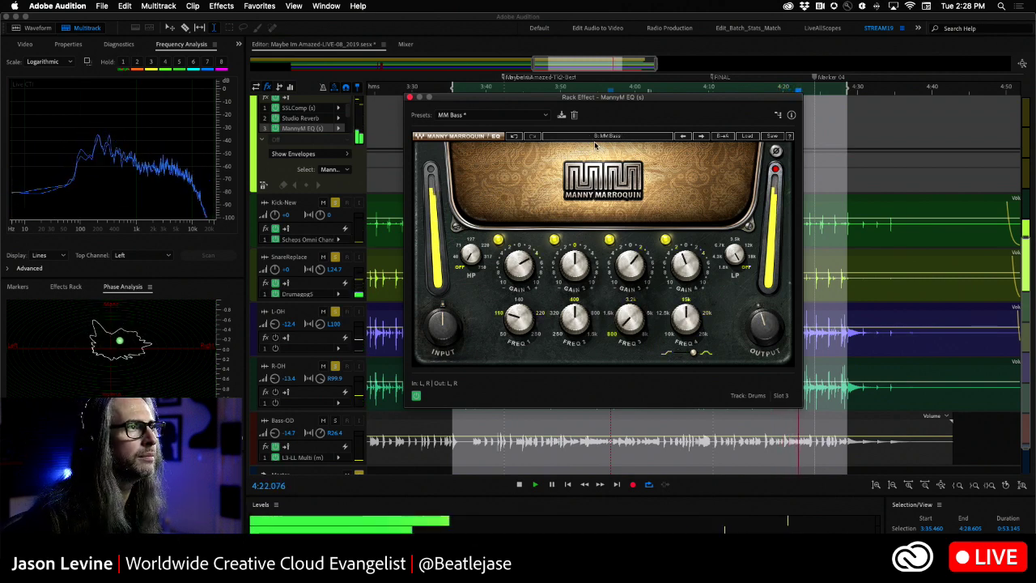
key("space")
left_click(593, 141)
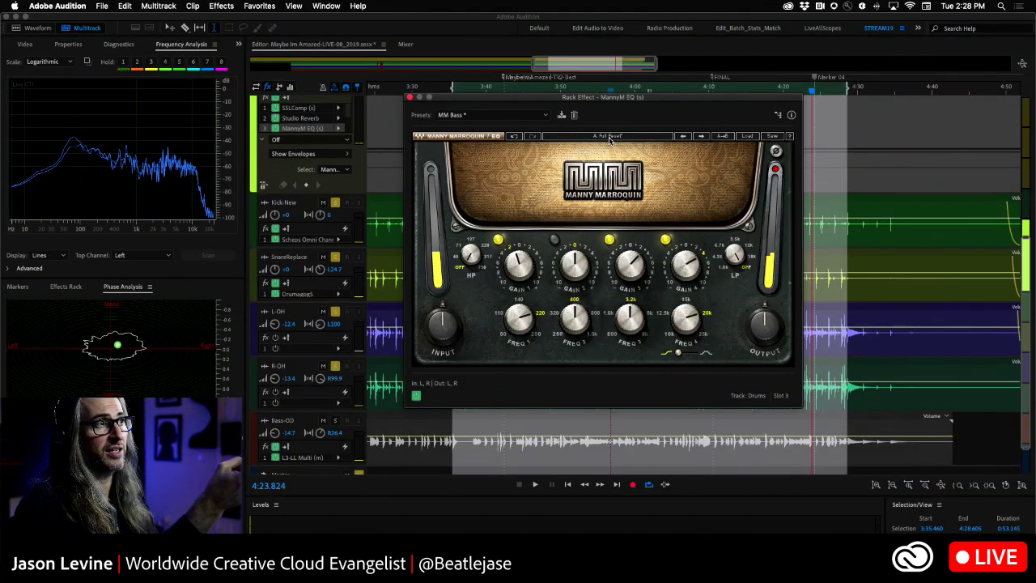
Copy setup A into B, then in B turn off the fourth band and adjust Gain 1 to about -0.6.
left_click(610, 137)
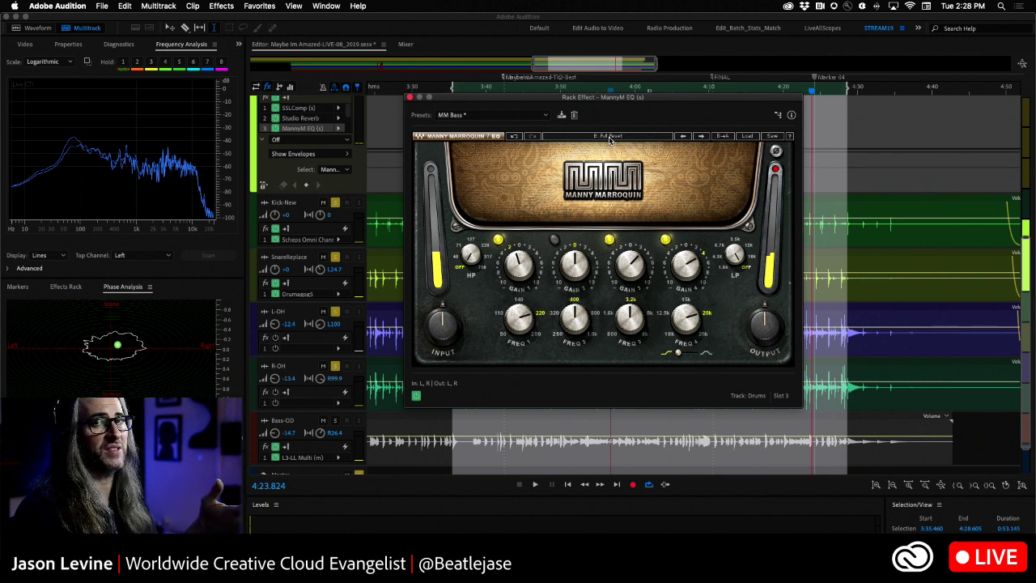
left_click(665, 240)
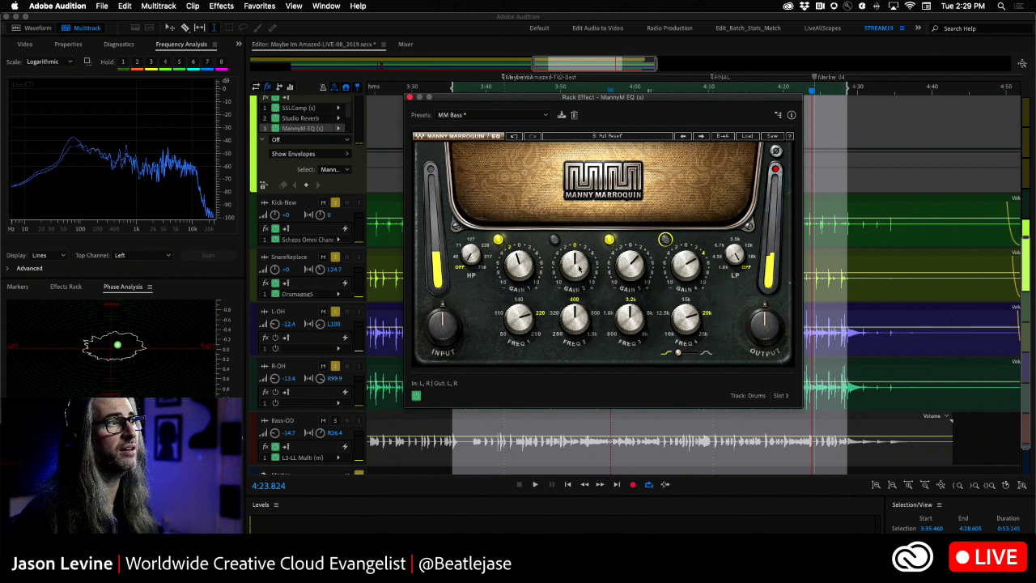
left_click_drag(516, 265, 515, 272)
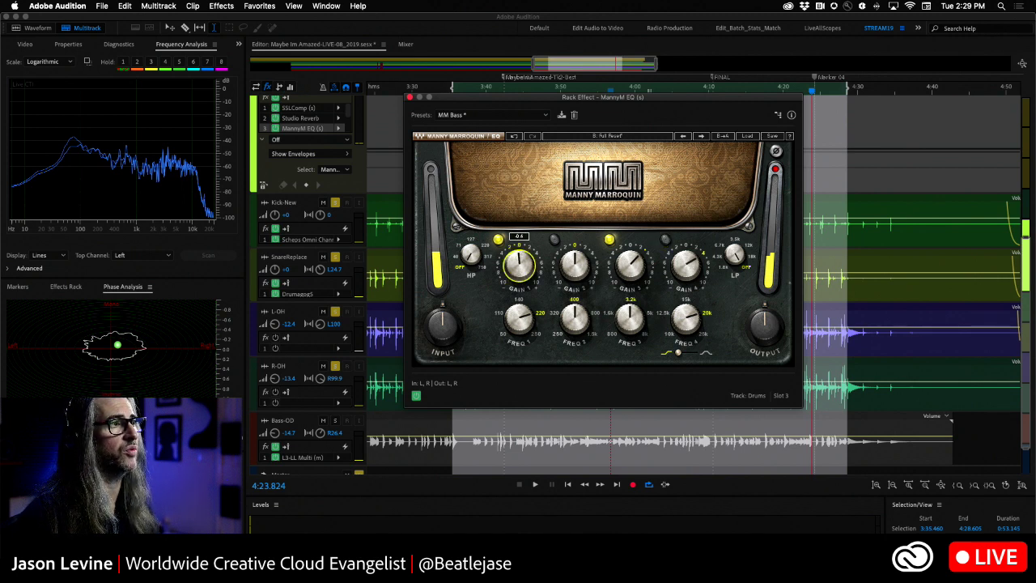
left_click_drag(519, 265, 518, 265)
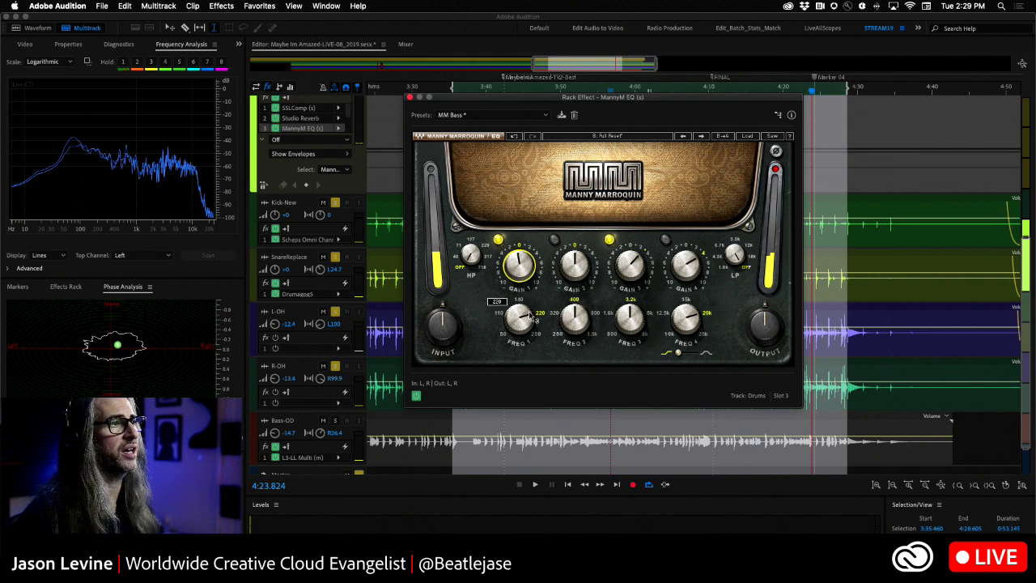
Play the drums from about 3:47 and alternate between setups A and B, stopping on setup A.
left_click(513, 136)
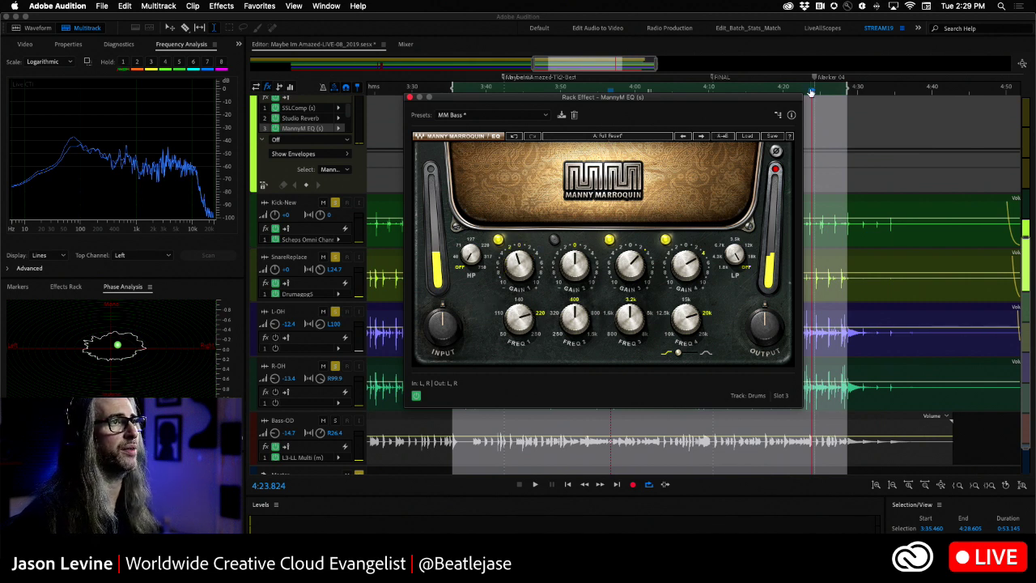
key("space")
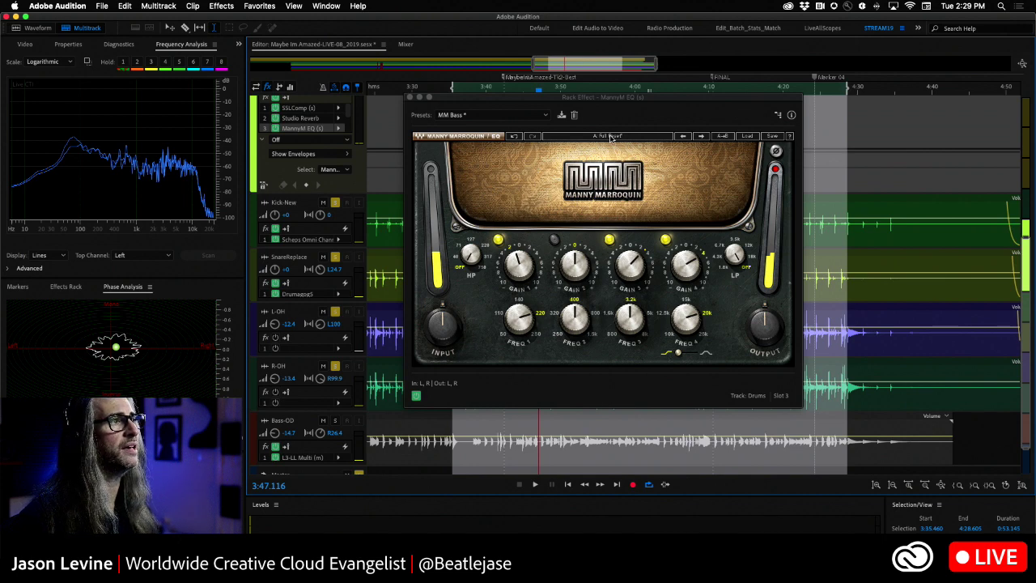
key("space")
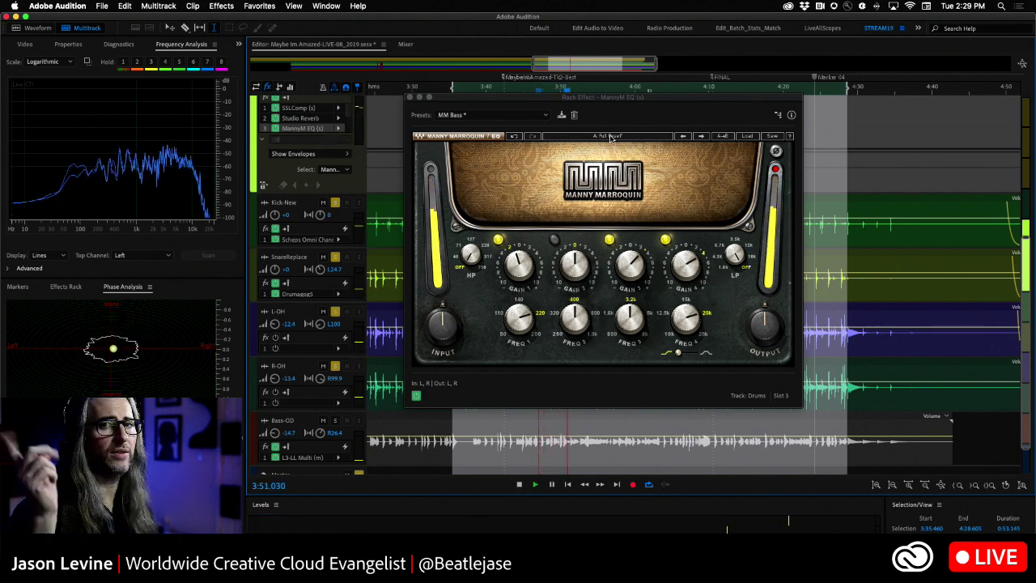
left_click(611, 137)
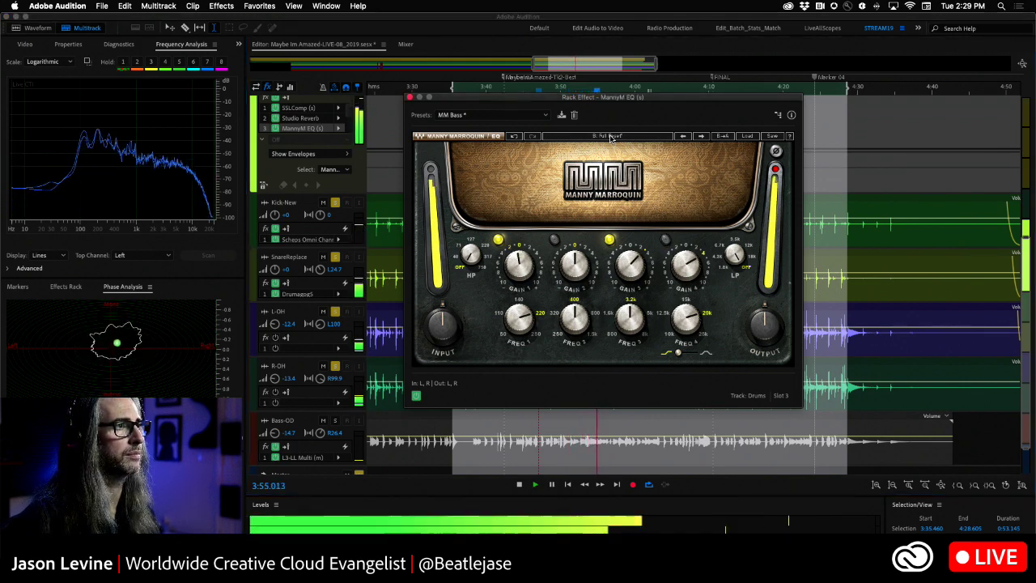
left_click(610, 138)
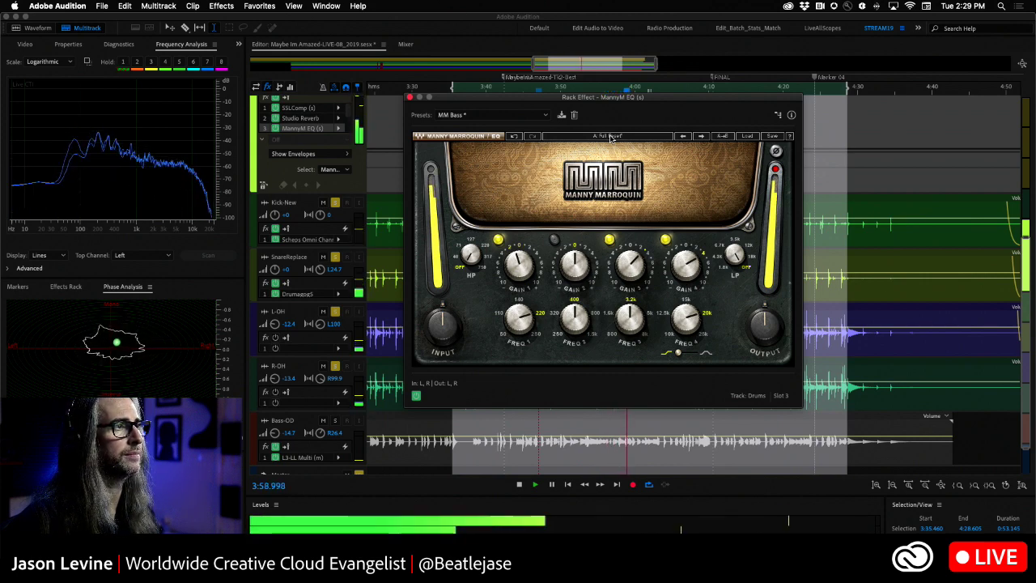
left_click(611, 138)
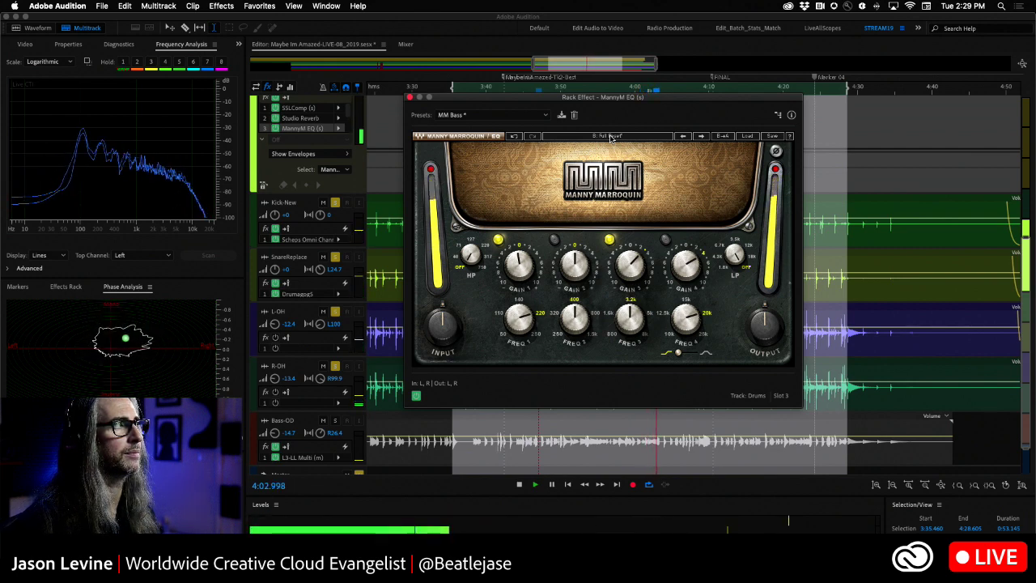
left_click(611, 137)
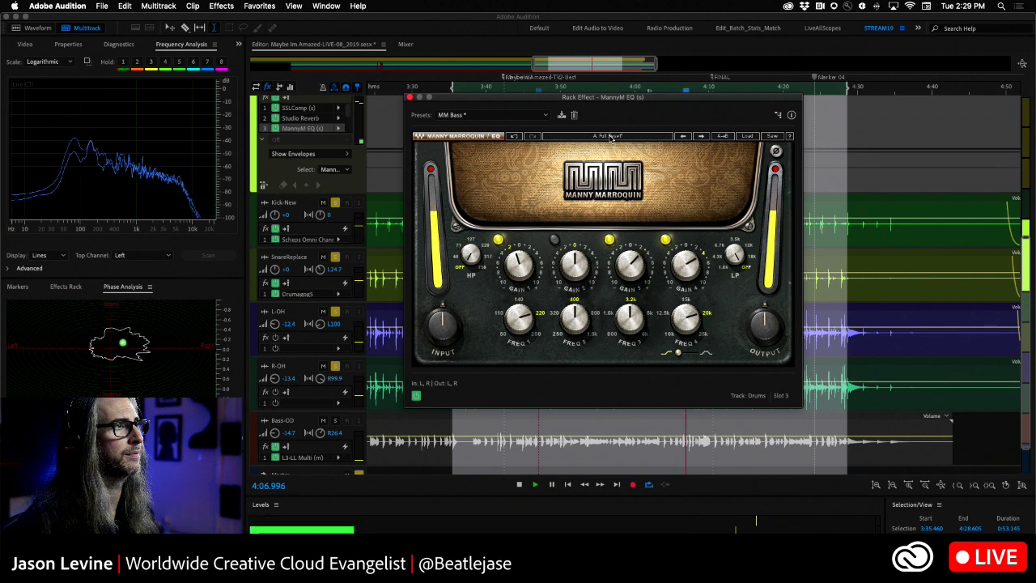
key("space")
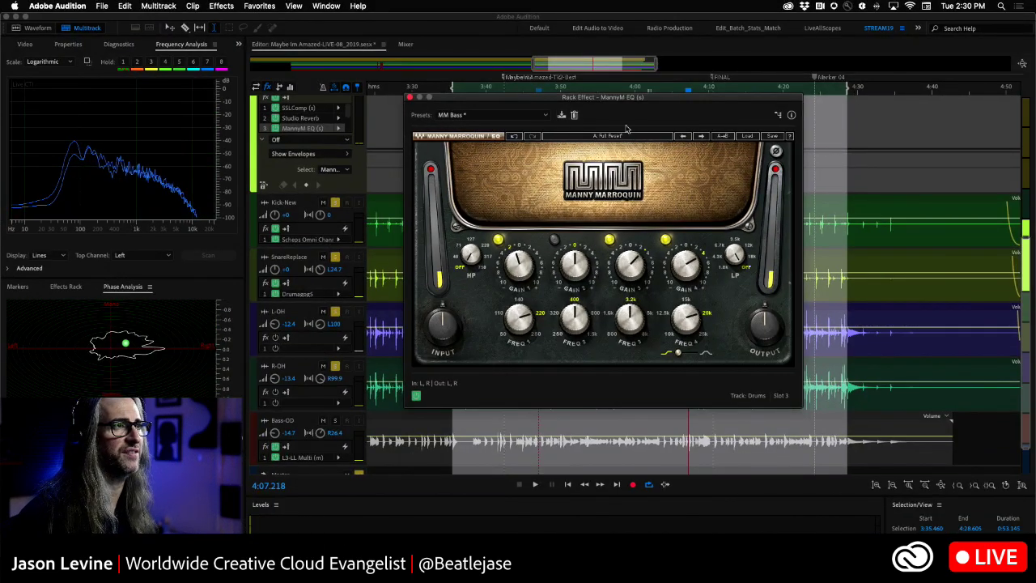
Bring up the Save Preset dialog for adding the current EQ setup to the preset menu, and dismiss it without saving.
left_click(772, 136)
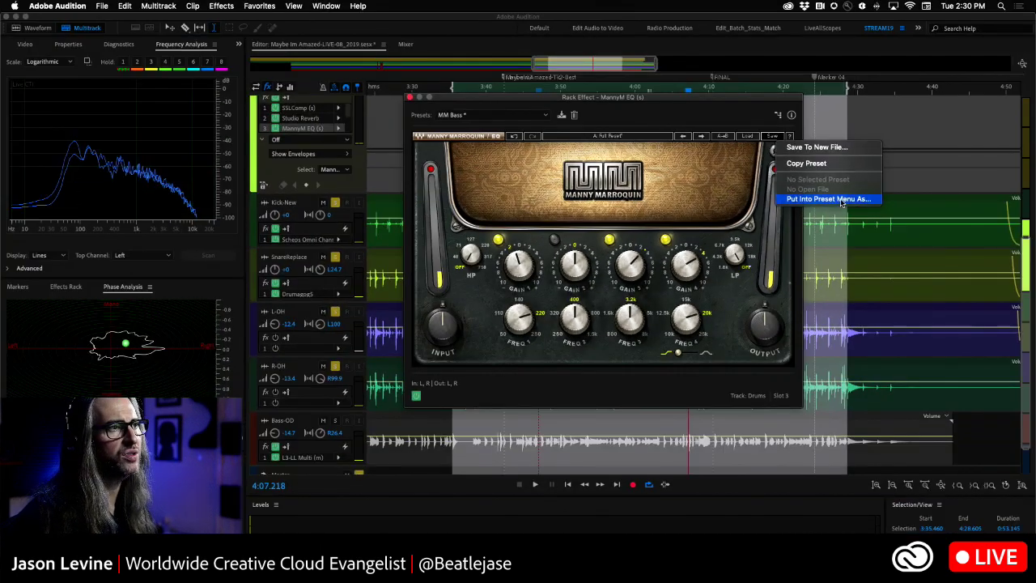
left_click(962, 283)
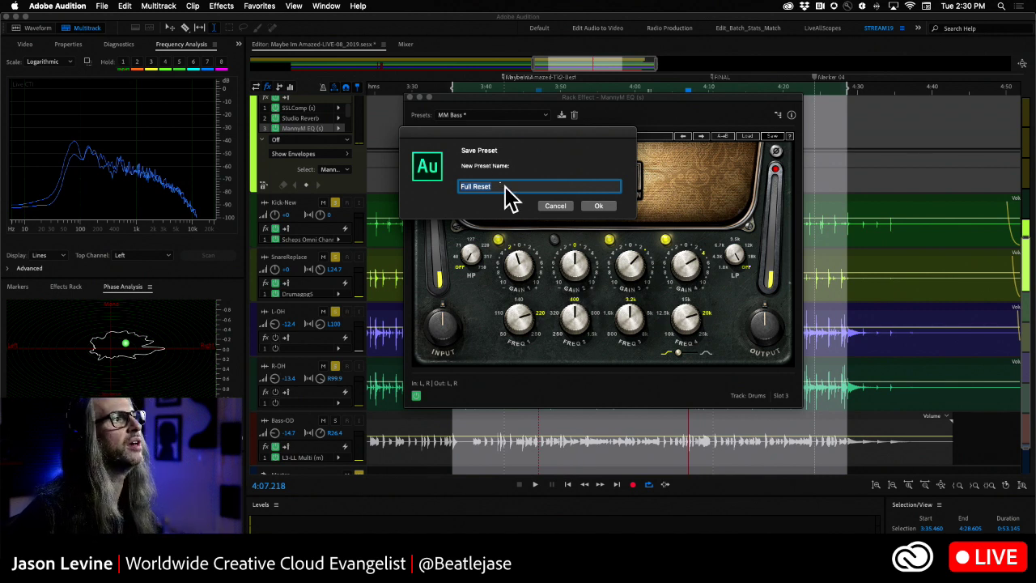
left_click(553, 206)
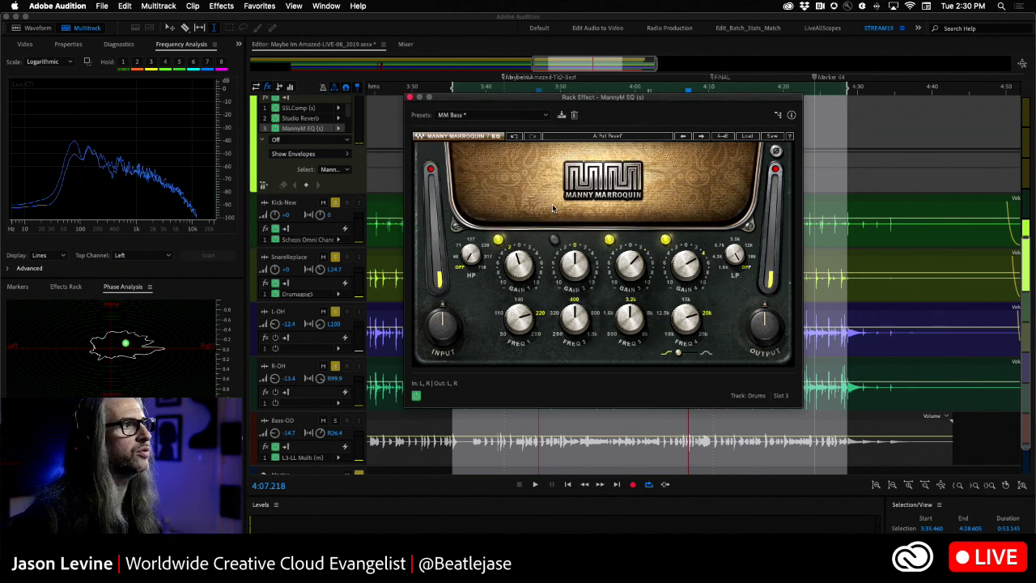
Load the MIA_DrumBus01 user preset into setup A of the EQ and play the drums with it.
left_click(753, 137)
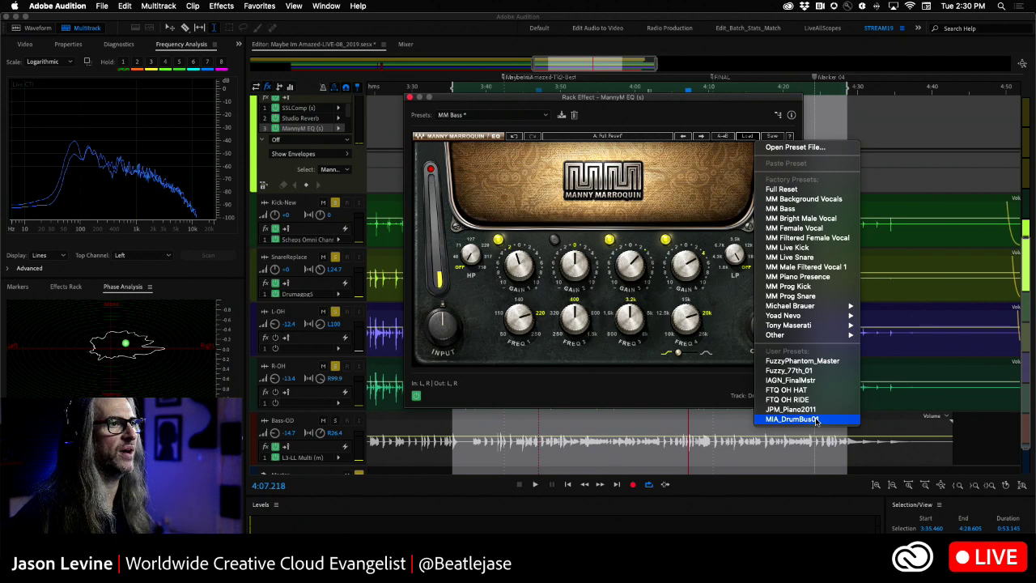
left_click(817, 420)
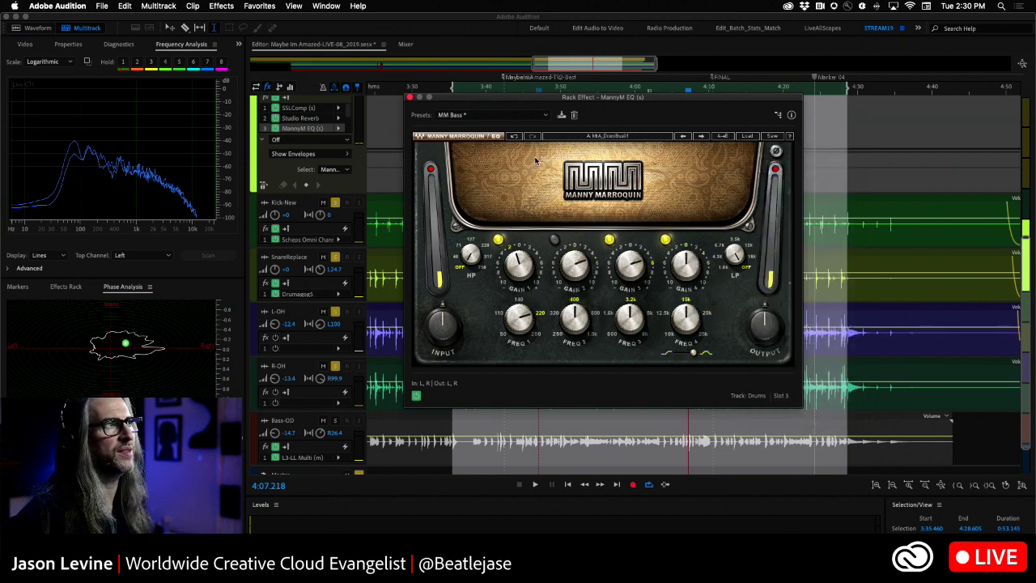
key("space")
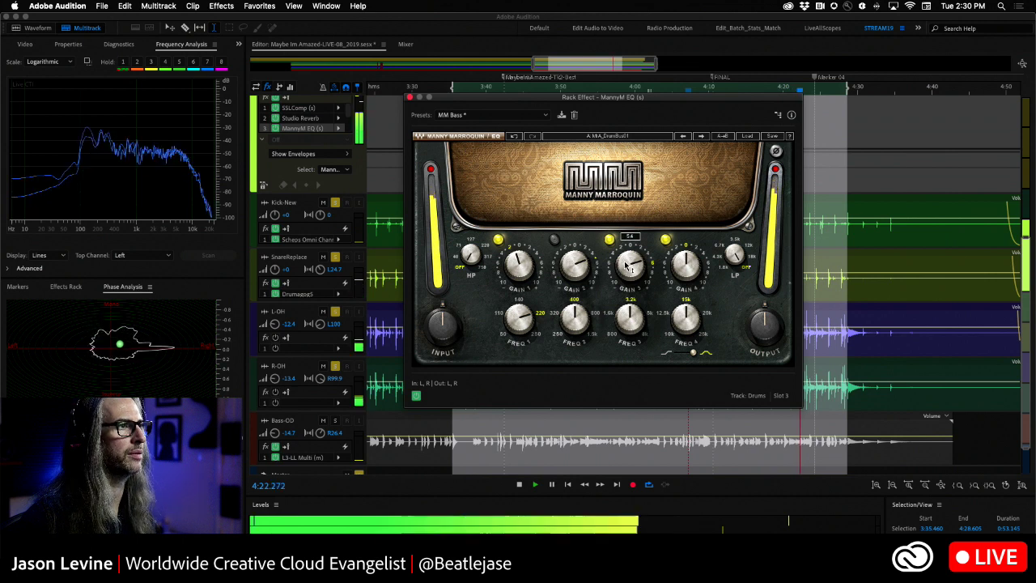
Stop playback, reduce Gain 3 to about 4.7, and close the Manny Marroquin EQ window.
mouse_move(627, 267)
key("space")
left_click_drag(627, 267, 630, 271)
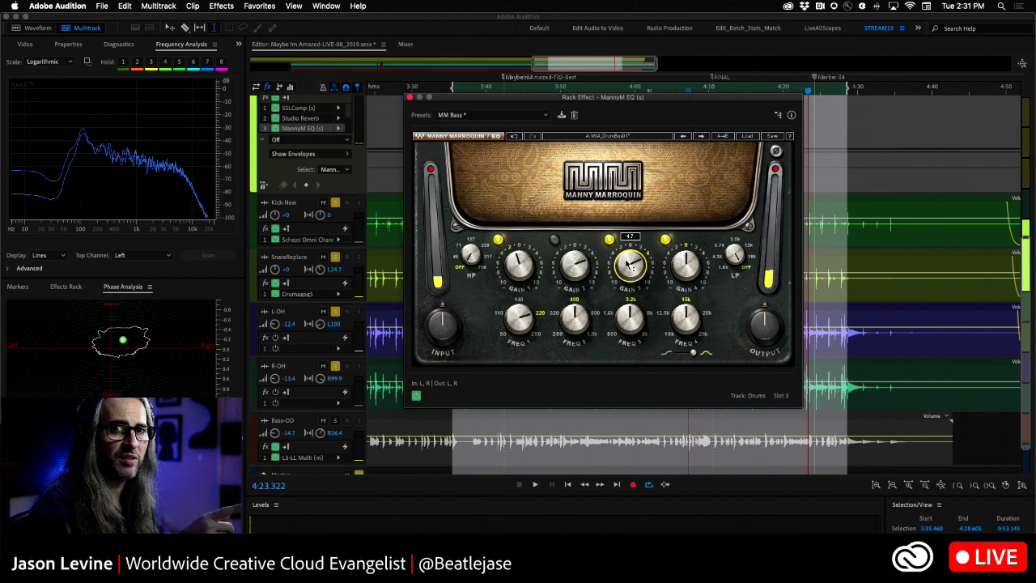
left_click(410, 98)
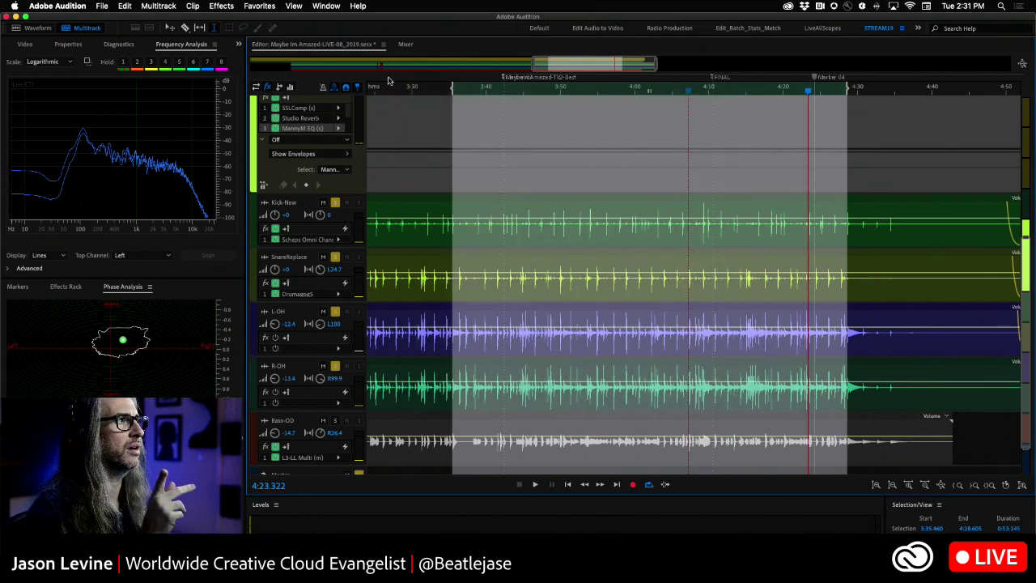
Solo only the SnareReplace track in the Mixer and start playback.
left_click(405, 45)
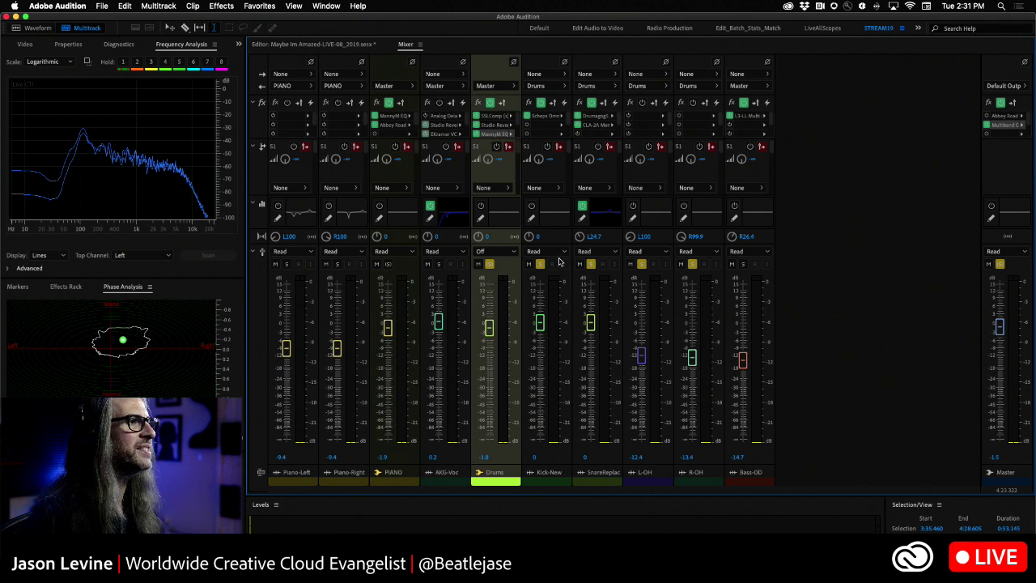
left_click(594, 267)
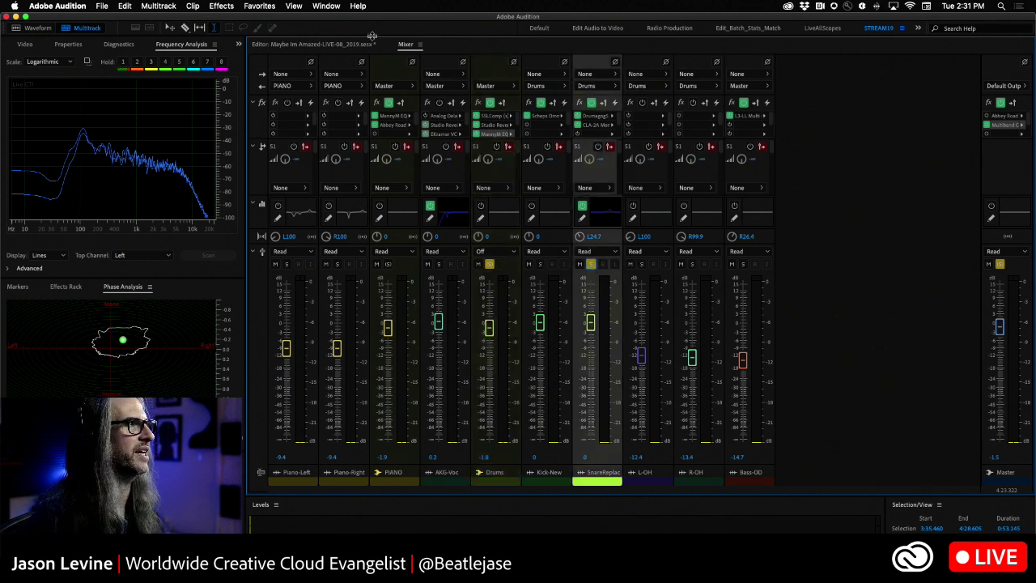
left_click(347, 44)
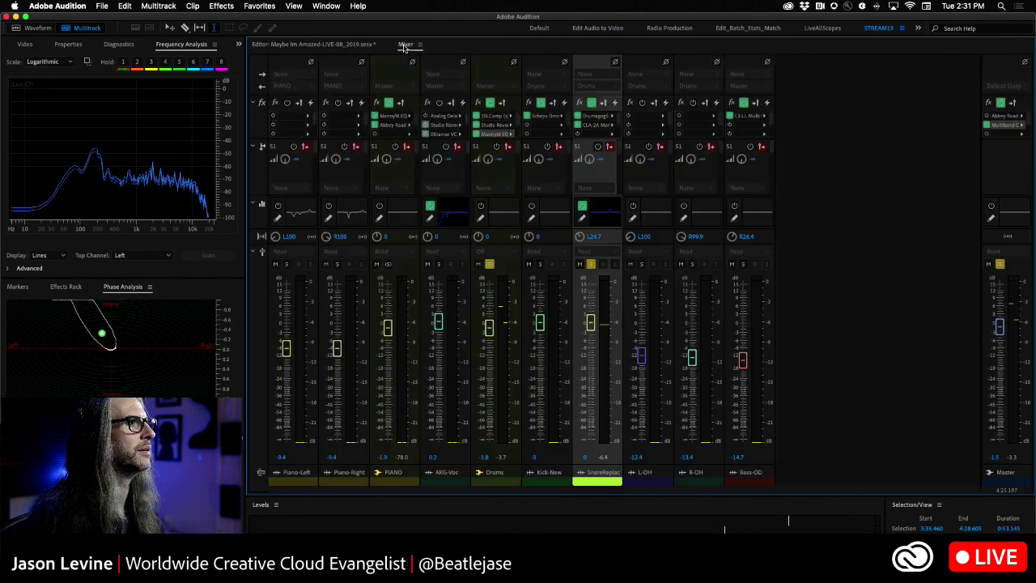
left_click(406, 43)
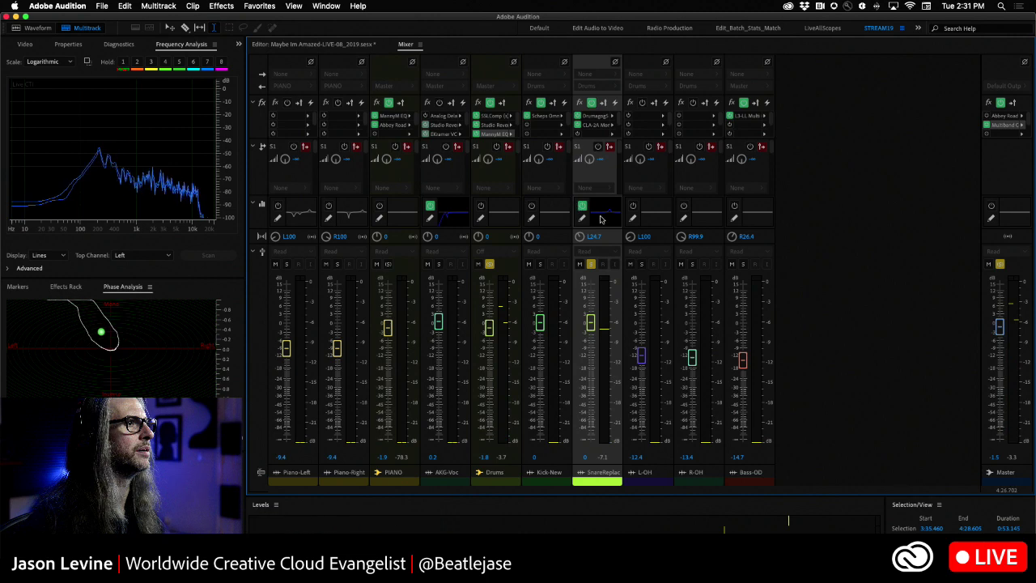
Open the SnareReplace track EQ and play the soloed snare to examine its frequency peaks, stopping at about 3:56.
double_click(601, 217)
left_click_drag(597, 239, 551, 92)
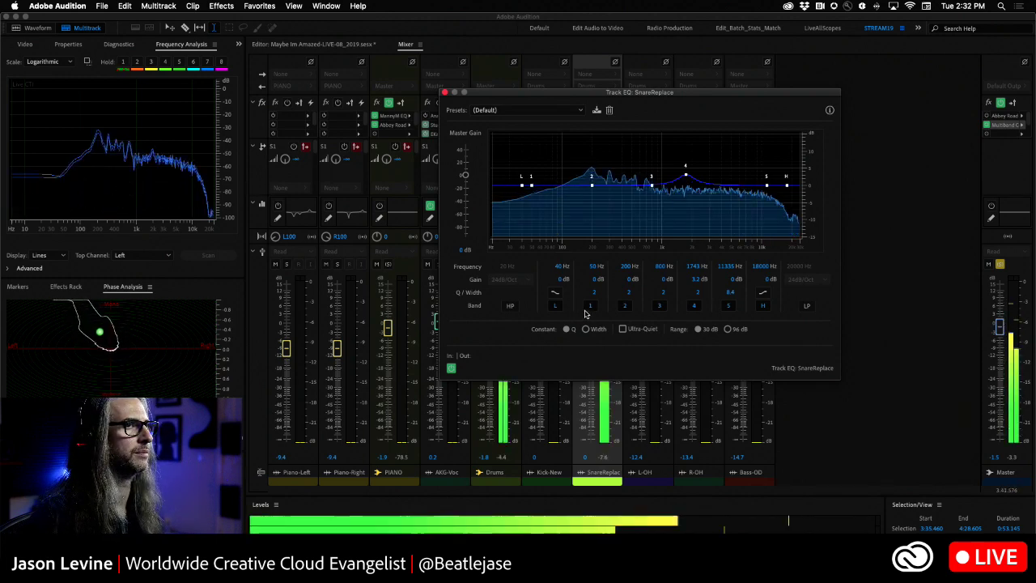
key("space")
key("space")
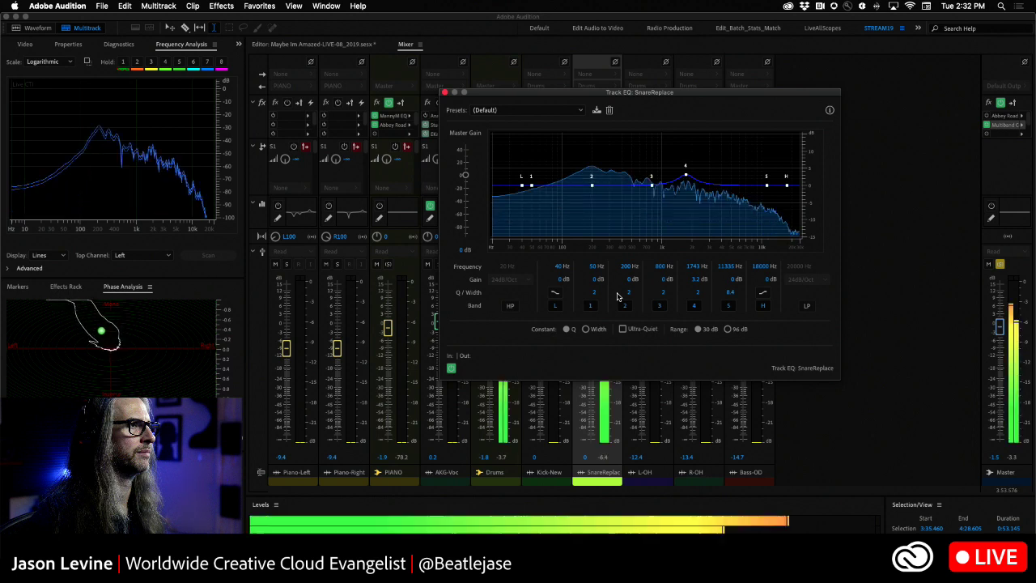
key("space")
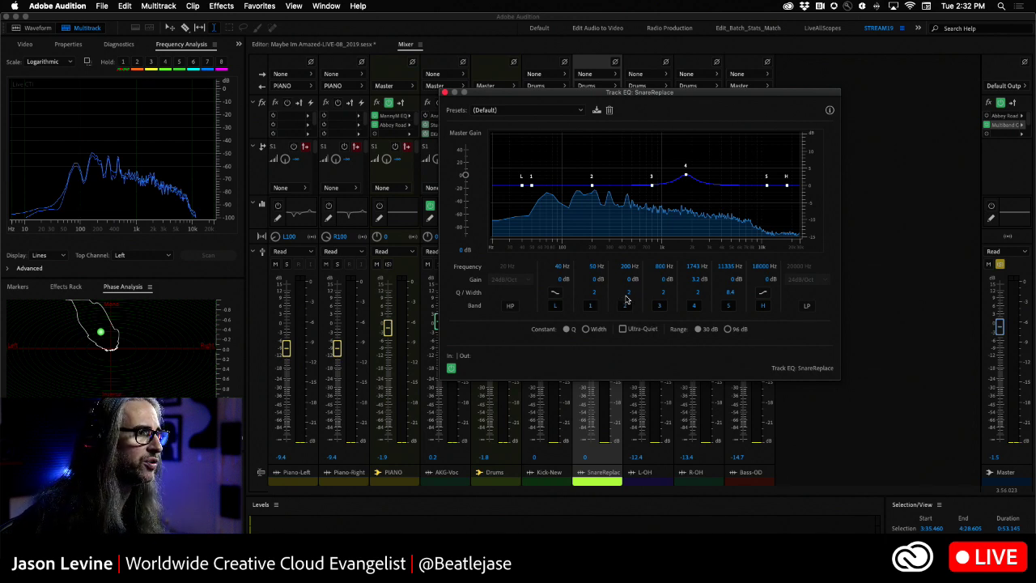
Narrow band 2 of the snare's track EQ to a Q of about 14.1.
left_click_drag(628, 294, 688, 293)
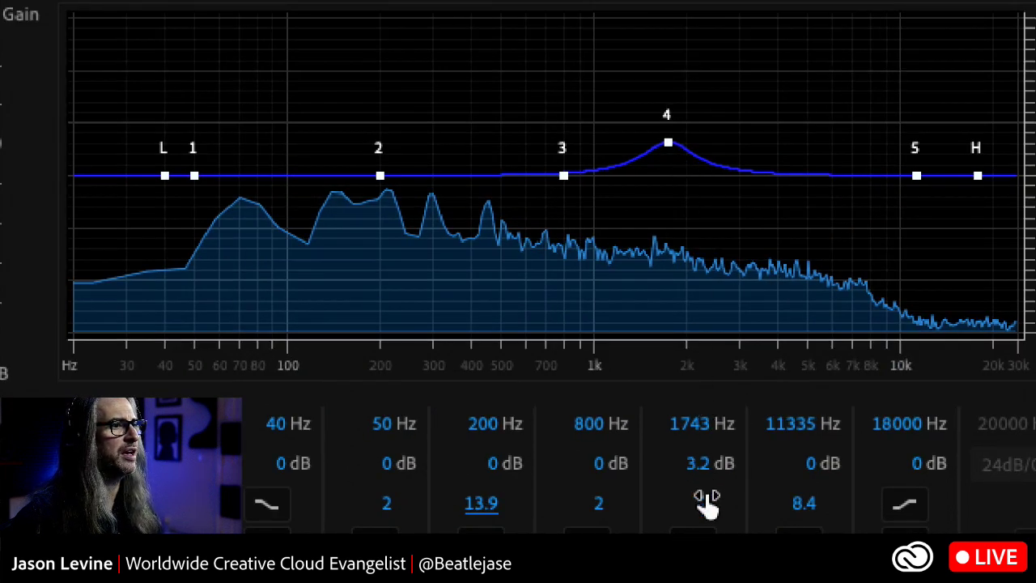
mouse_move(705, 506)
left_mouse_down()
mouse_move(841, 509)
mouse_move(710, 506)
mouse_move(772, 509)
mouse_move(717, 517)
left_mouse_up()
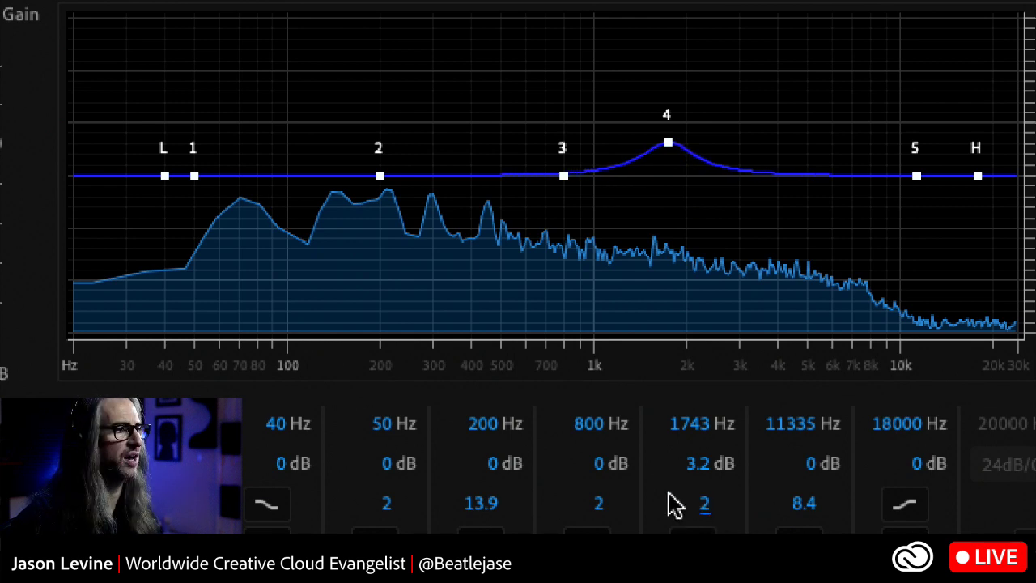
left_click_drag(477, 518, 473, 495)
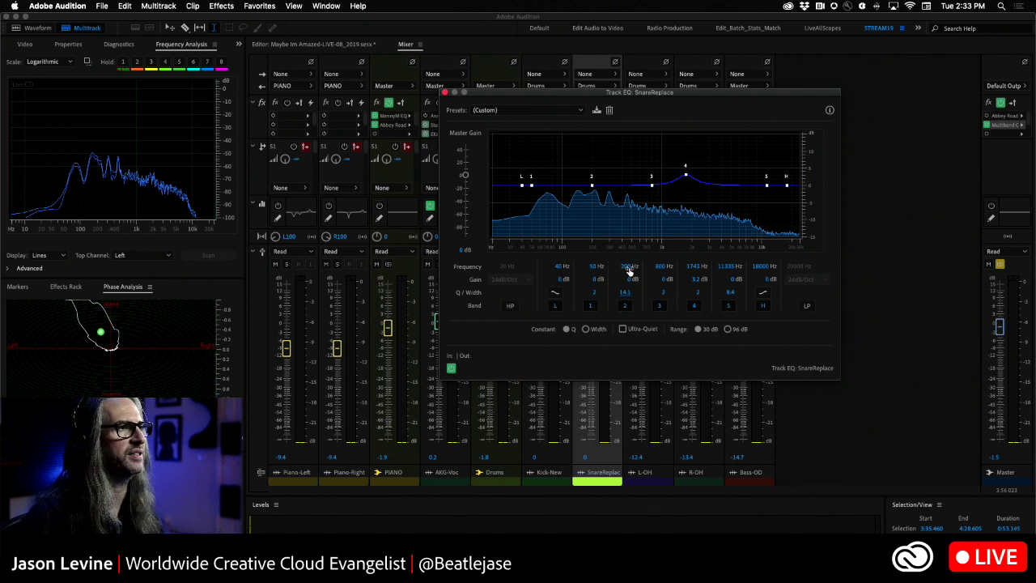
During playback, sweep band 2 with a boost near 200 Hz, settle it at 212 Hz and -6.4 dB, and toggle the band to compare.
key("space")
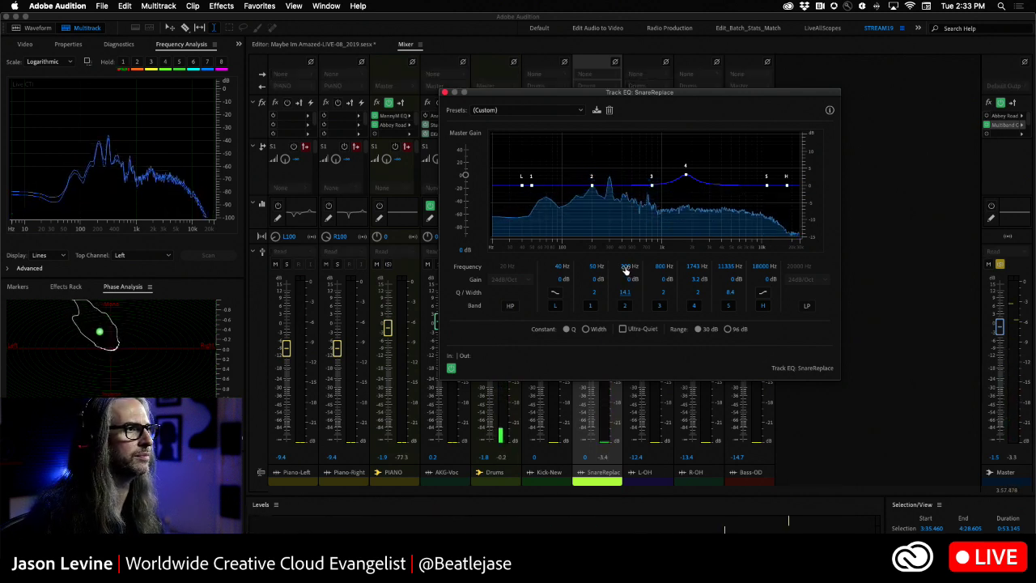
mouse_move(625, 269)
left_mouse_down()
mouse_move(675, 279)
mouse_move(617, 268)
mouse_move(626, 271)
left_mouse_up()
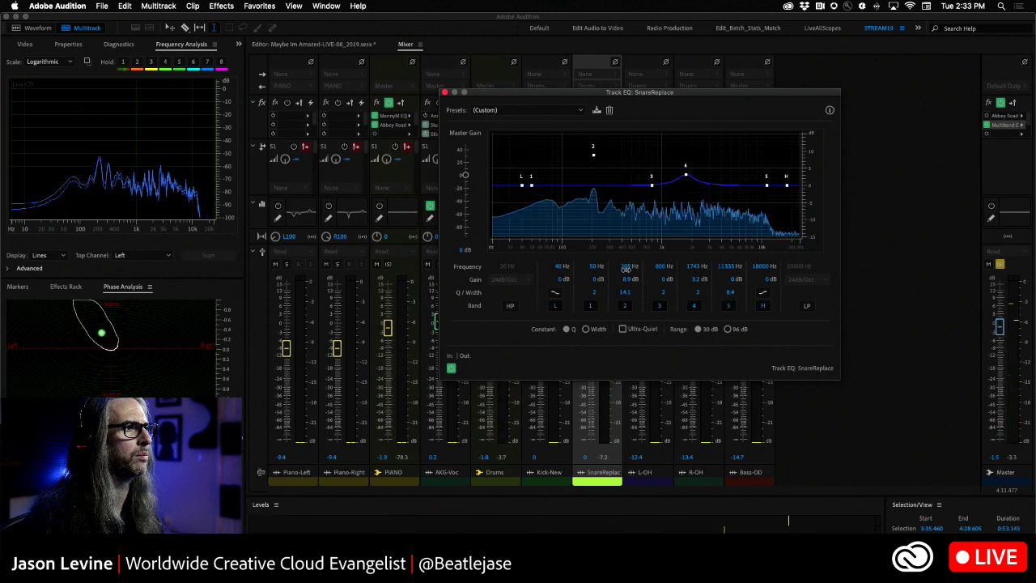
mouse_move(627, 268)
left_mouse_down()
mouse_move(626, 301)
mouse_move(620, 280)
mouse_move(601, 279)
mouse_move(670, 279)
mouse_move(598, 280)
mouse_move(617, 267)
left_mouse_up()
left_click(625, 304)
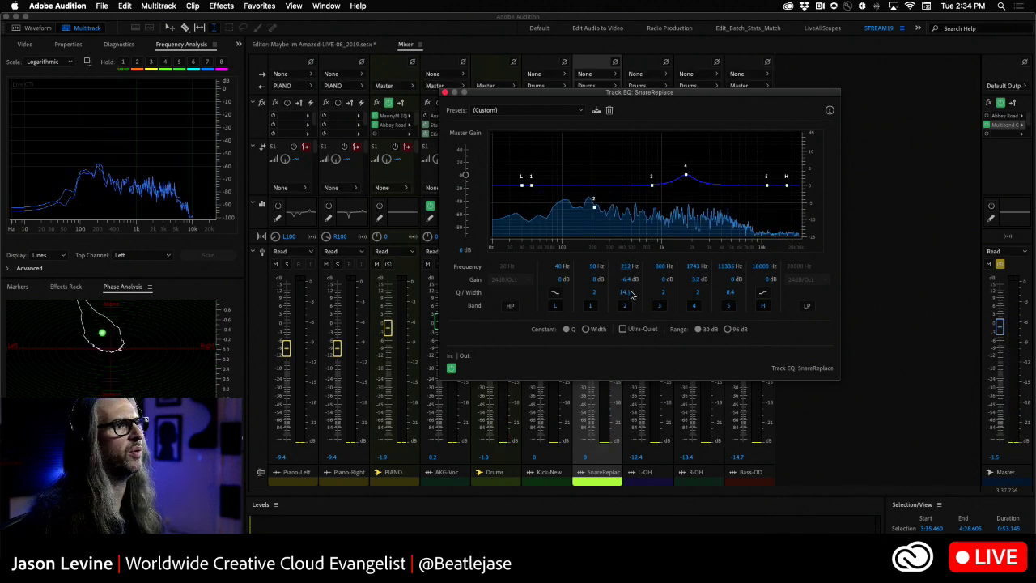
left_click(625, 306)
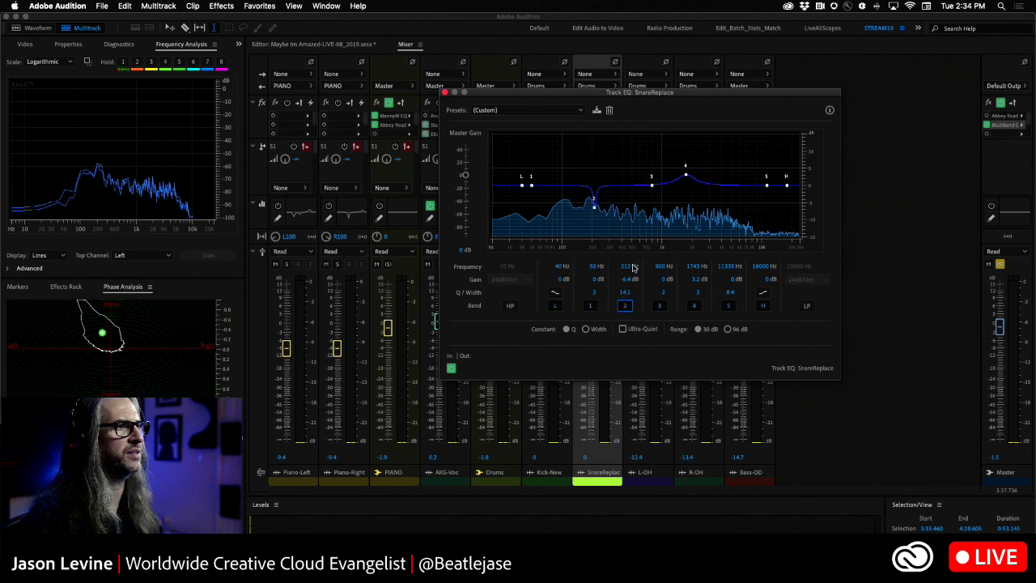
Adjust band 2's gain to -6.5 dB, and set band 3 to 302 Hz with a Q of 10.
left_click_drag(625, 284, 694, 276)
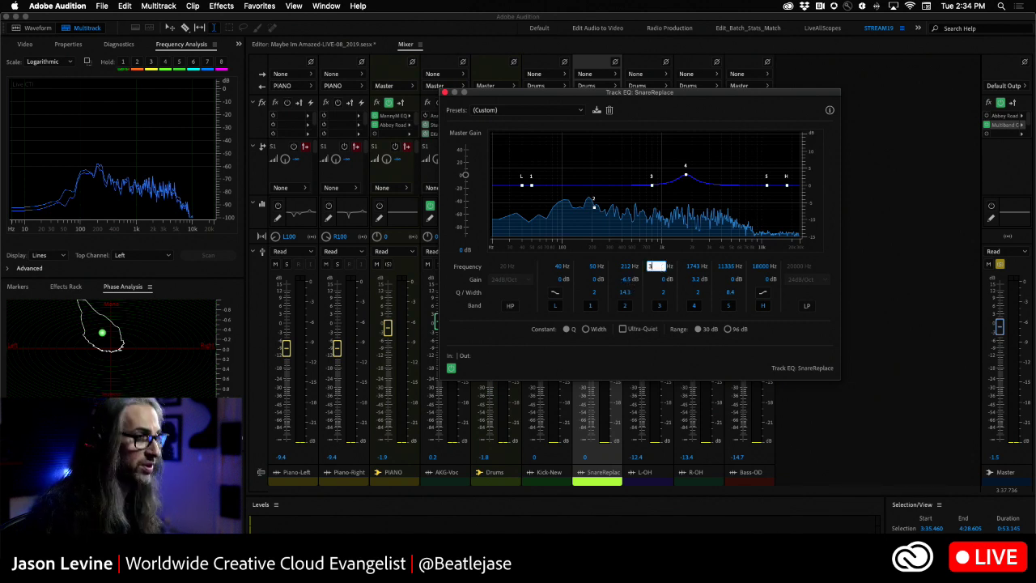
left_click(658, 293)
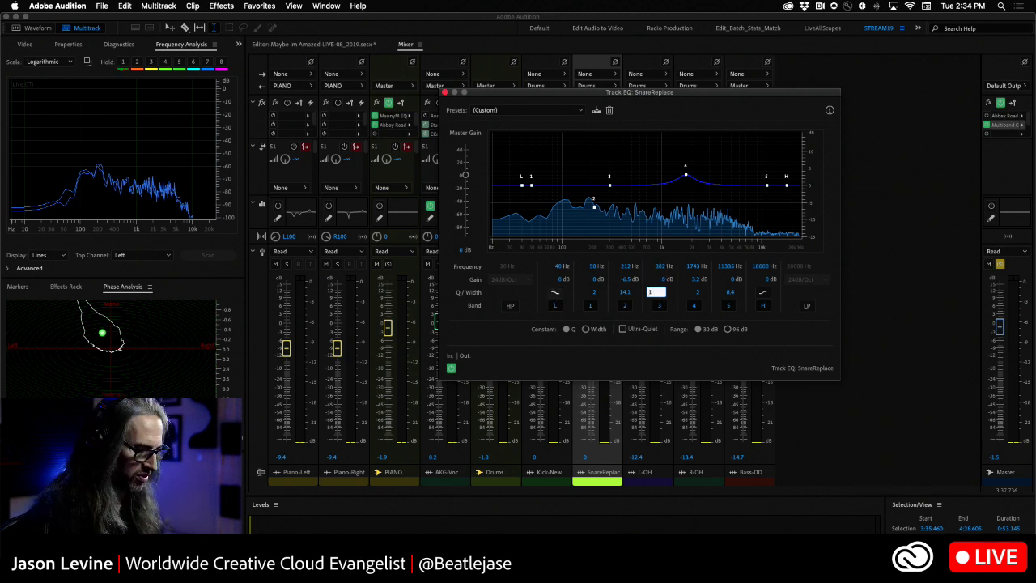
type("10")
key("Return")
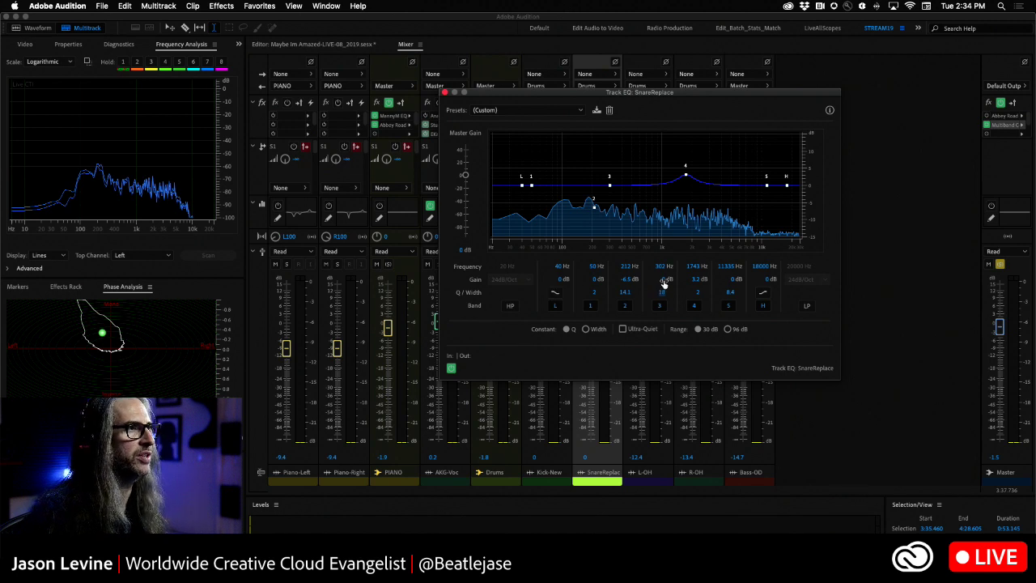
During playback, audition band 3 boosted by about 7.9 dB, cut it to about -6.8 dB, and compare the band on and off.
left_click(625, 307)
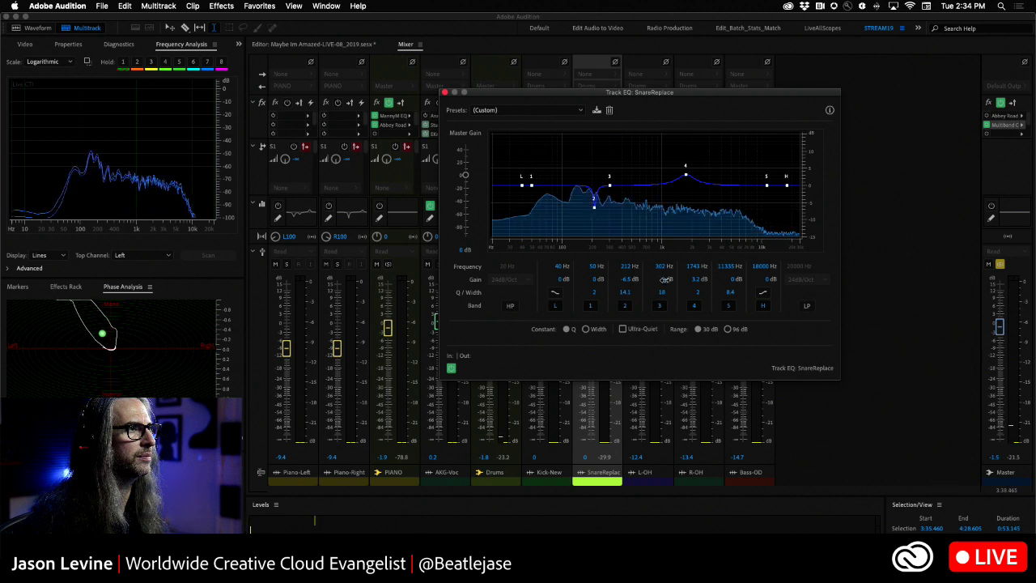
left_click_drag(670, 279, 702, 280)
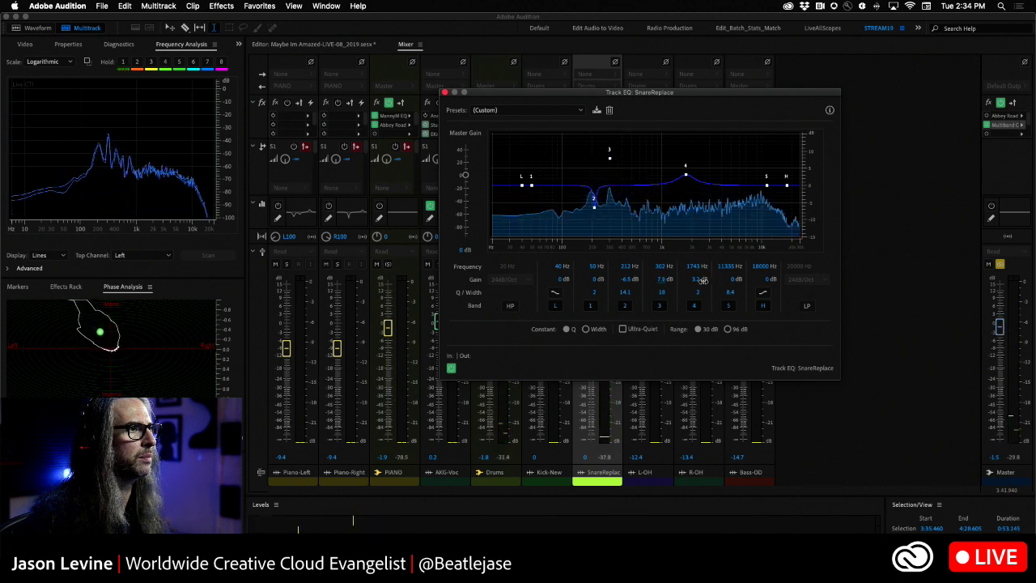
left_click(661, 293)
type("10")
key("Return")
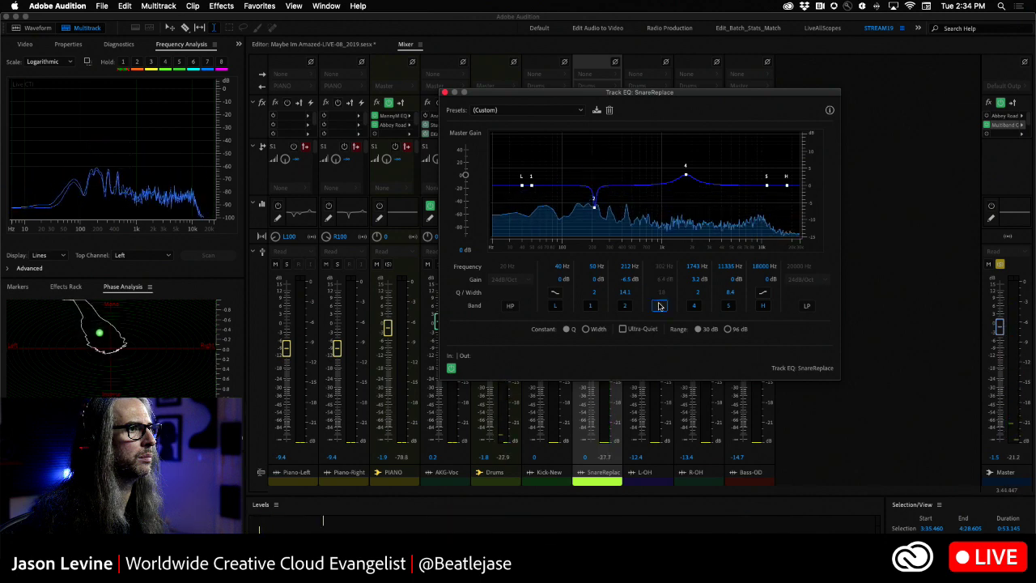
left_click_drag(662, 279, 590, 280)
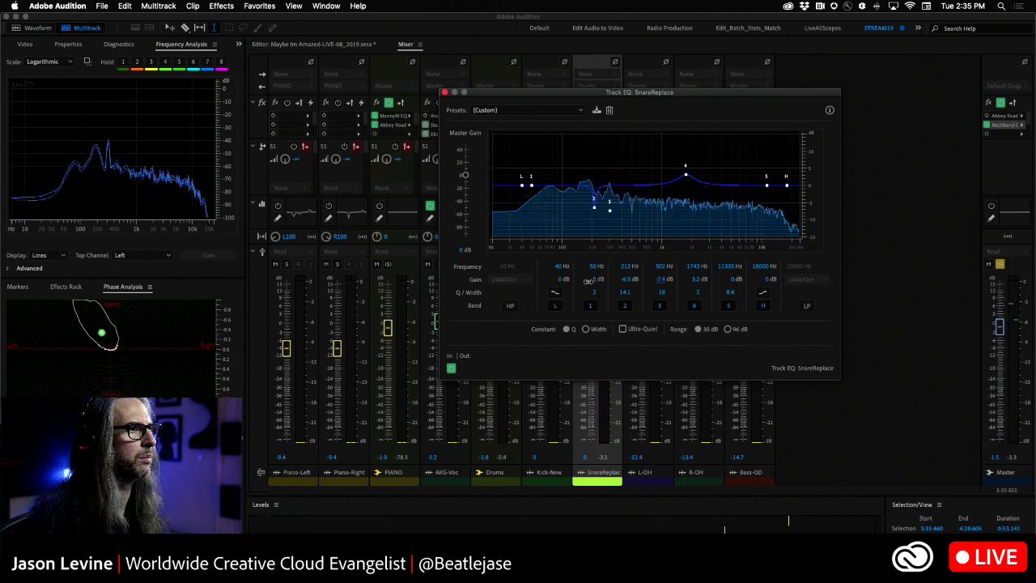
left_click(660, 305)
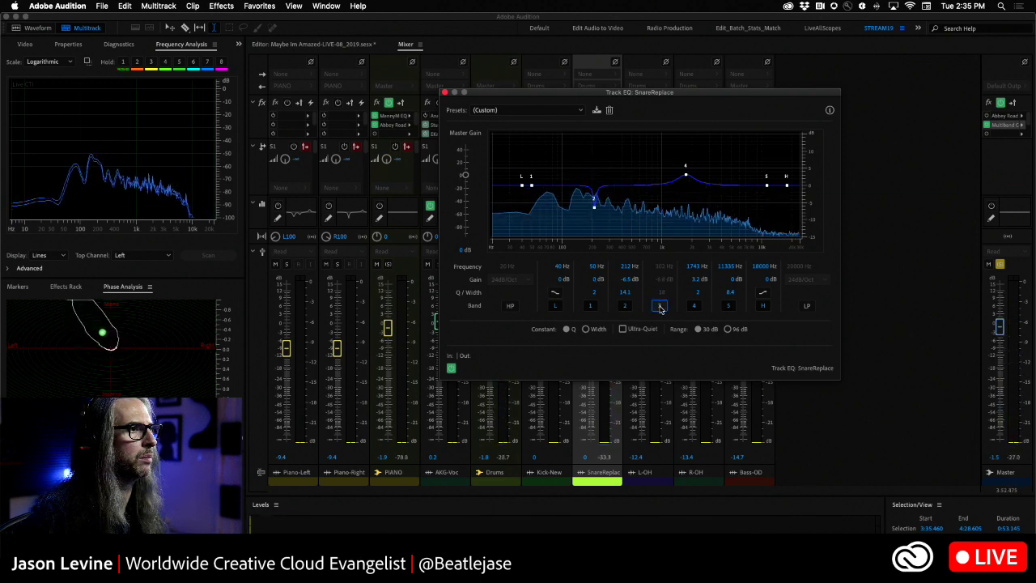
left_click(660, 306)
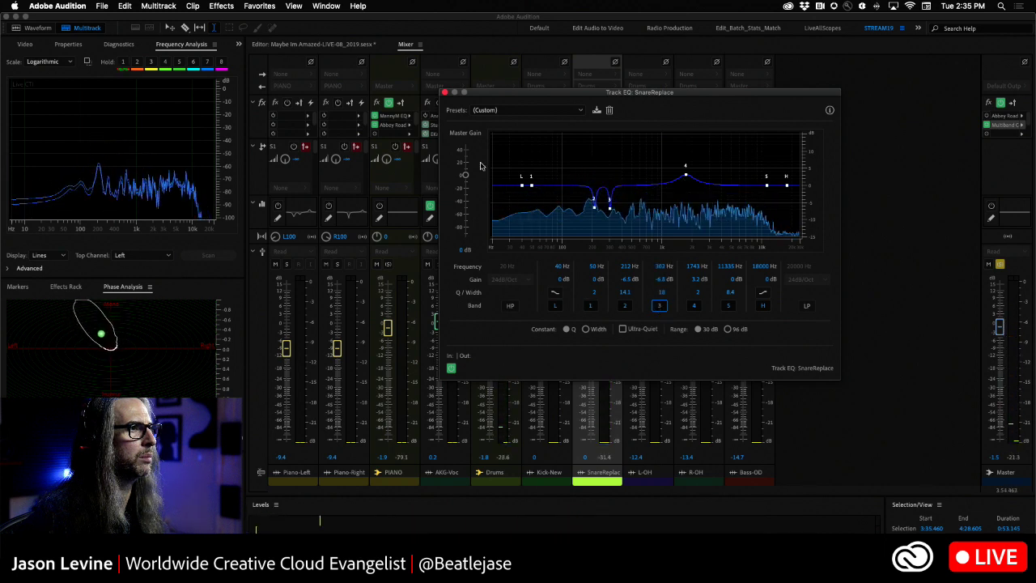
Bypass and re-enable the whole snare track EQ twice during playback to compare the sound, leaving it on.
left_click(450, 370)
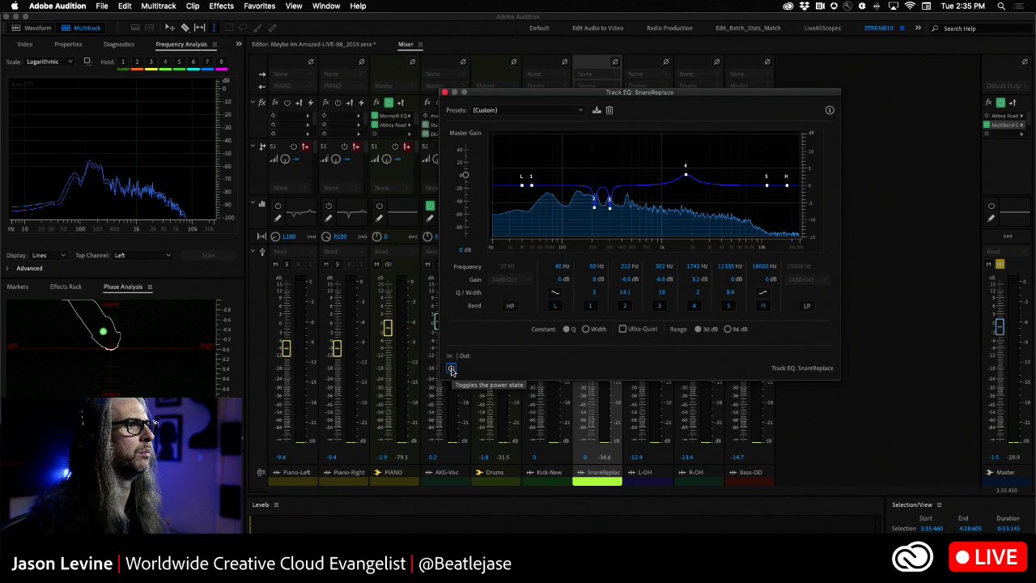
left_click(451, 370)
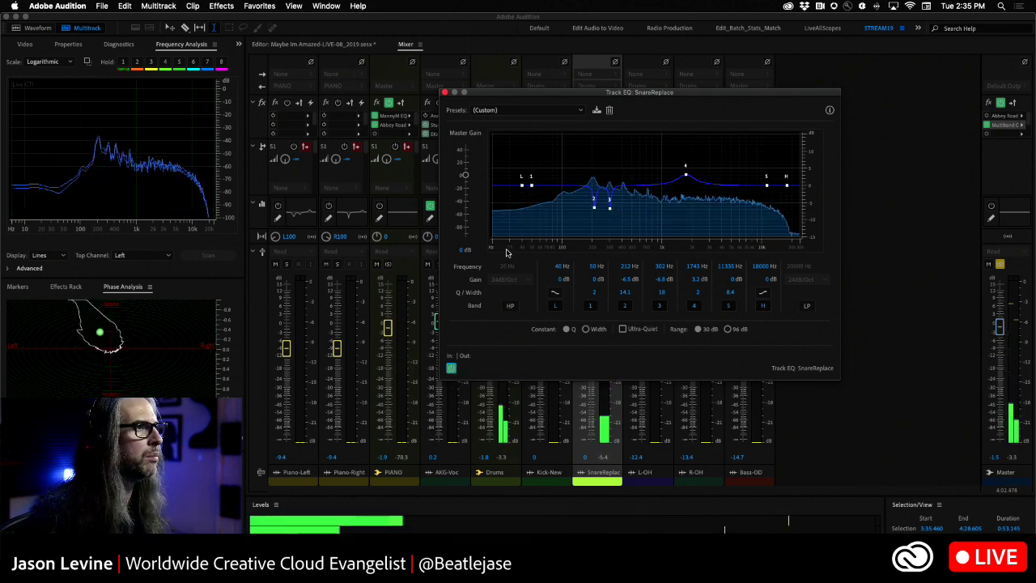
left_click(451, 368)
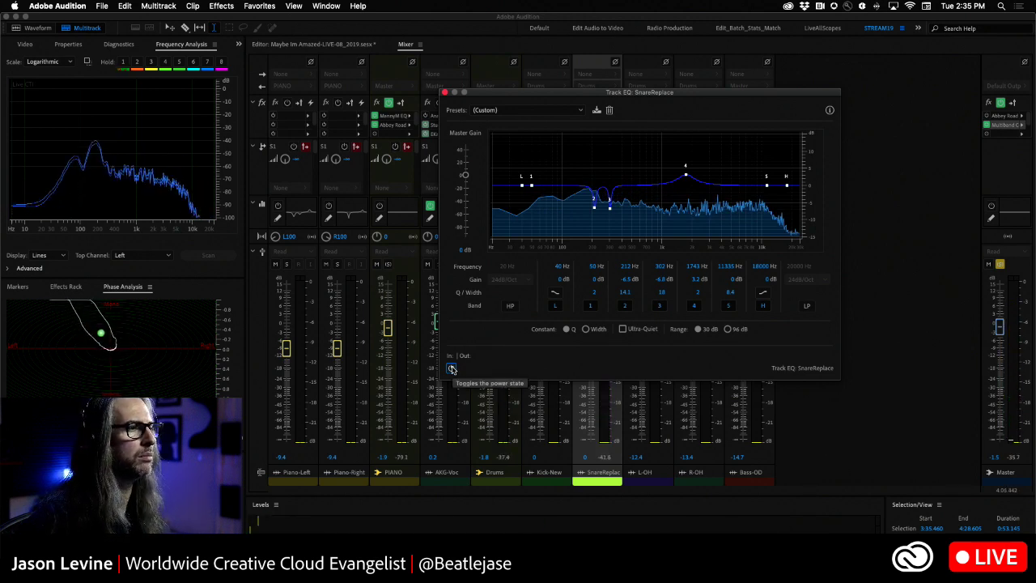
left_click(451, 368)
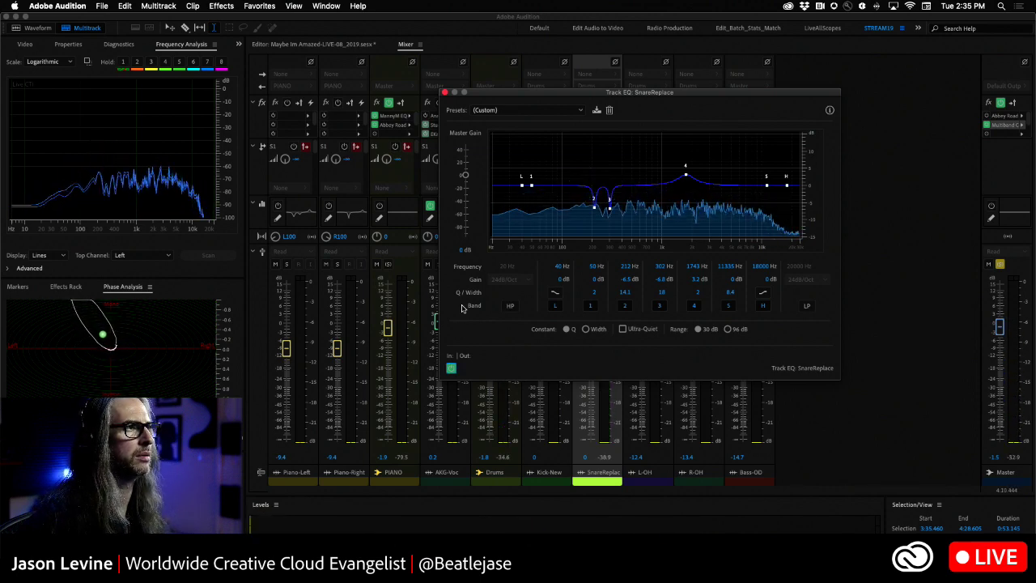
Stop playback, close the SnareReplace track EQ, solo the Drums bus, and briefly play the drum mix.
key("space")
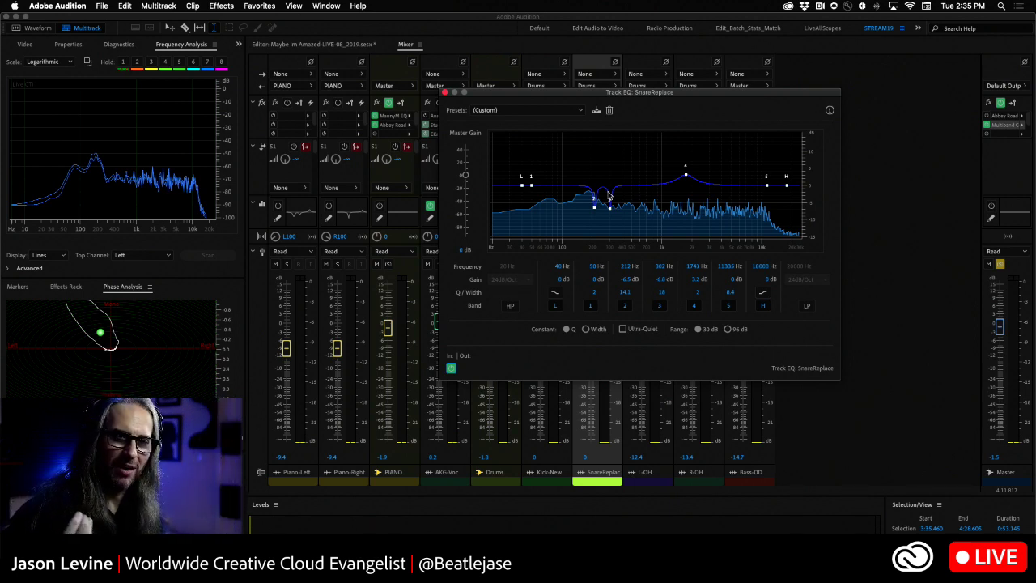
left_click(445, 93)
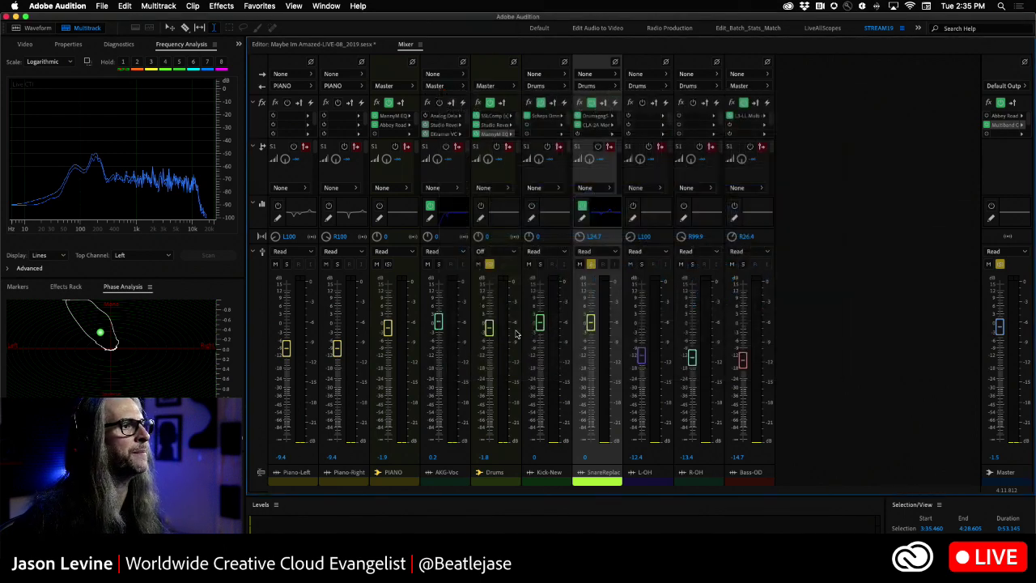
left_click(488, 264)
left_click(489, 266)
key("space")
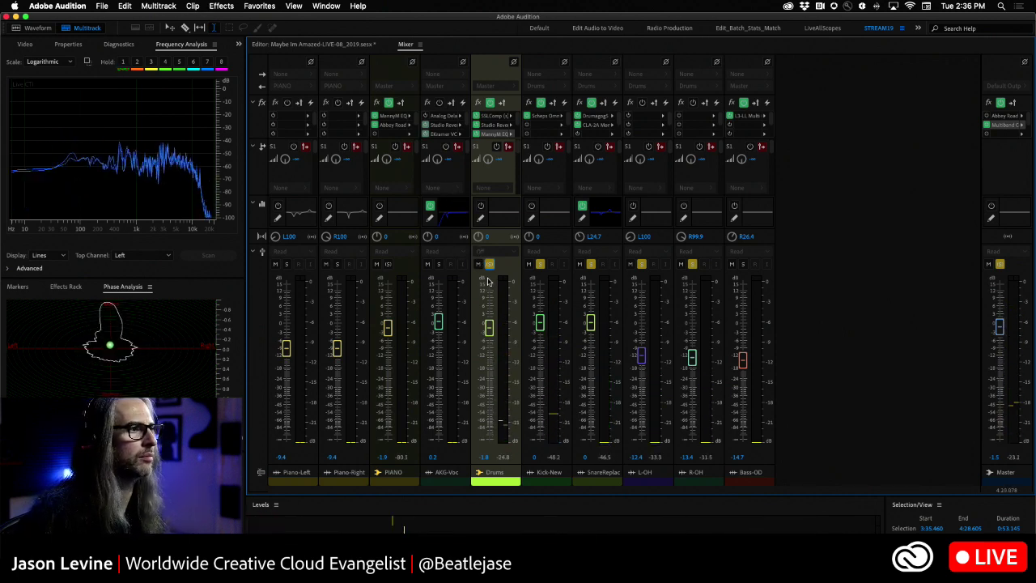
key("space")
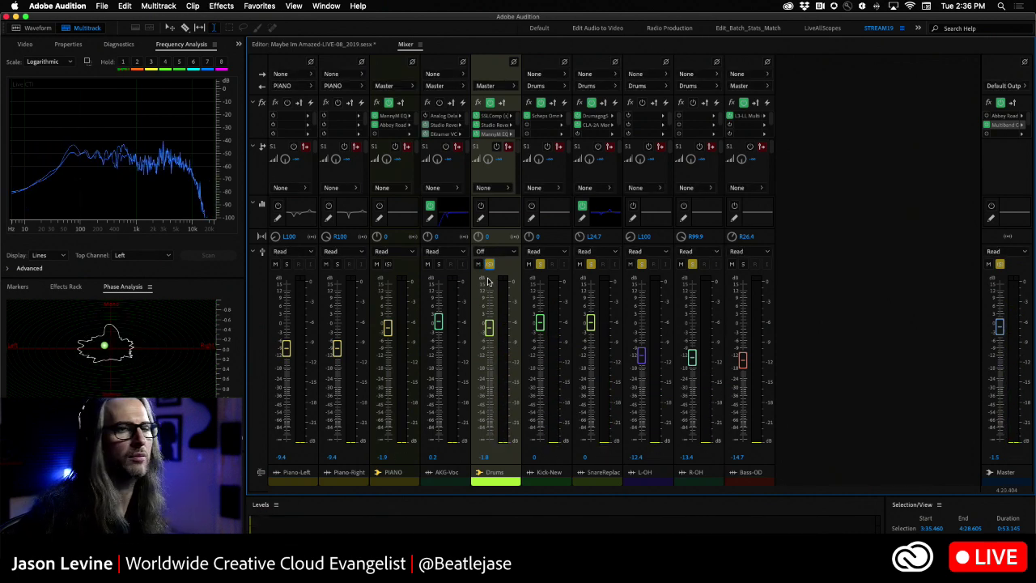
During playback, compare the drums without and with the Drums bus effects and the SnareReplace EQ, leaving both enabled.
left_click(490, 104)
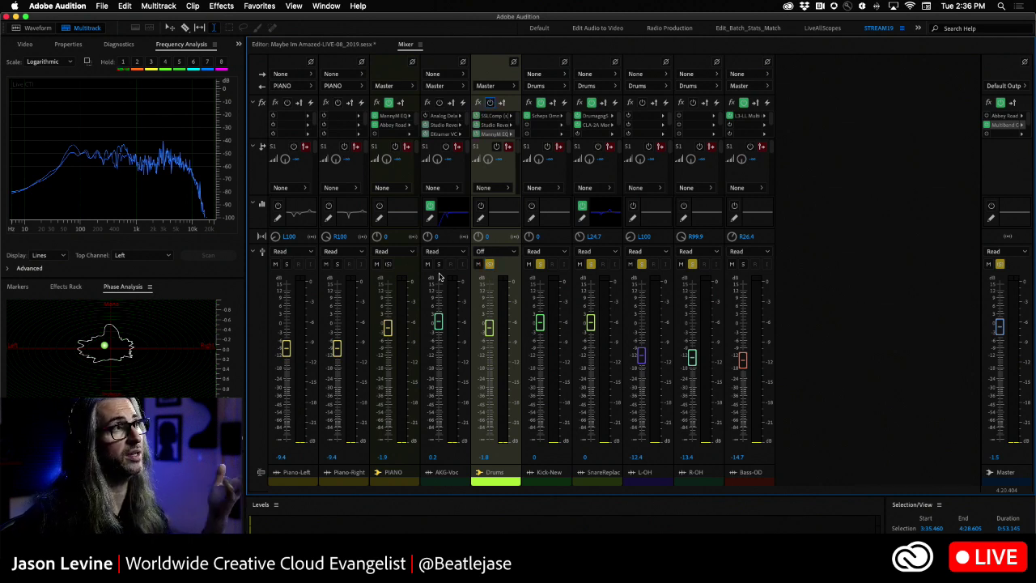
key("space")
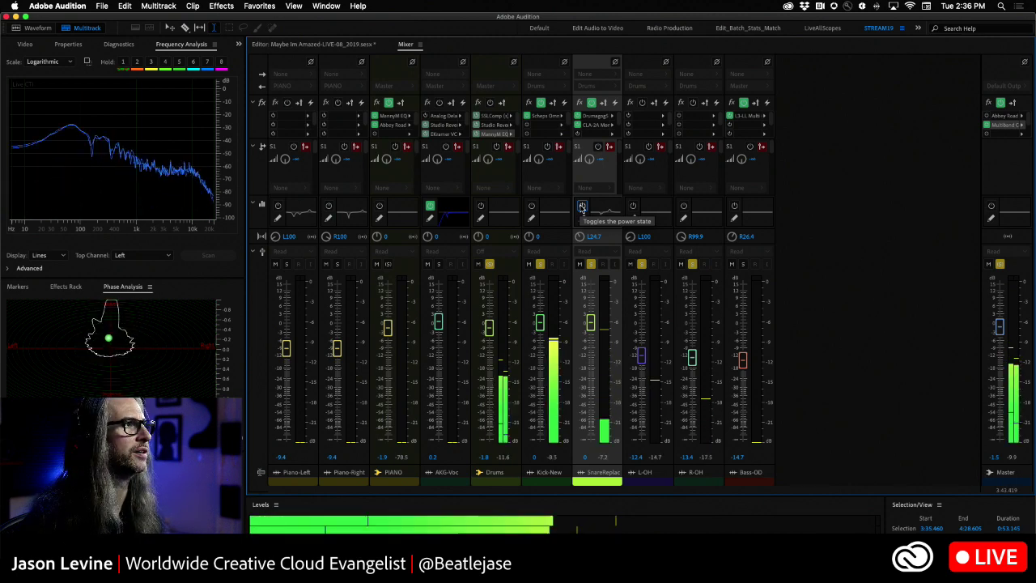
left_click(582, 207)
left_click(489, 103)
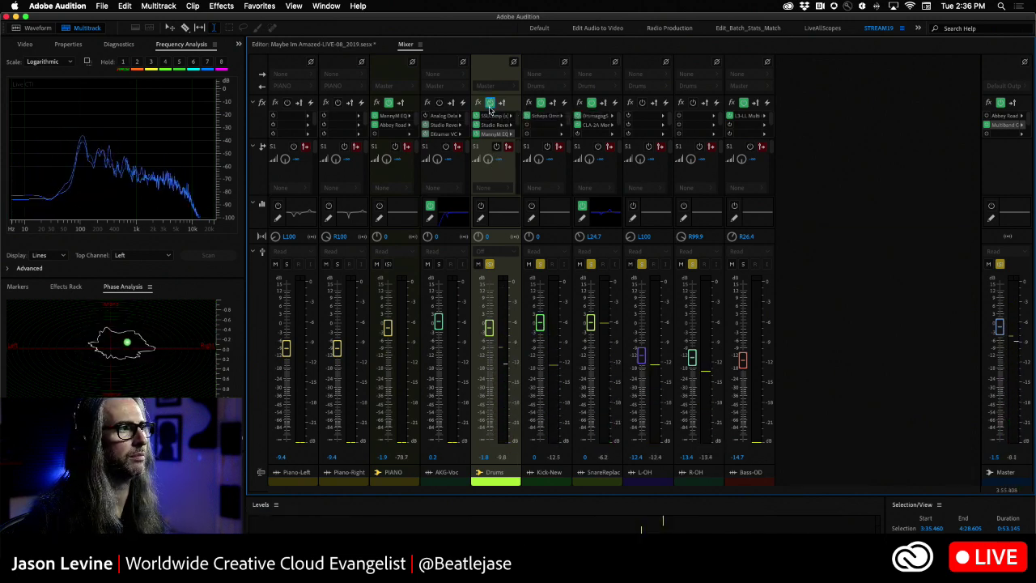
key("space")
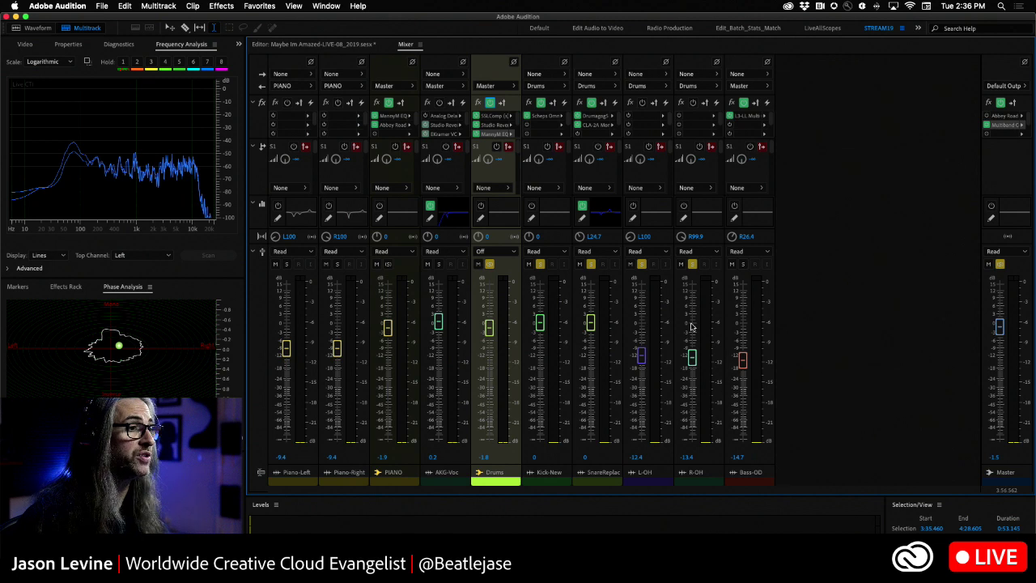
Add the Bass-OD track and PIANO bus to the soloed drums, and lower the PIANO fader slightly while the mix plays.
left_click(742, 264)
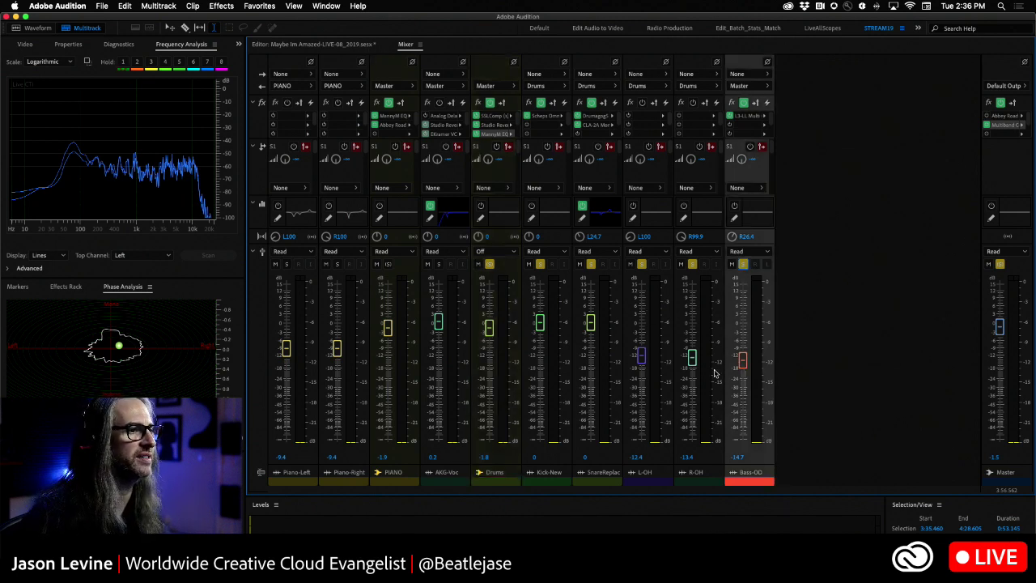
key("space")
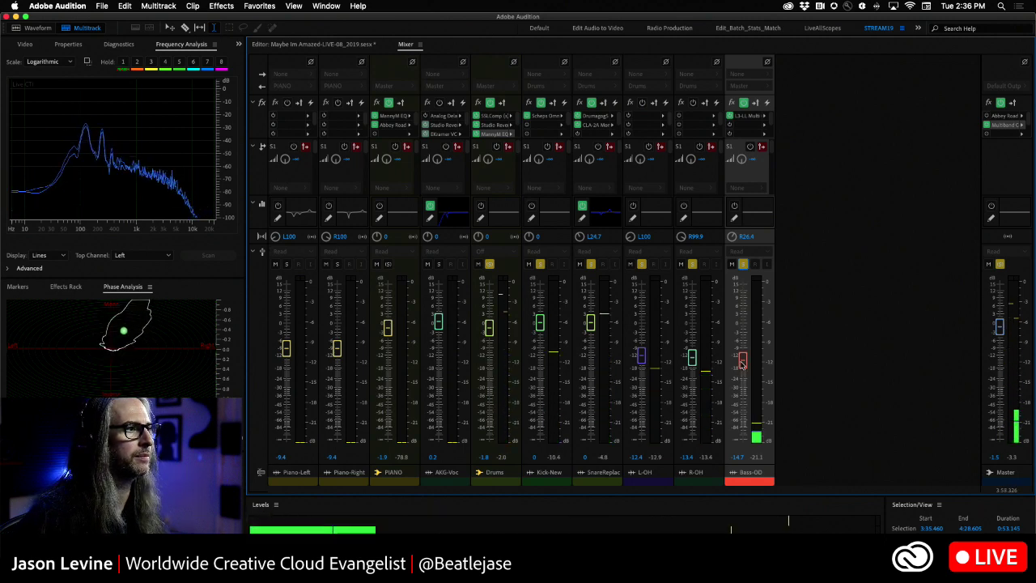
left_click(389, 268)
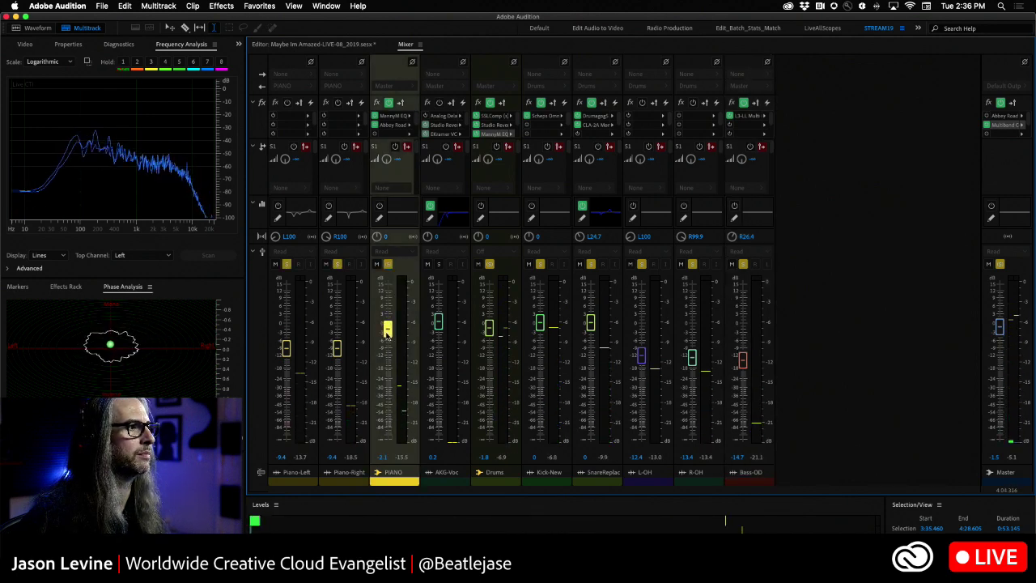
left_click_drag(387, 334, 389, 342)
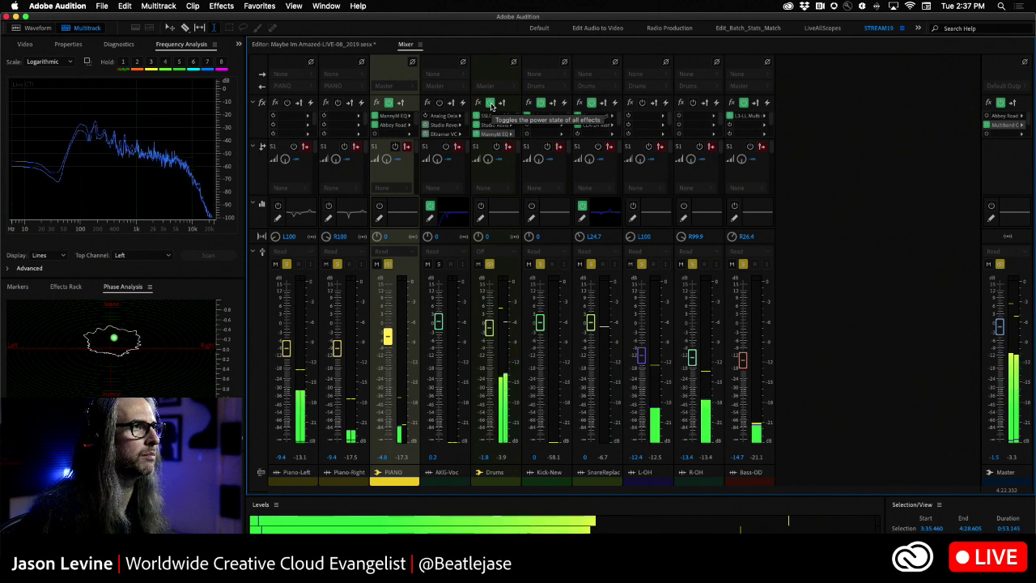
key("space")
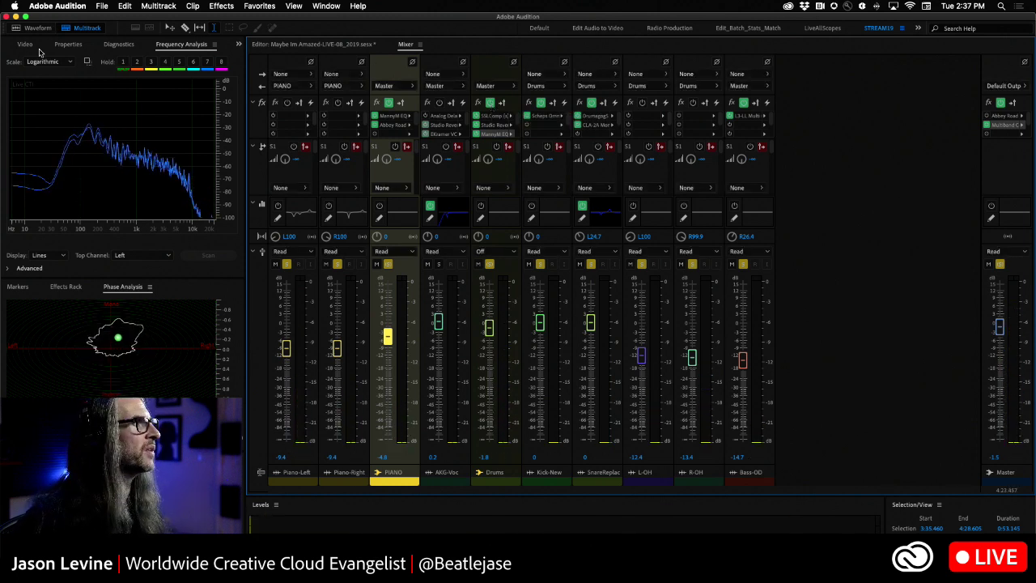
Open SummerPickUp_MOGRAPH.wav in the waveform editor, then select and play the section from 0:28.847 to 0:45.956.
left_click(238, 45)
left_click(251, 58)
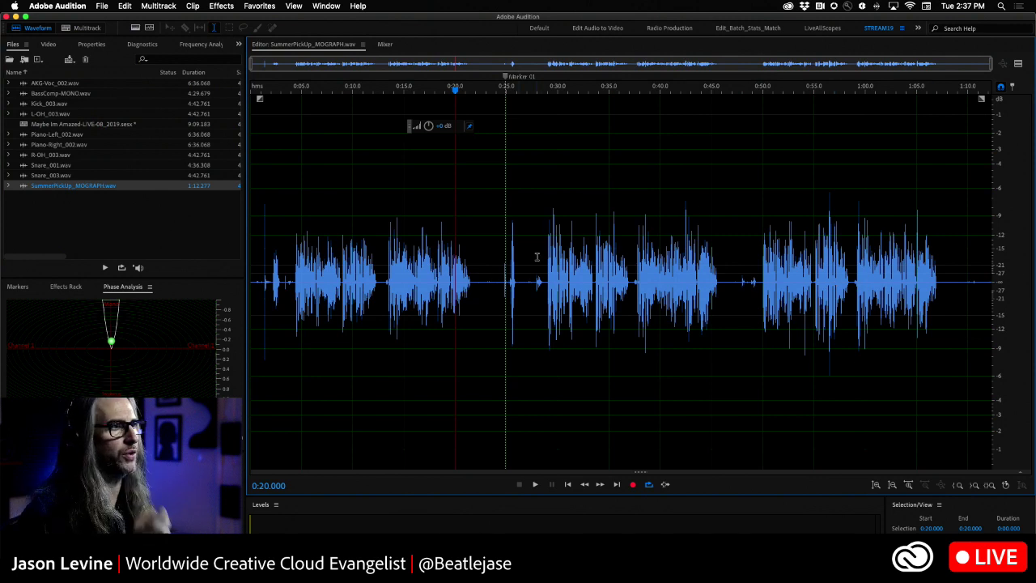
left_click_drag(547, 270, 721, 317)
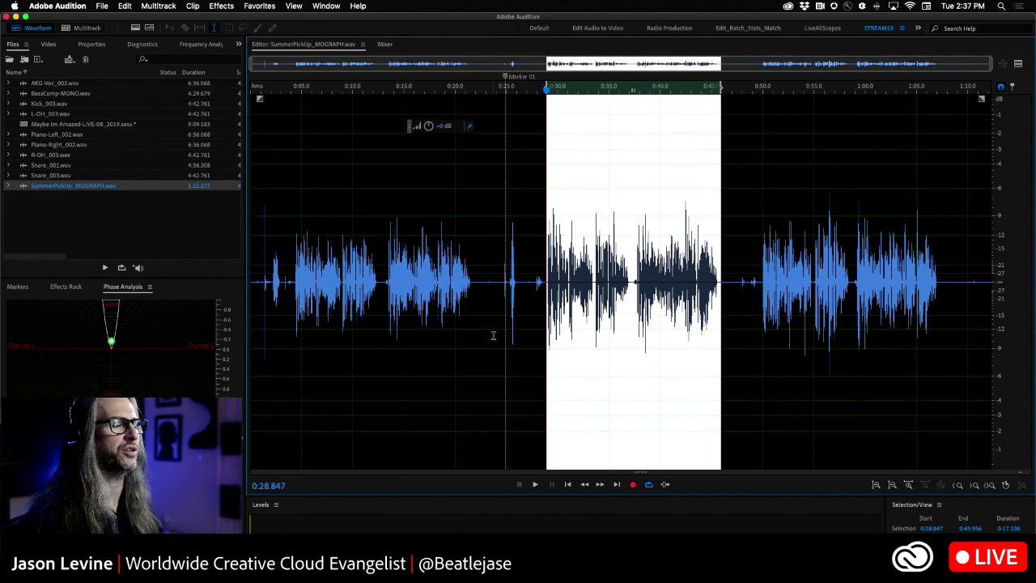
key("space")
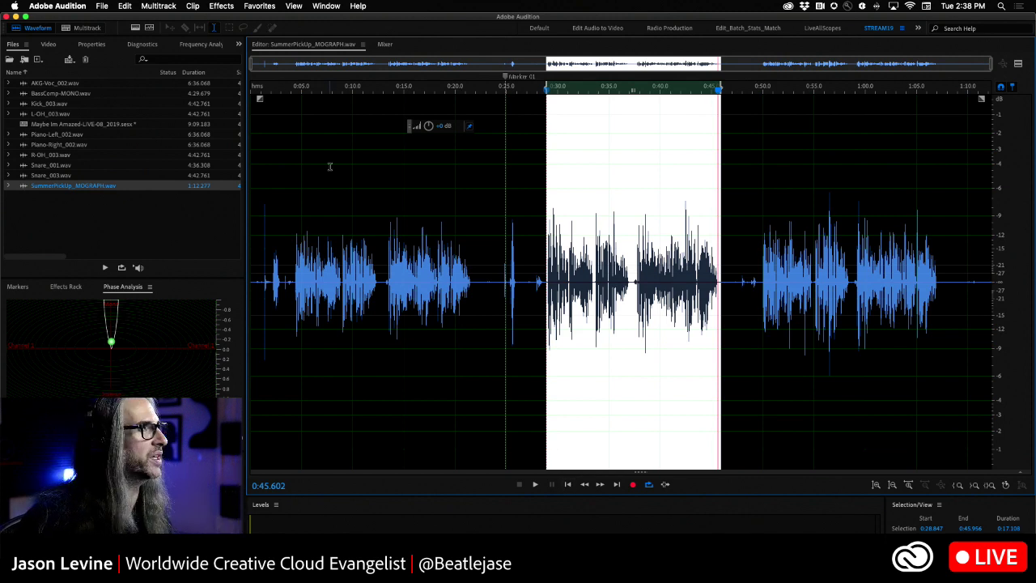
Insert the mono Waves Audio Unit MannyM EQ (m) in slot 1 of the voice file's effects rack.
left_click(68, 287)
left_click(226, 328)
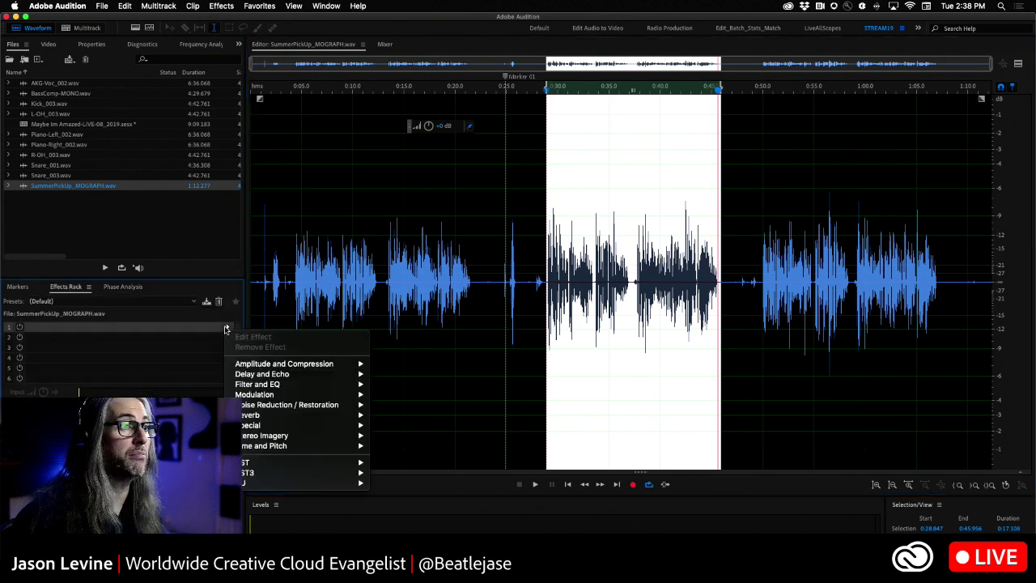
left_click(224, 6)
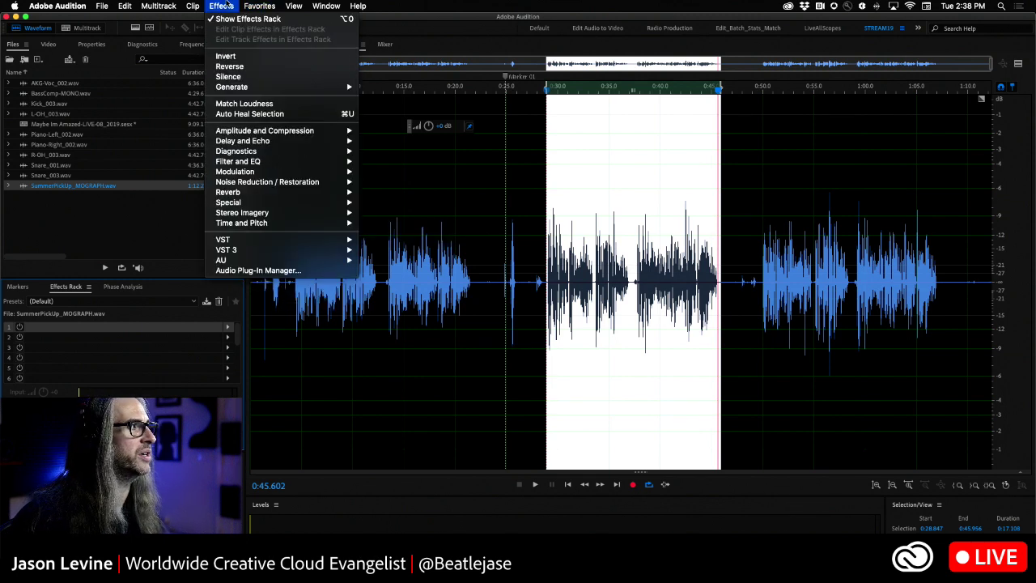
left_click(189, 374)
left_click(226, 327)
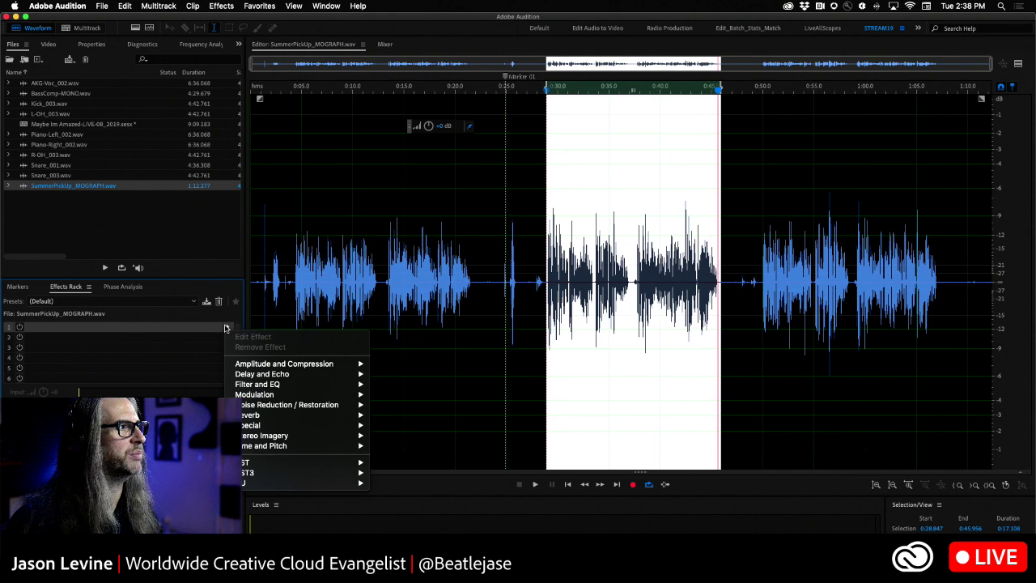
mouse_move(285, 485)
mouse_move(448, 525)
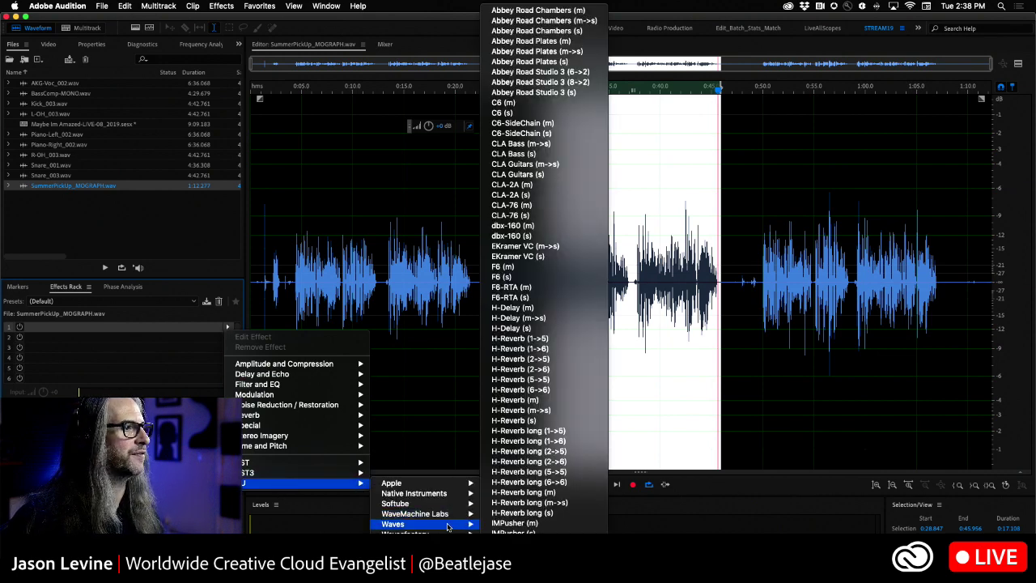
scroll(518, 486, "down", 5)
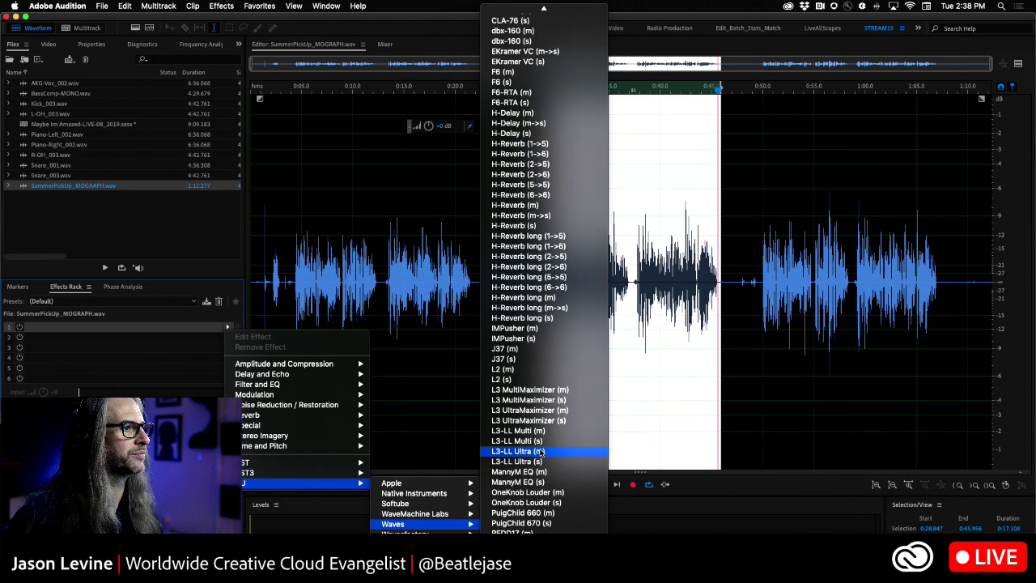
left_click(543, 472)
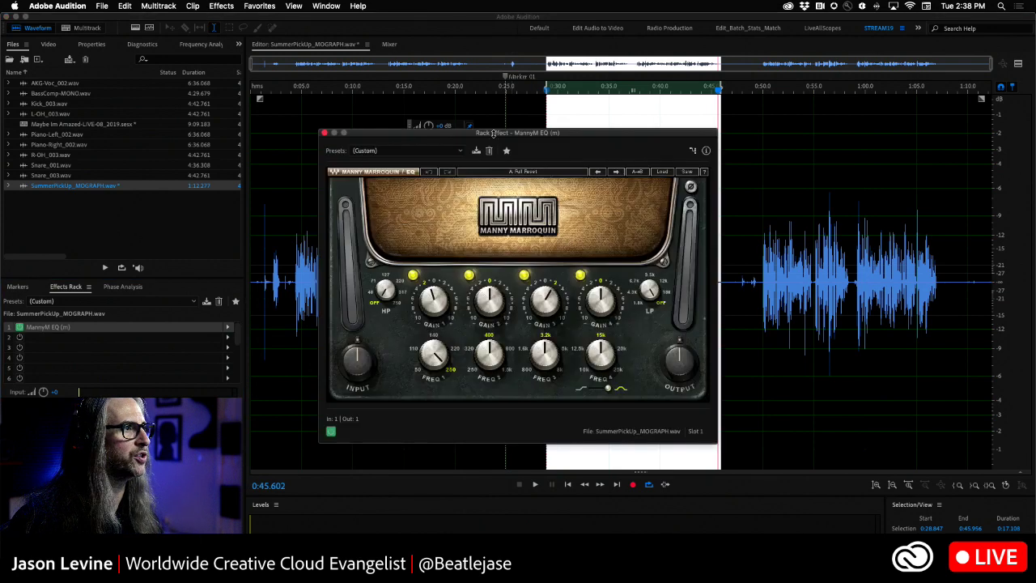
Audition a lead vocal preset in the MannyM EQ, then apply the Full Reset preset to return it to flat.
left_click_drag(482, 136, 574, 38)
left_click(497, 52)
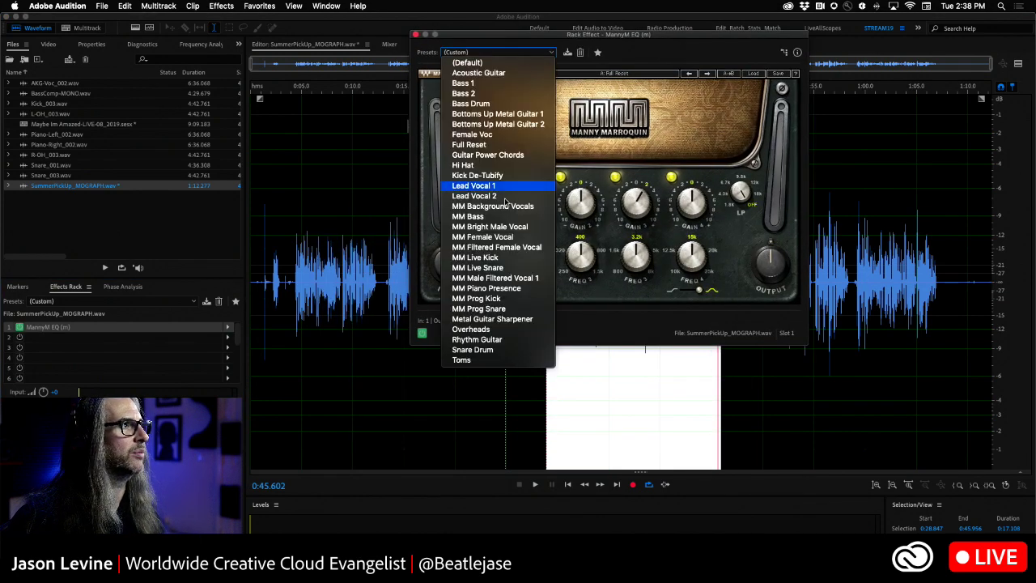
left_click(489, 185)
left_click(499, 54)
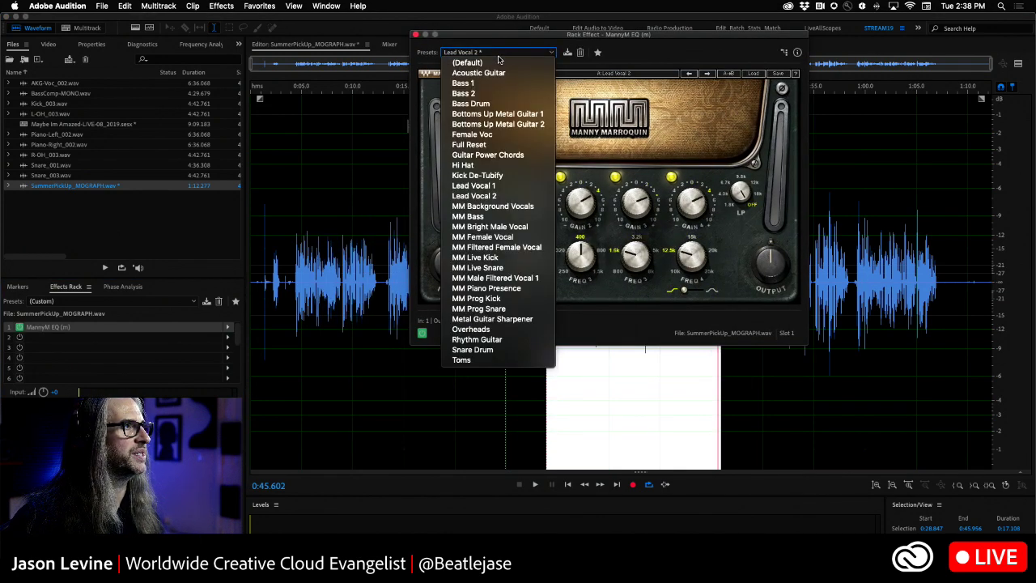
left_click(495, 146)
left_click_drag(583, 31, 614, 53)
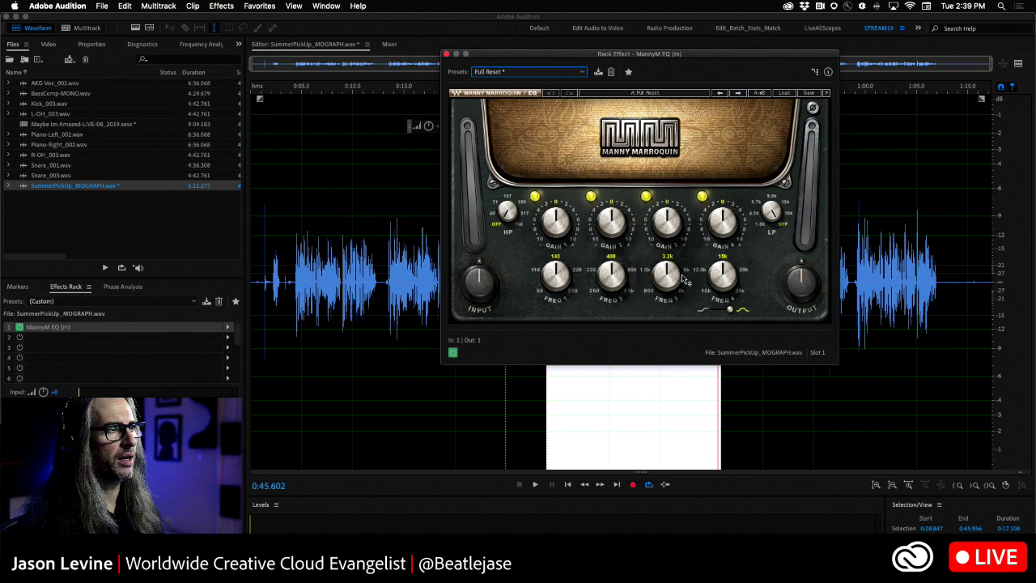
mouse_move(685, 279)
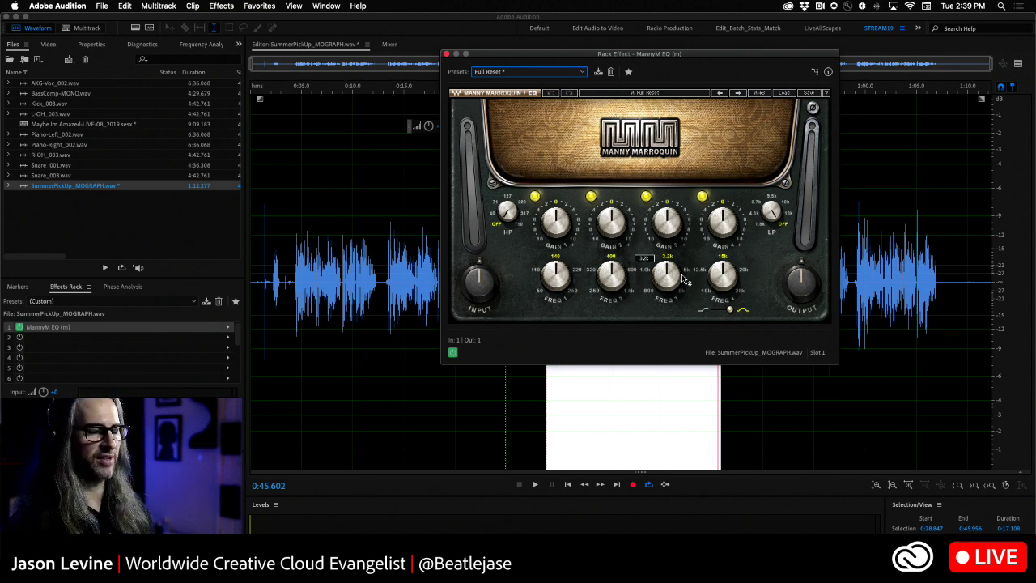
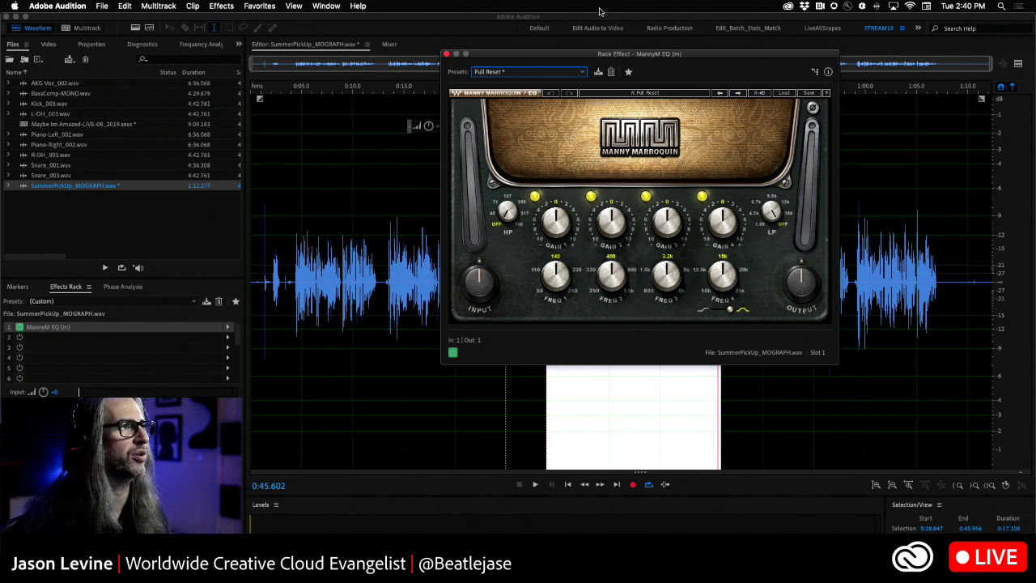
Boost the 3.2 kHz band's gain to about 3.4 dB during playback, and compare the voice with the EQ on and off.
left_click_drag(600, 58, 477, 51)
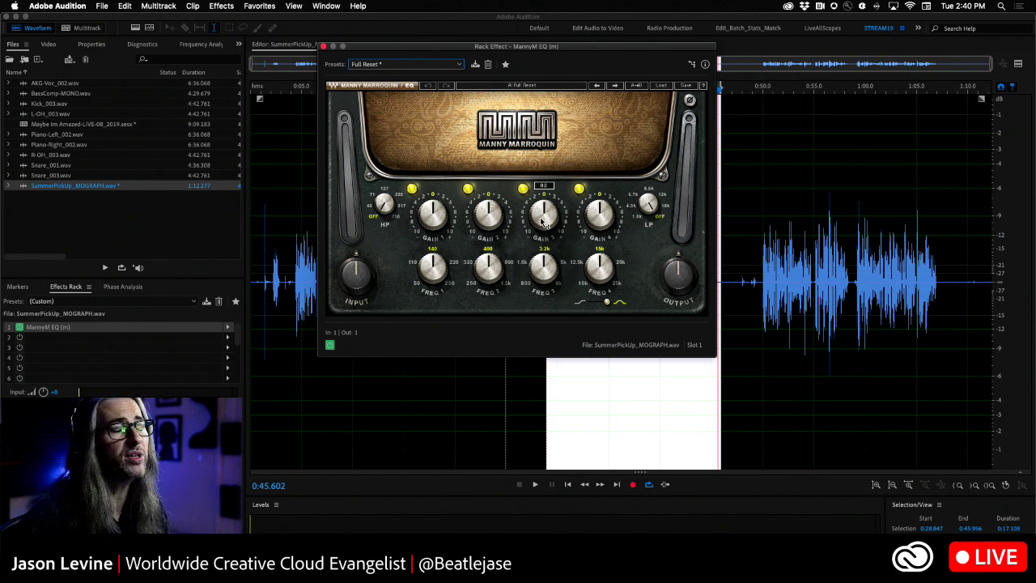
key("space")
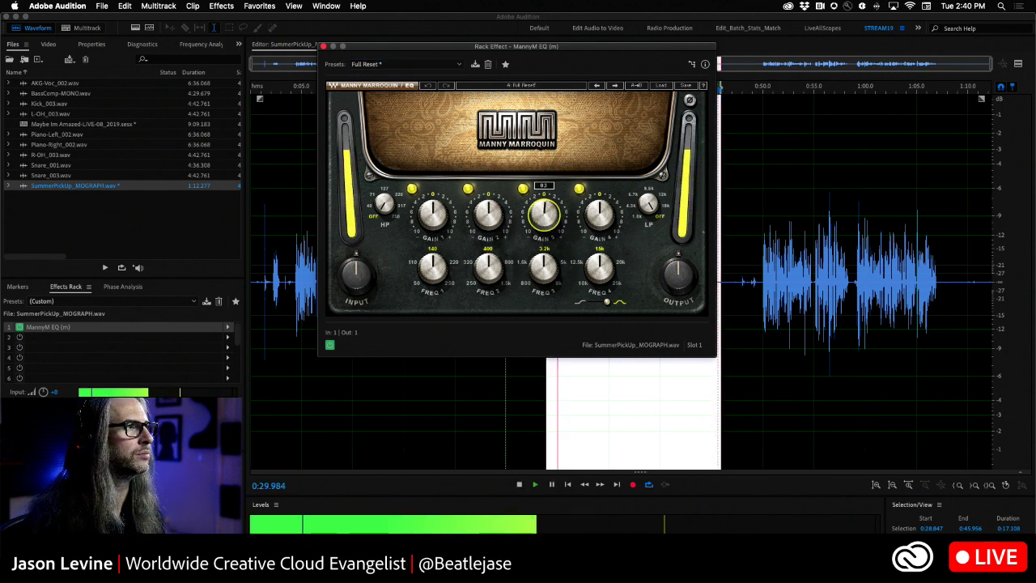
left_click_drag(543, 212, 544, 183)
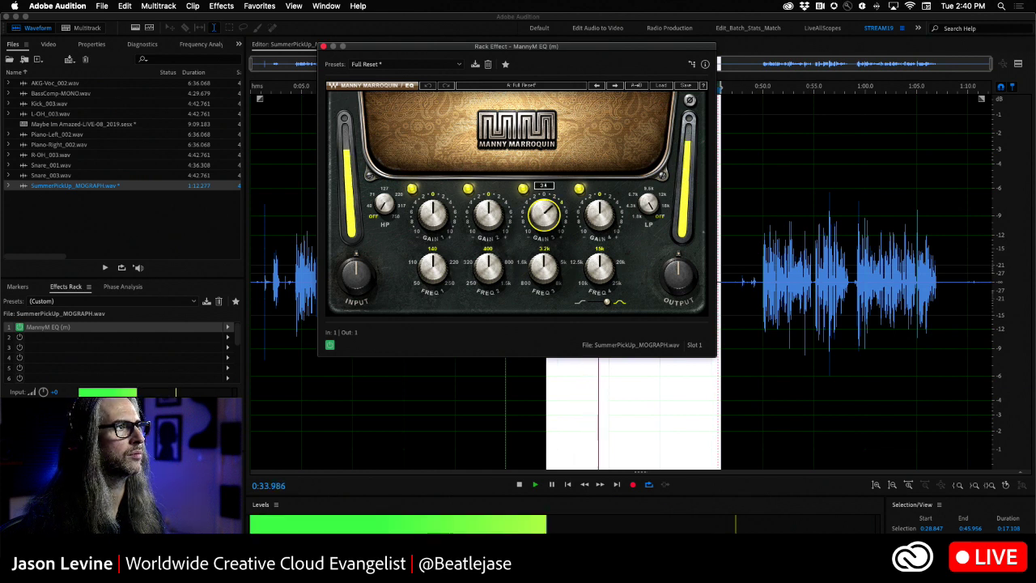
left_click(329, 346)
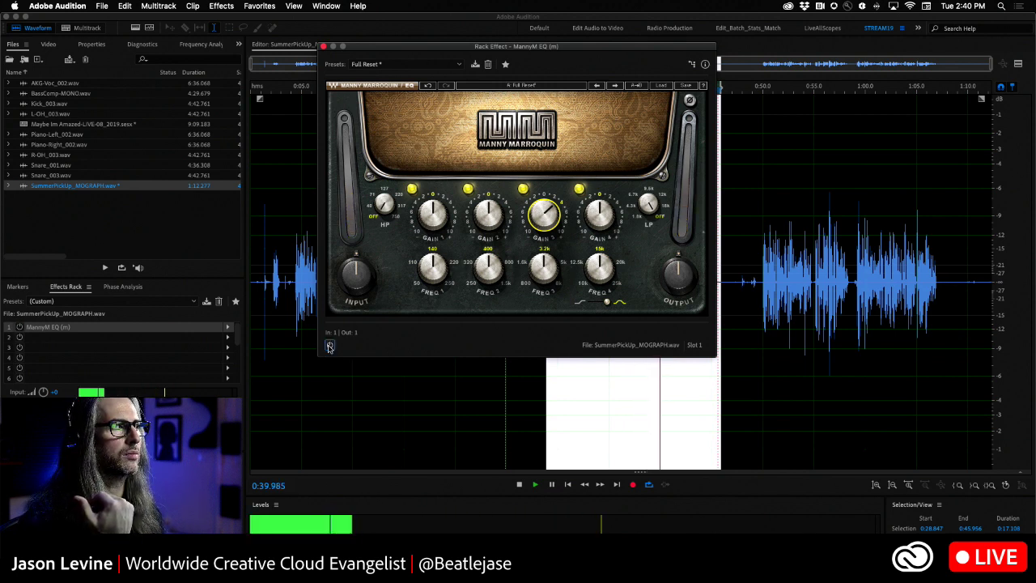
left_click(330, 347)
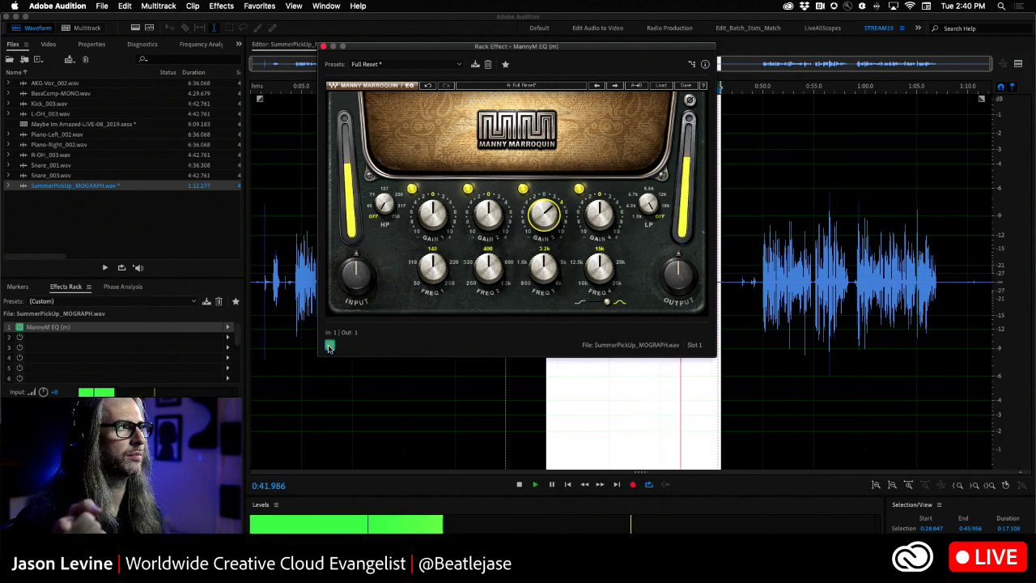
left_click(329, 347)
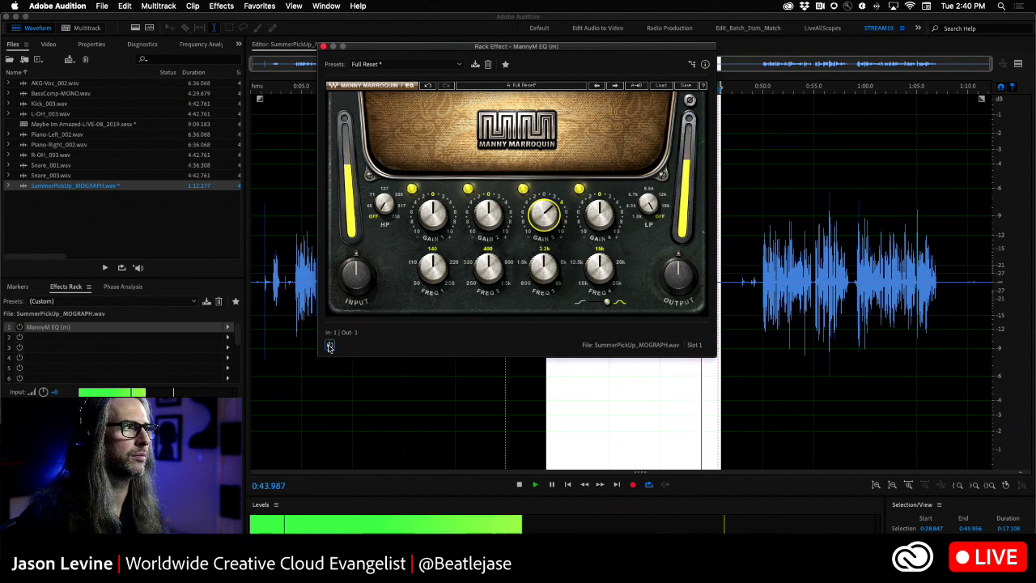
key("space")
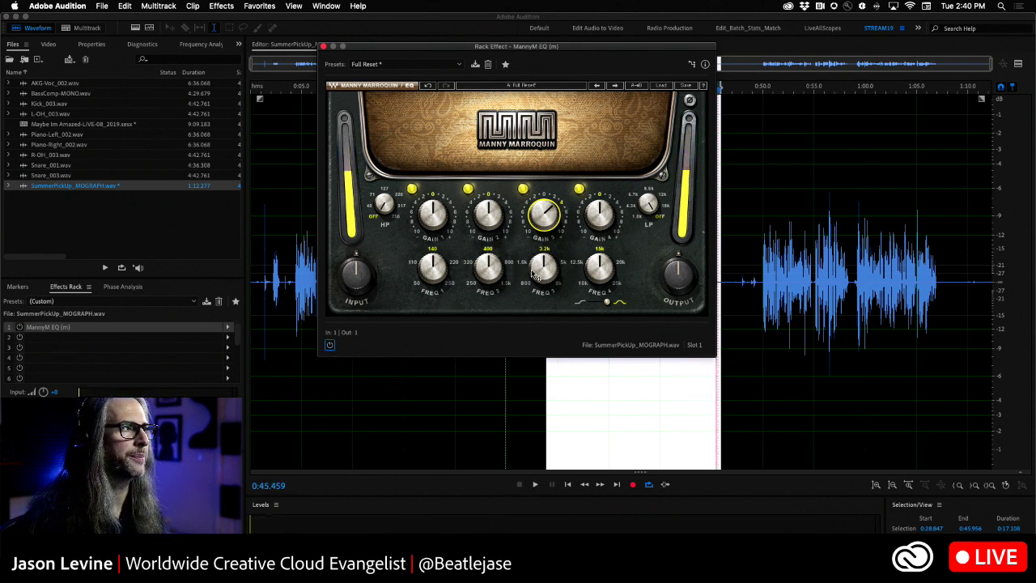
Set the third band's frequency to 5 kHz and sweep its gain up during playback, settling at about 3.6 dB.
left_click(536, 273)
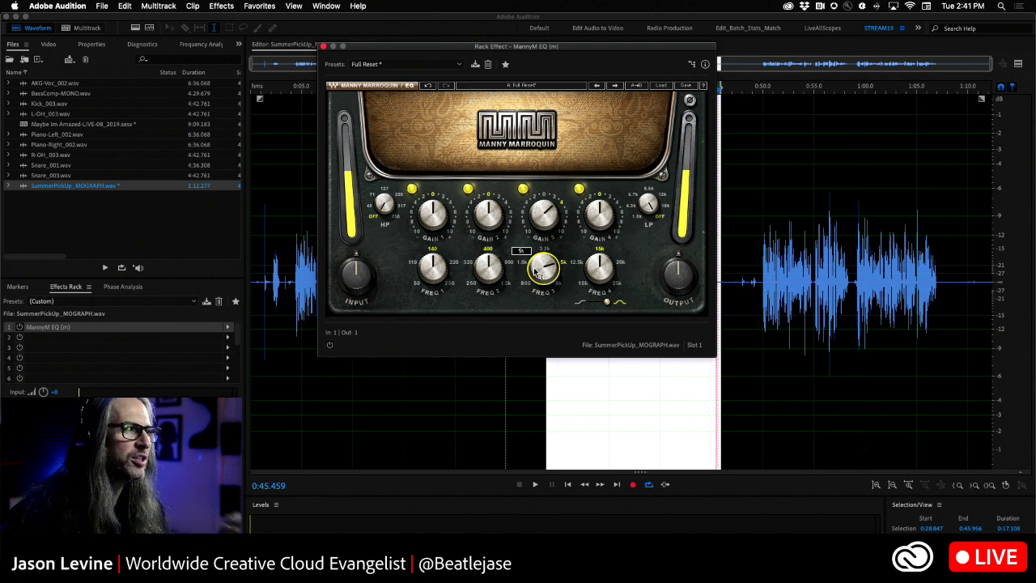
left_click_drag(540, 222, 549, 214)
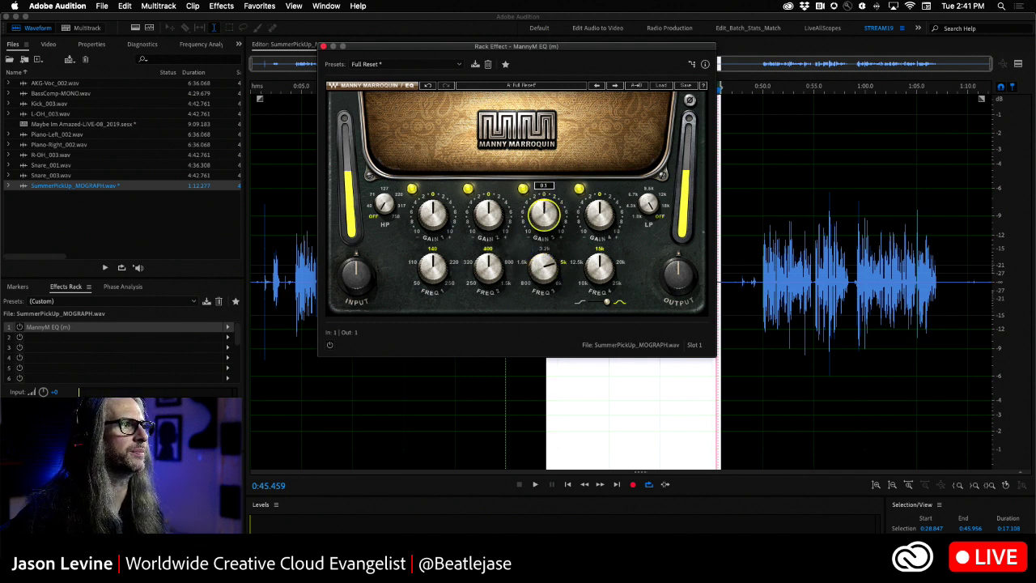
key("space")
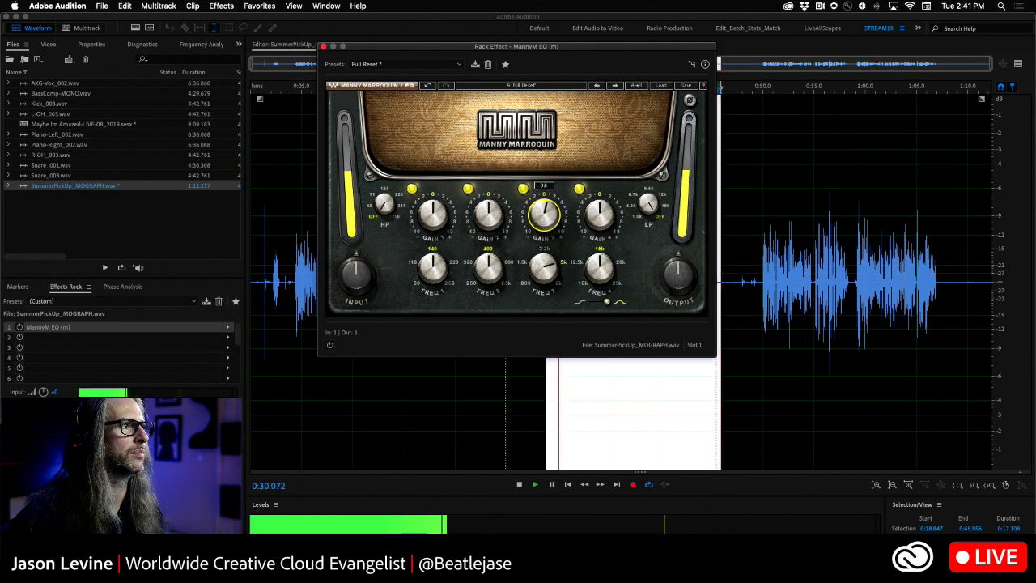
left_click_drag(543, 212, 544, 183)
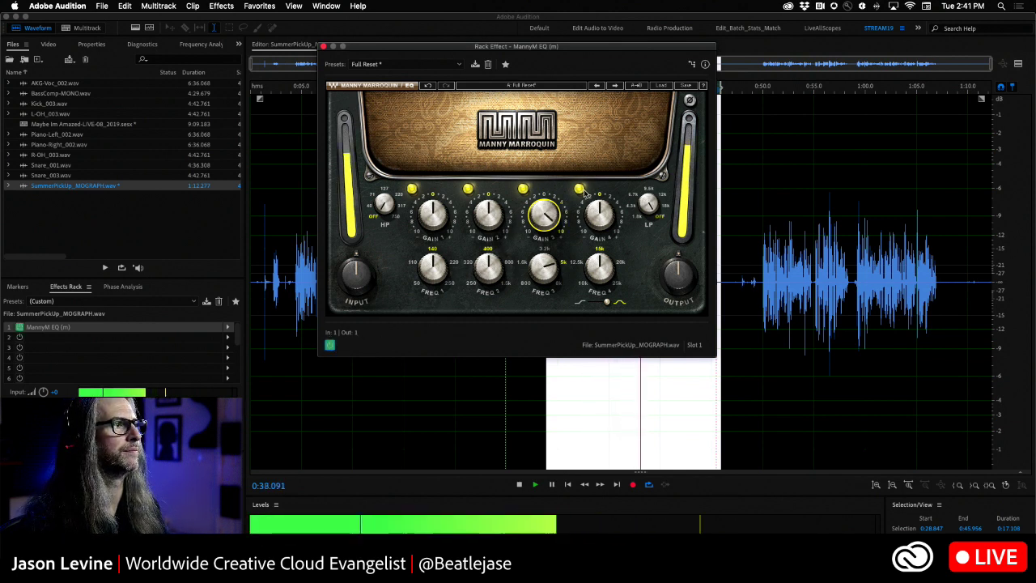
mouse_move(544, 212)
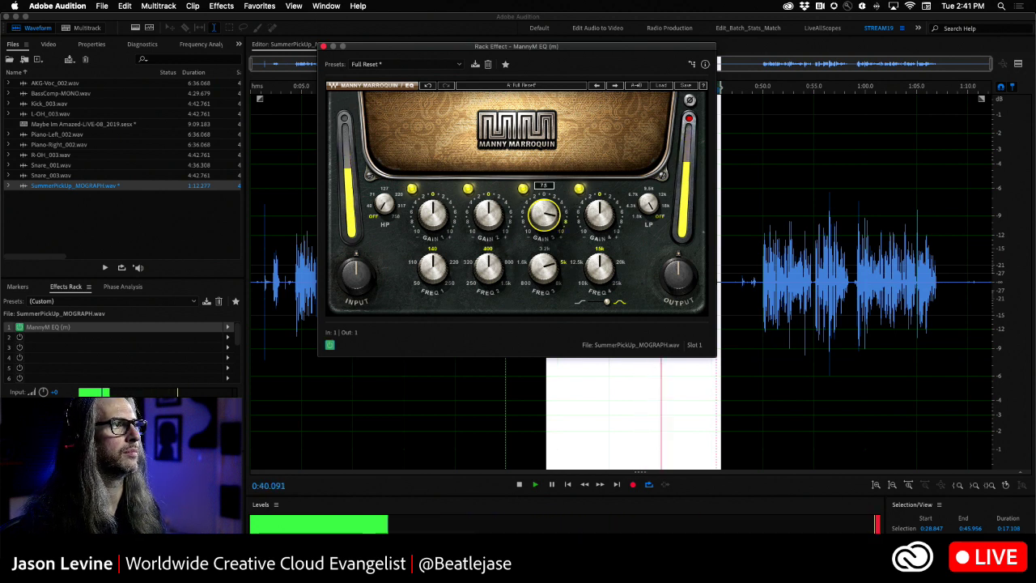
left_click_drag(543, 212, 544, 221)
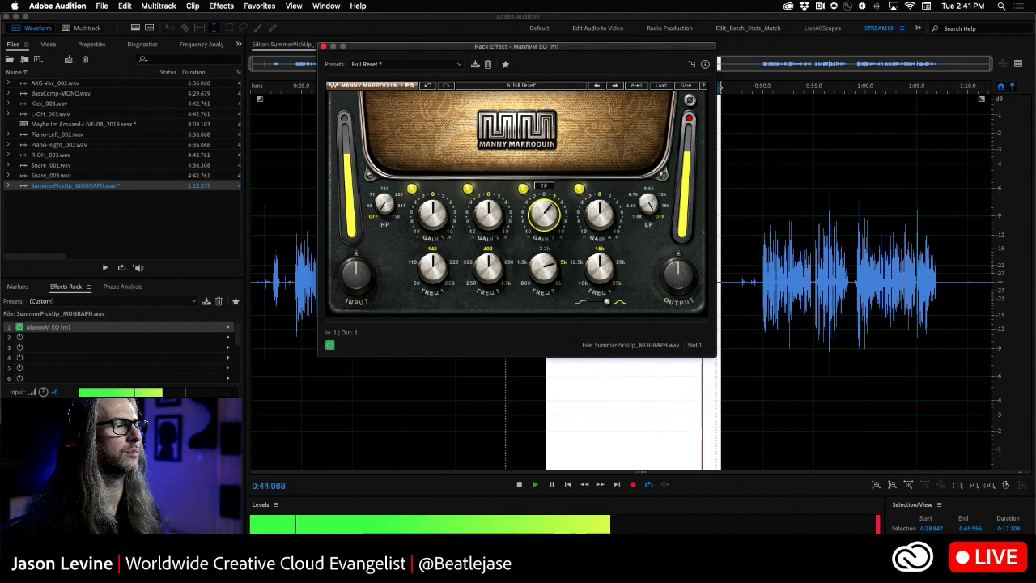
Replay the voice selection and compare it with the boosted 5 kHz band bypassed and active.
key("space")
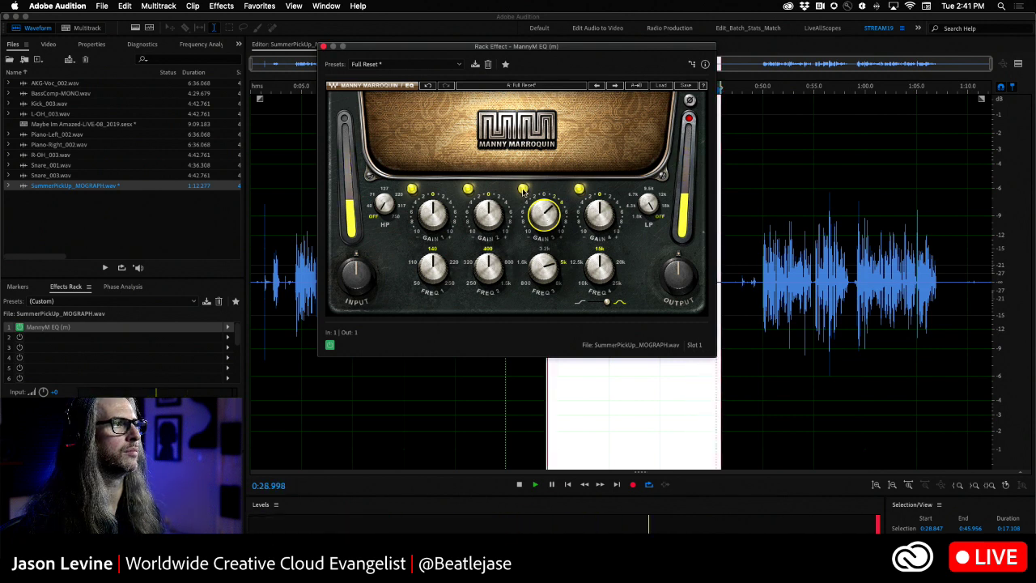
key("space")
left_click(523, 189)
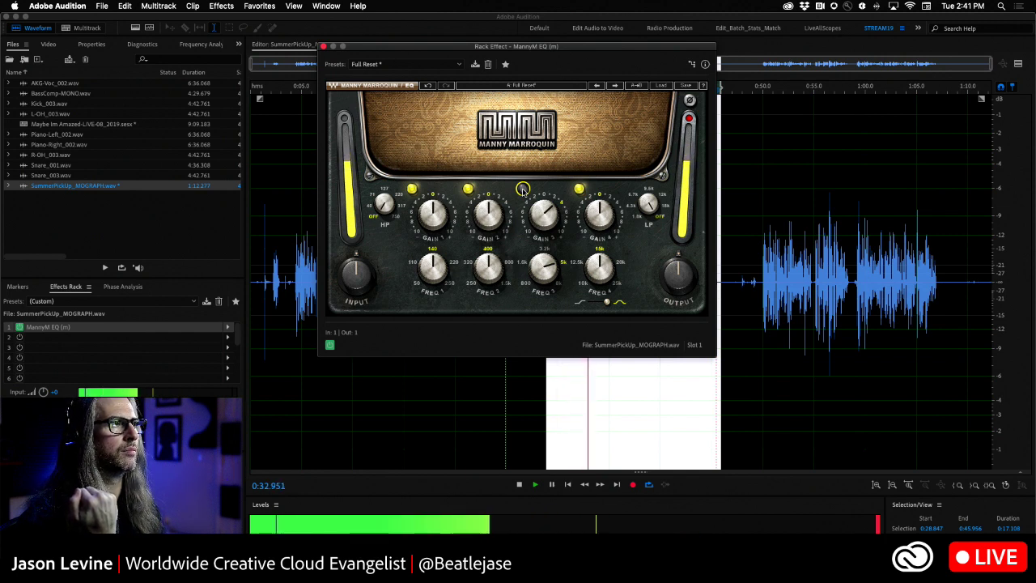
left_click(523, 189)
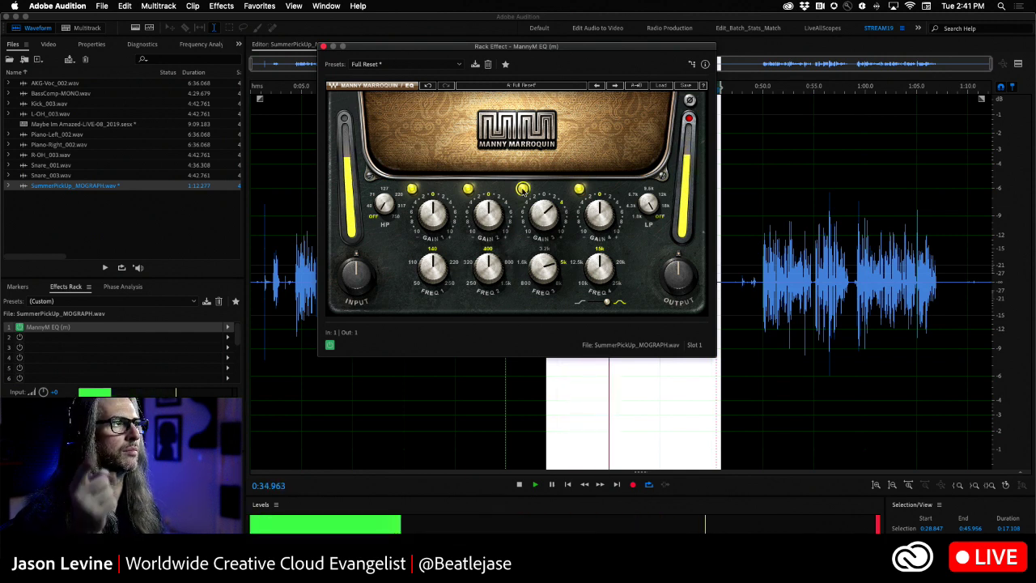
key("space")
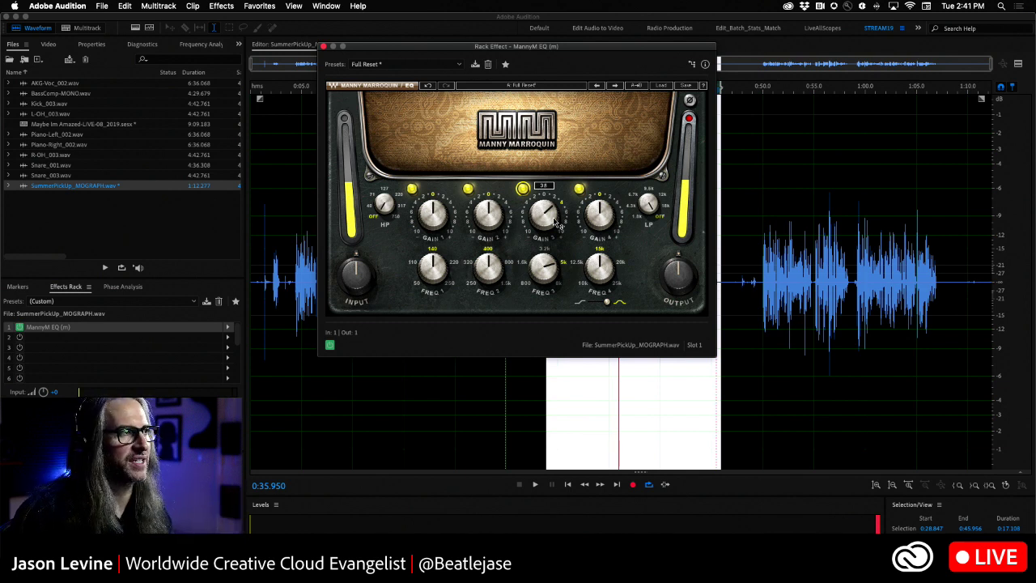
Reset the third band's gain, set its frequency to 8 kHz, and boost it to about 4 dB during playback.
left_click(543, 212)
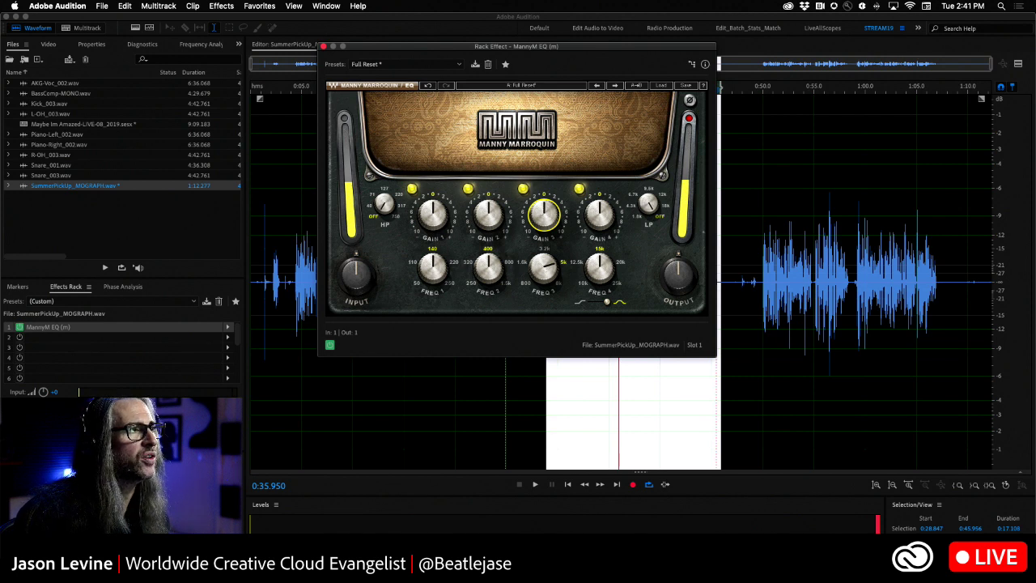
left_click_drag(543, 269, 543, 260)
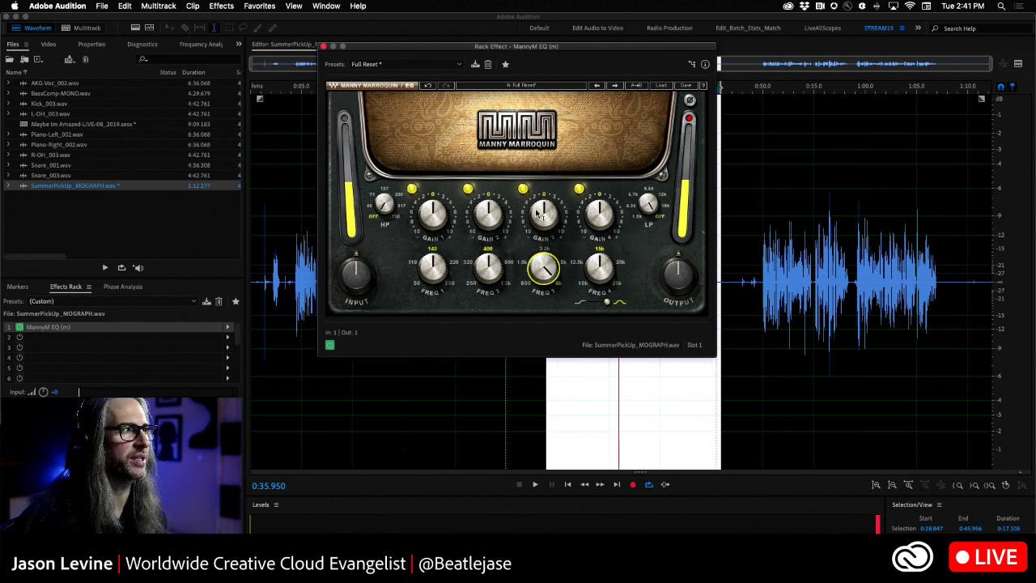
key("space")
left_click(544, 213)
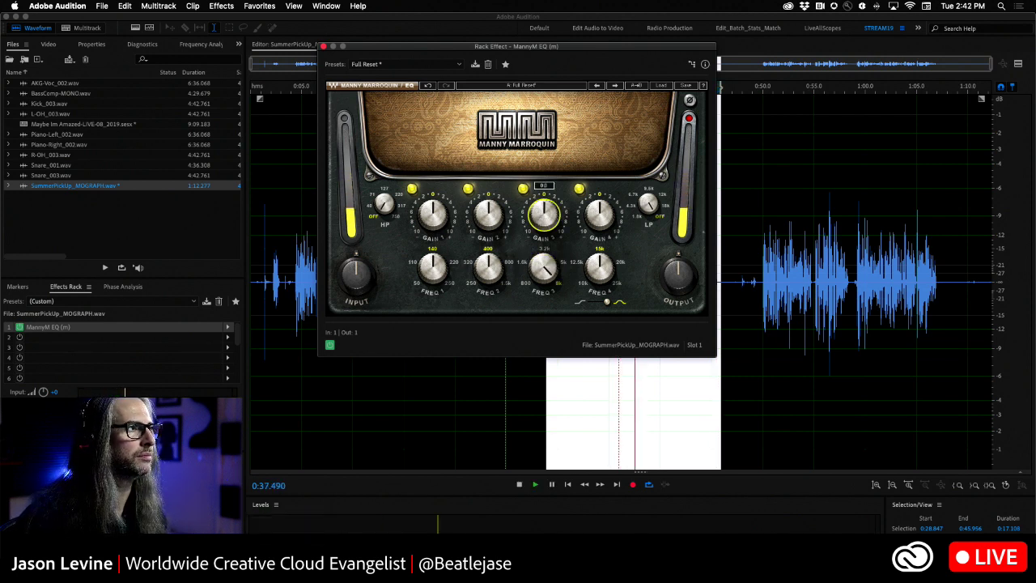
left_click_drag(544, 213, 543, 203)
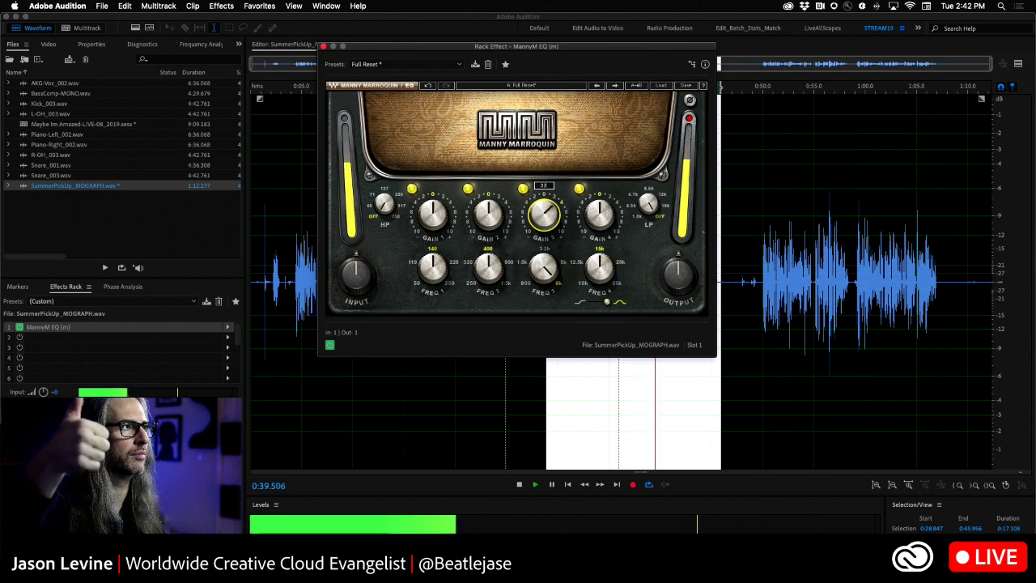
Compare the voice with the boosted 8 kHz band bypassed and active, and stop playback.
left_click(524, 190)
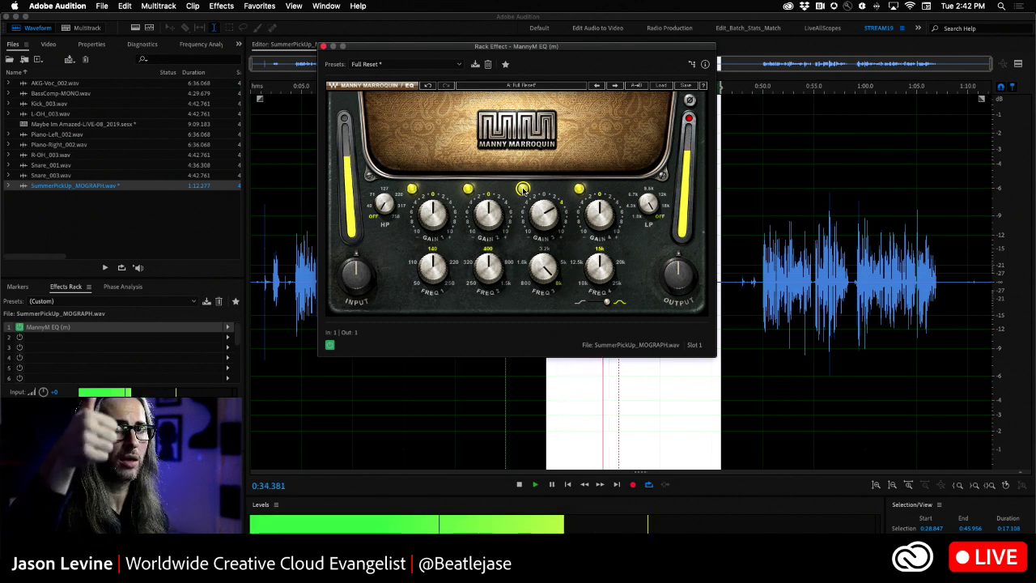
left_click(524, 189)
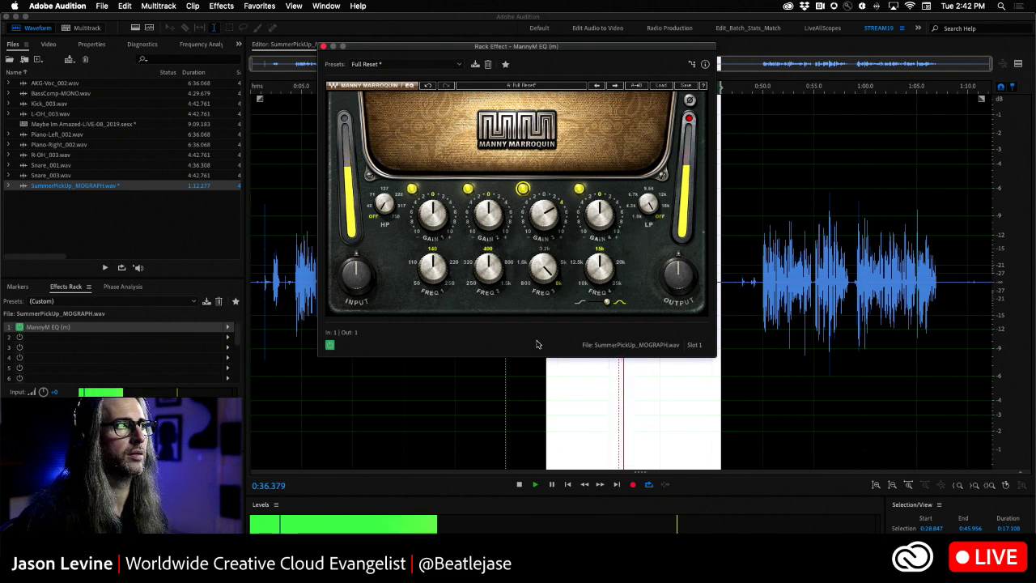
mouse_move(544, 212)
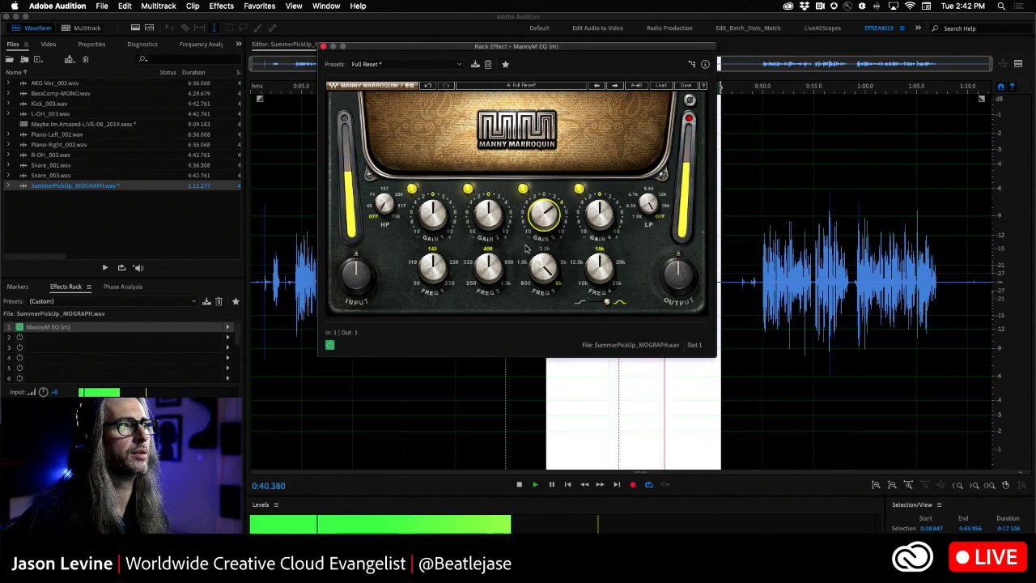
key("space")
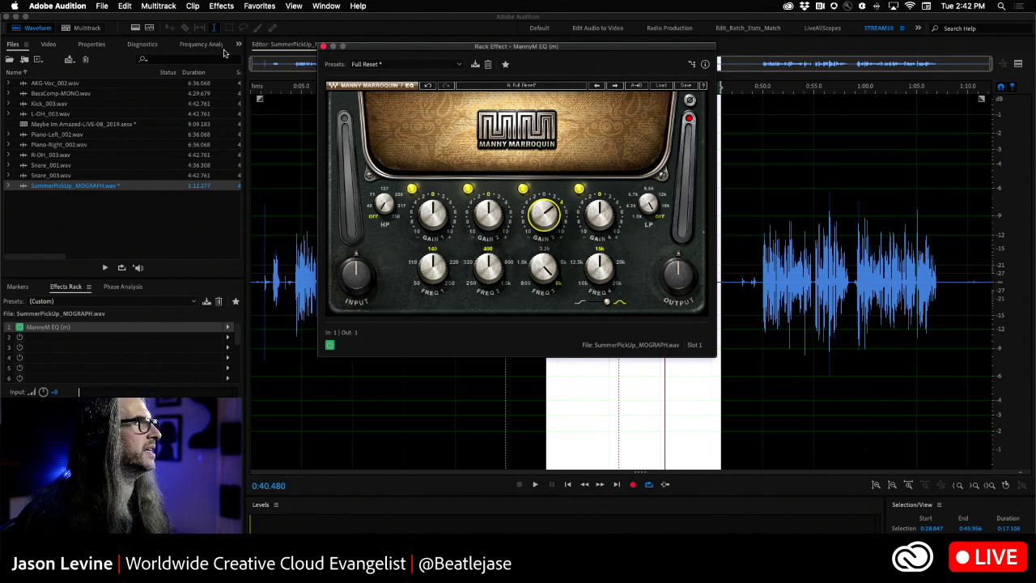
Show the live frequency analysis and sweep the 140 Hz band's gain during playback, settling at about -0.4 dB.
left_click(198, 44)
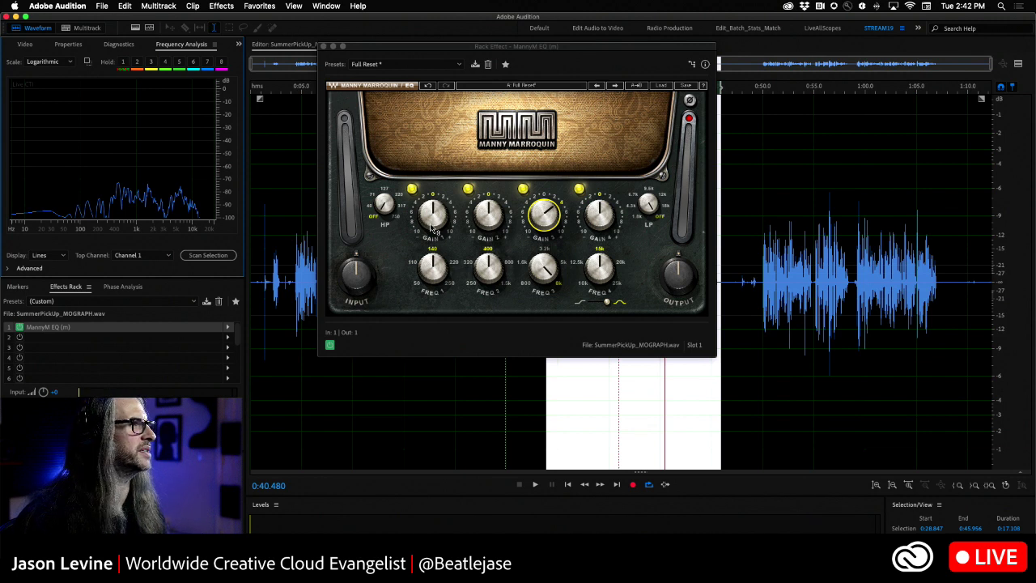
key("space")
mouse_move(431, 219)
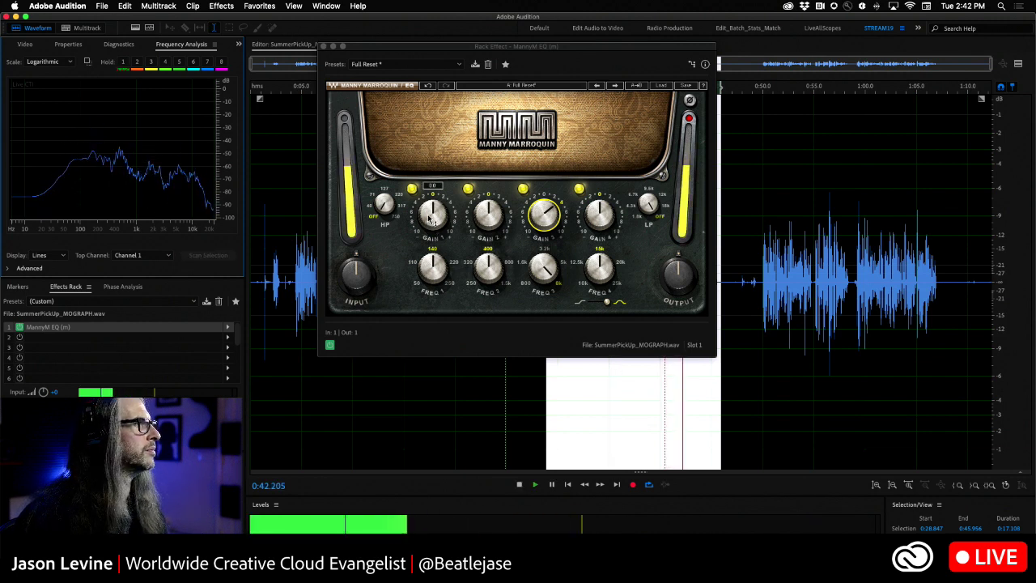
left_click_drag(430, 218, 431, 192)
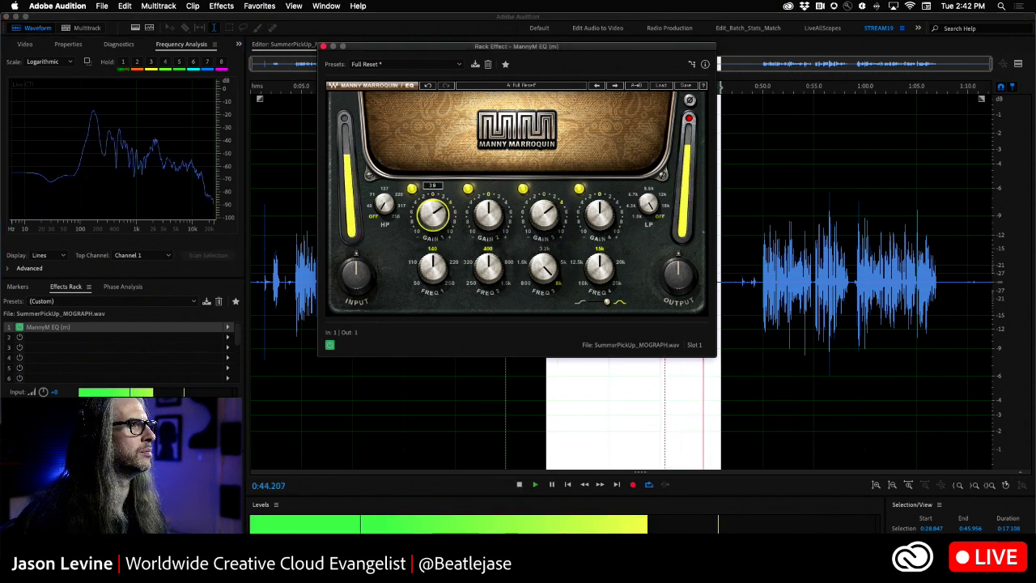
left_click(437, 220)
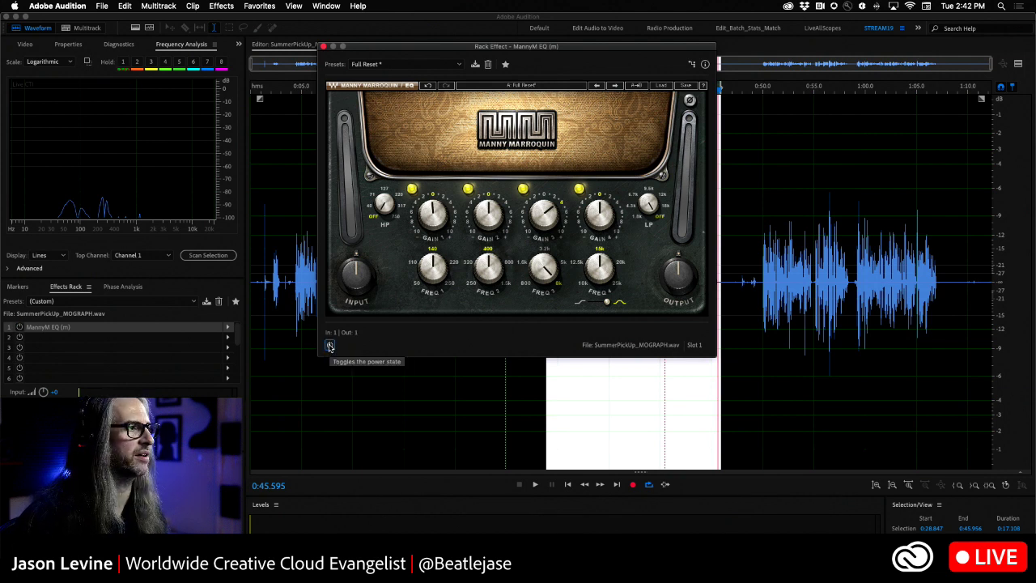
Play the voice selection and compare its sound and spectrum with the whole MannyM EQ off and on.
key("space")
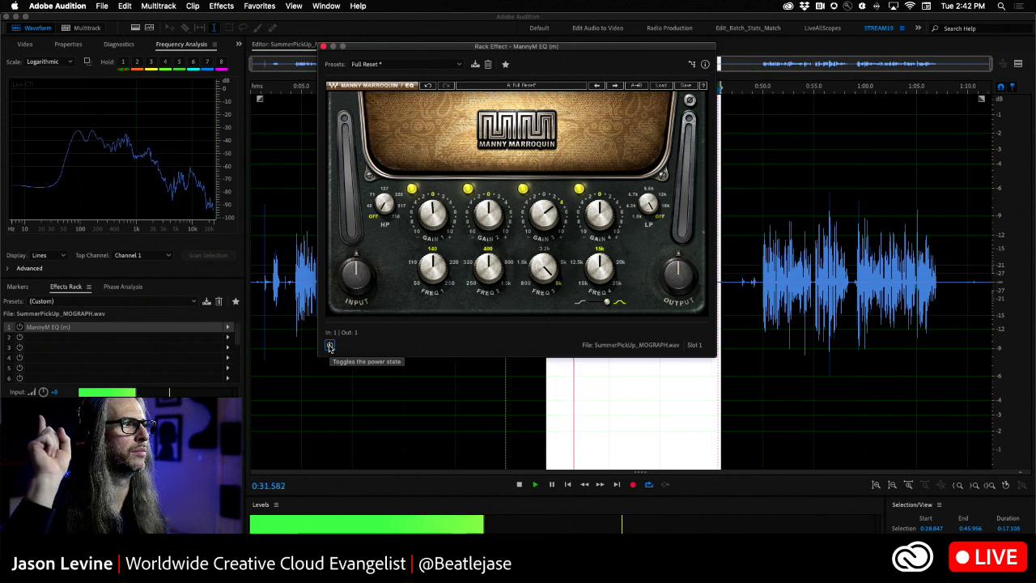
left_click(329, 345)
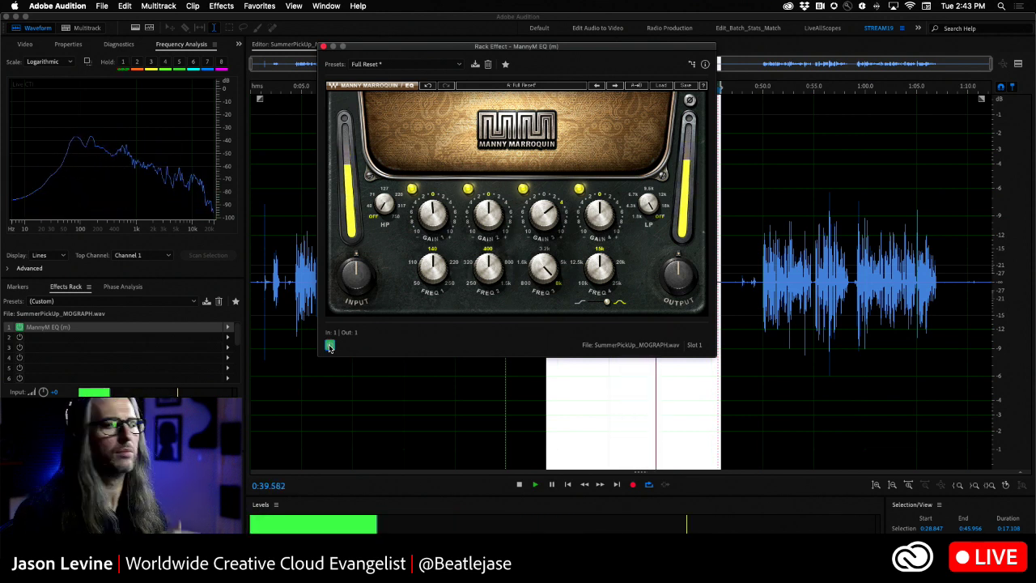
left_click(330, 346)
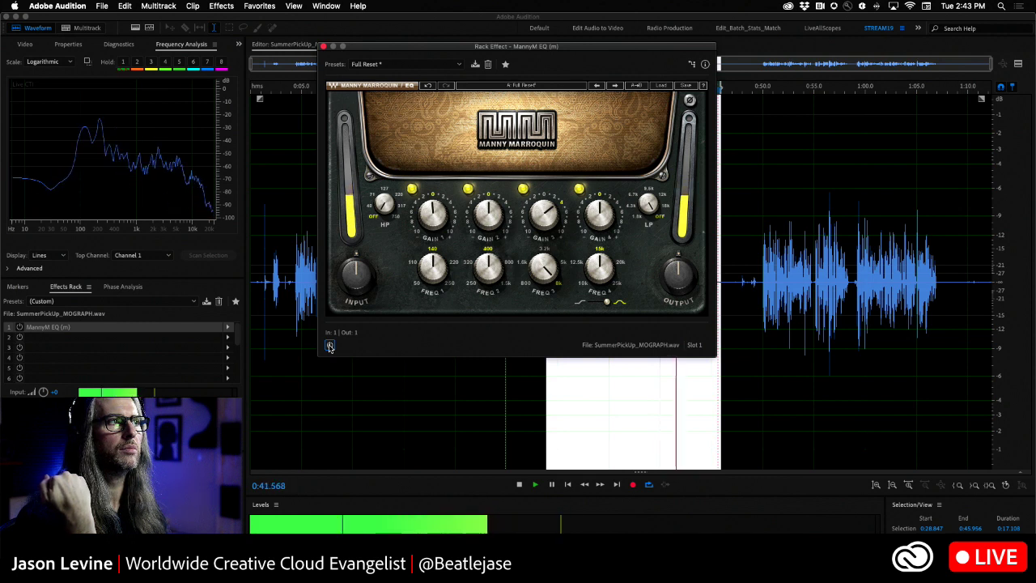
left_click(330, 346)
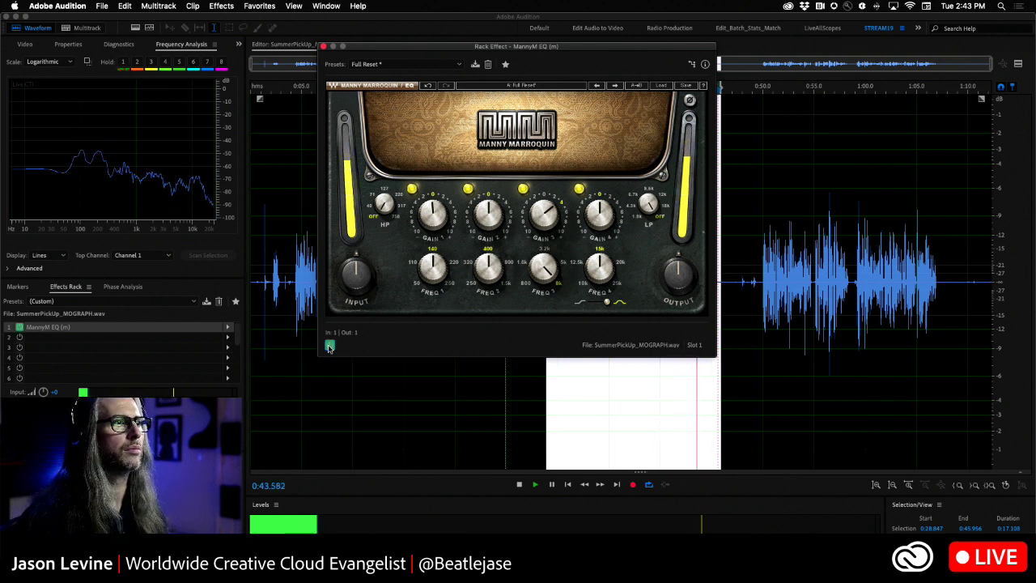
key("space")
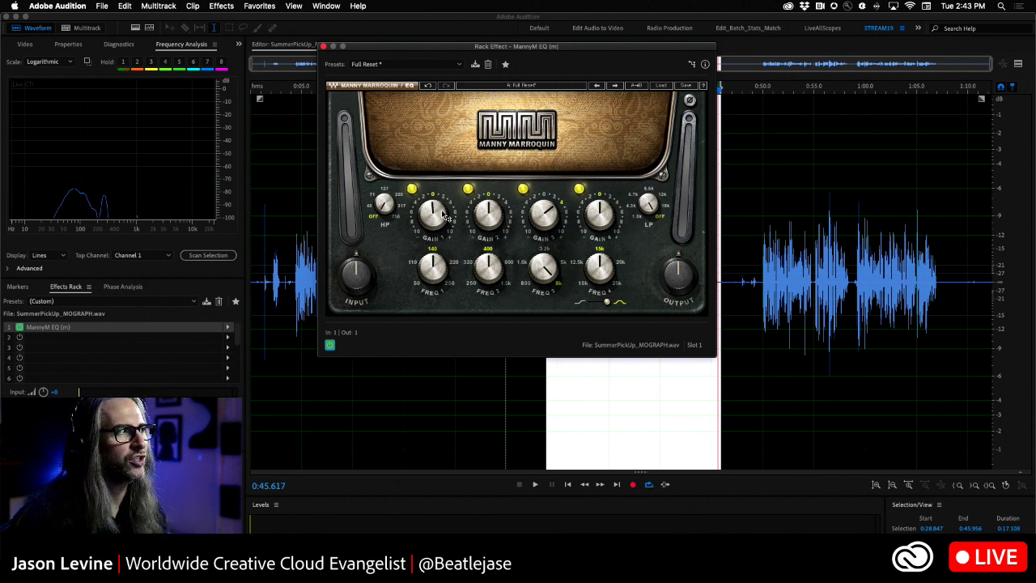
Lower the 140 Hz band's gain slightly and bypass the 8 kHz band.
mouse_move(443, 217)
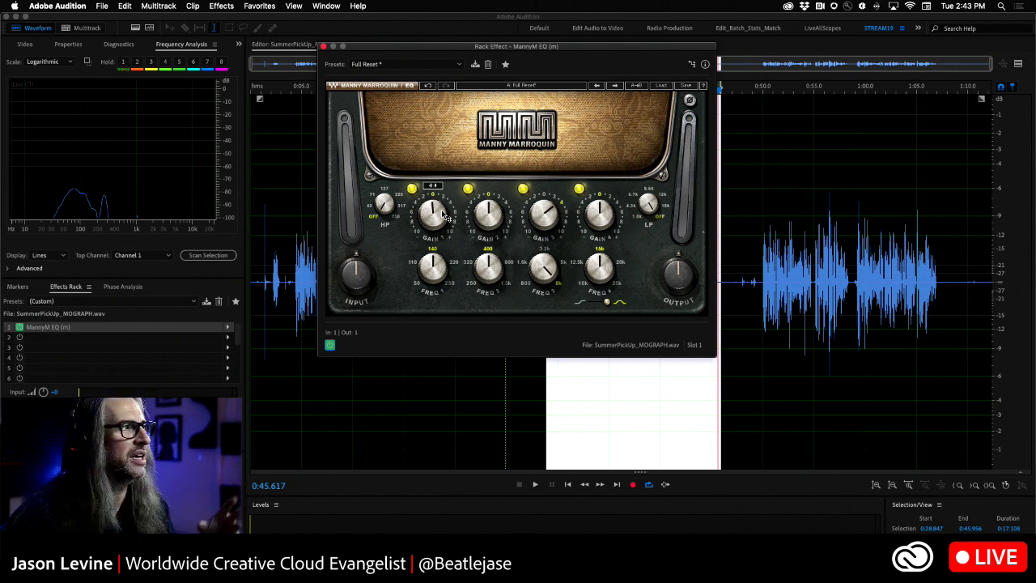
scroll(444, 217, "down", 1)
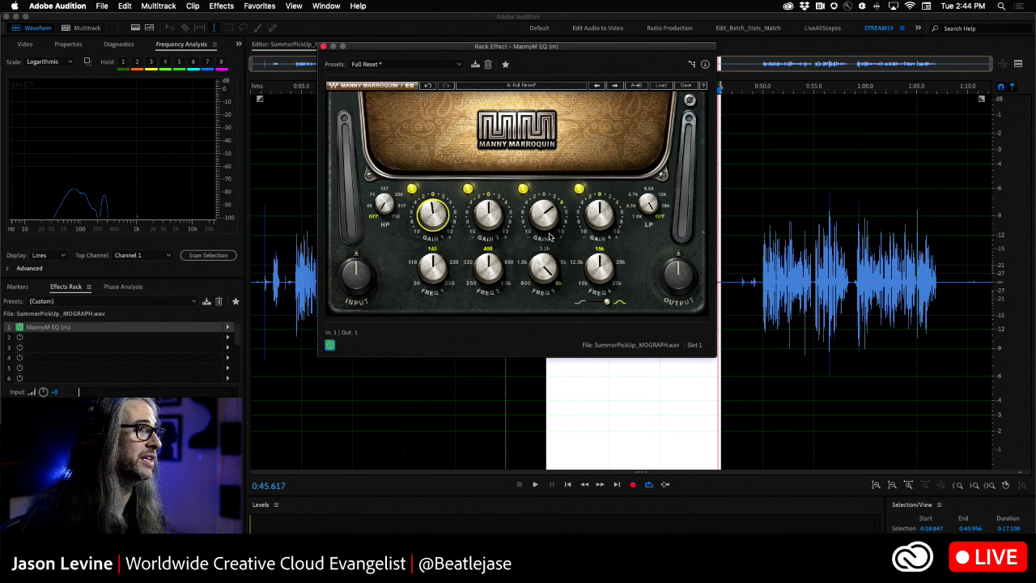
left_click(524, 188)
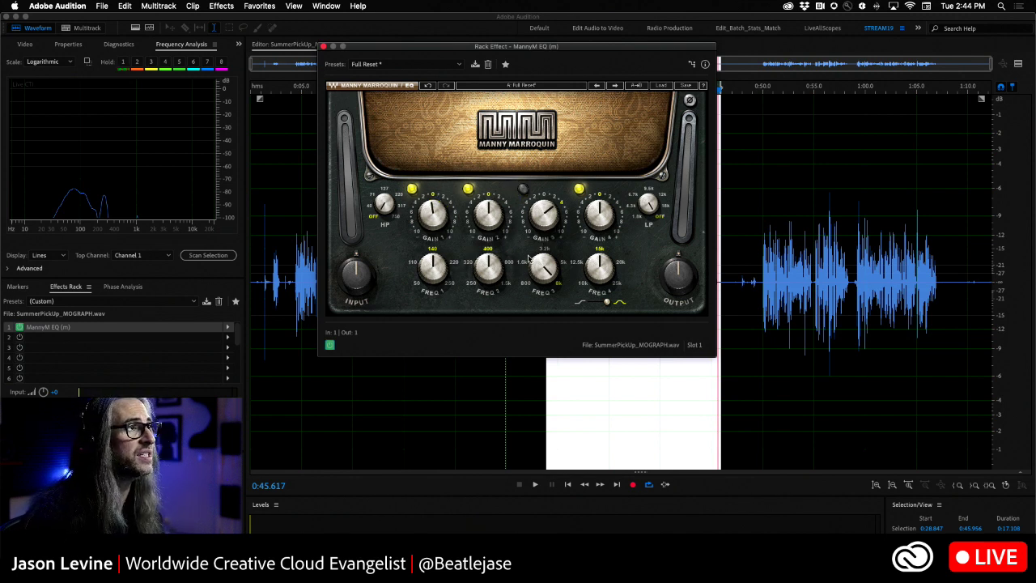
Boost the fourth band at 12.5 kHz by about 5.3 dB during playback, and compare the voice with that band bypassed and active.
mouse_move(595, 261)
left_mouse_down()
mouse_move(599, 243)
mouse_move(602, 275)
left_mouse_up()
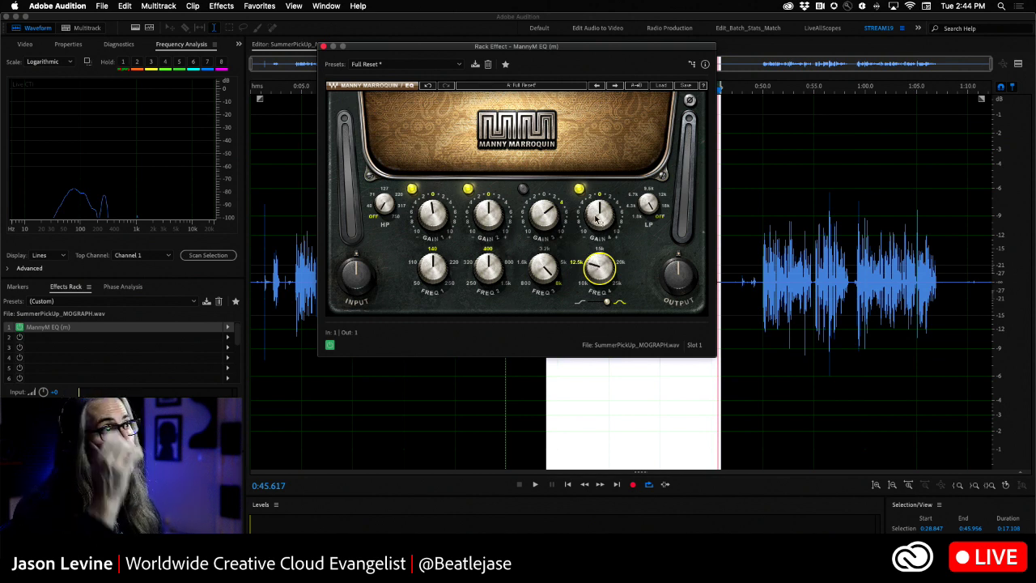
mouse_move(597, 221)
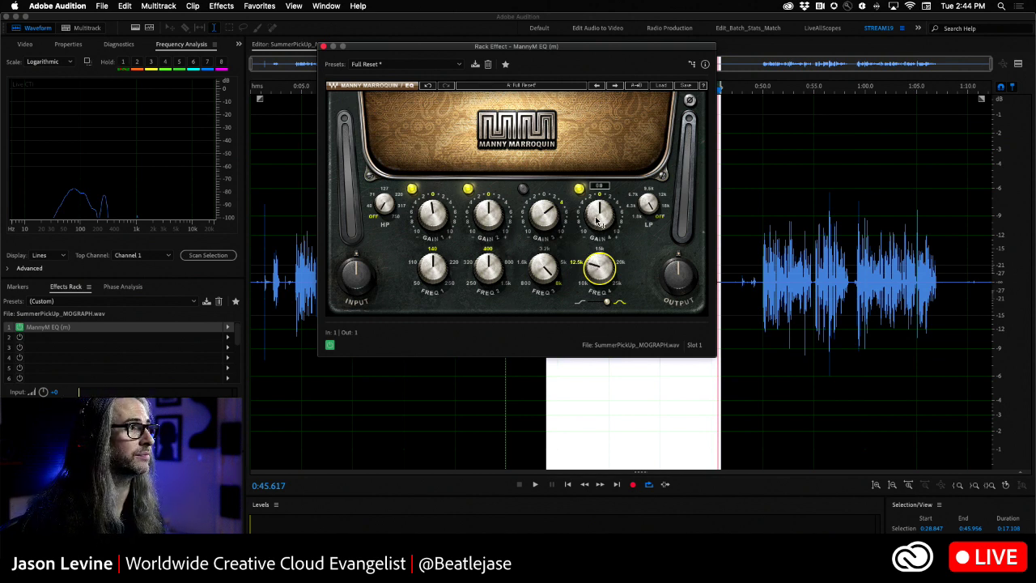
mouse_move(597, 221)
left_mouse_down()
mouse_move(597, 194)
mouse_move(597, 213)
left_mouse_up()
key("space")
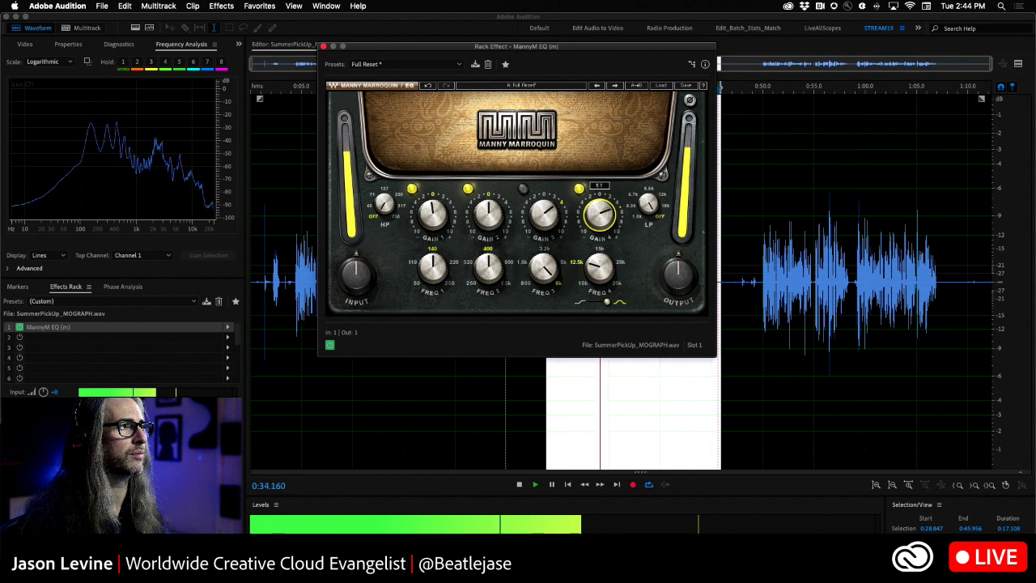
left_click(579, 188)
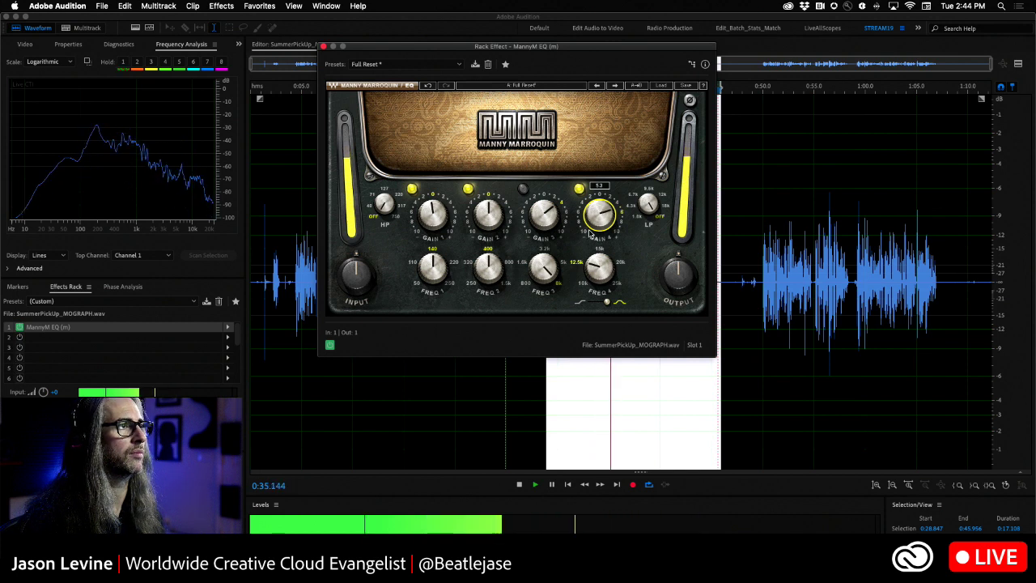
left_click(578, 189)
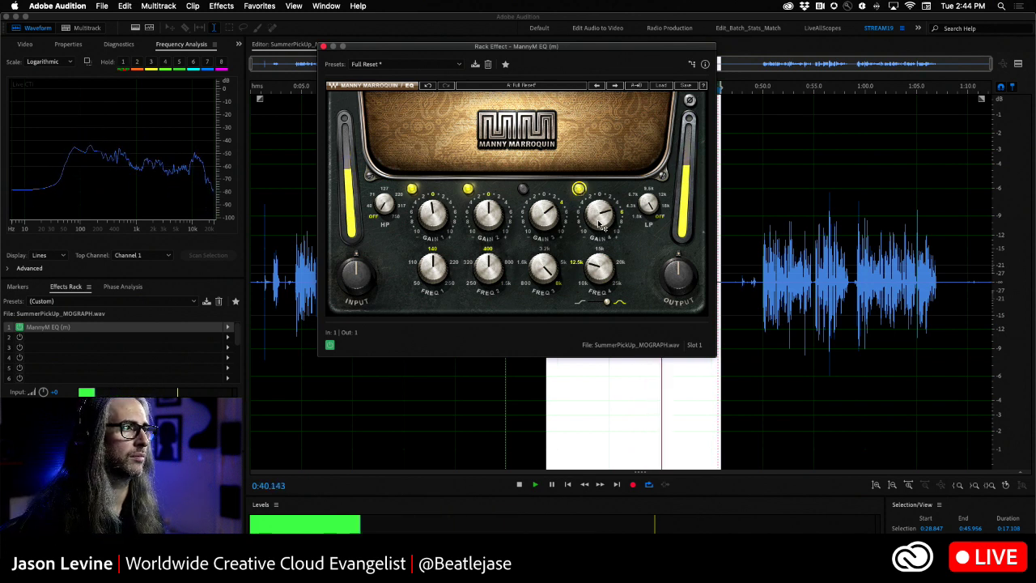
Stop playback, set the fourth band's frequency to 20 kHz and switch its curve from bell to shelf.
key("space")
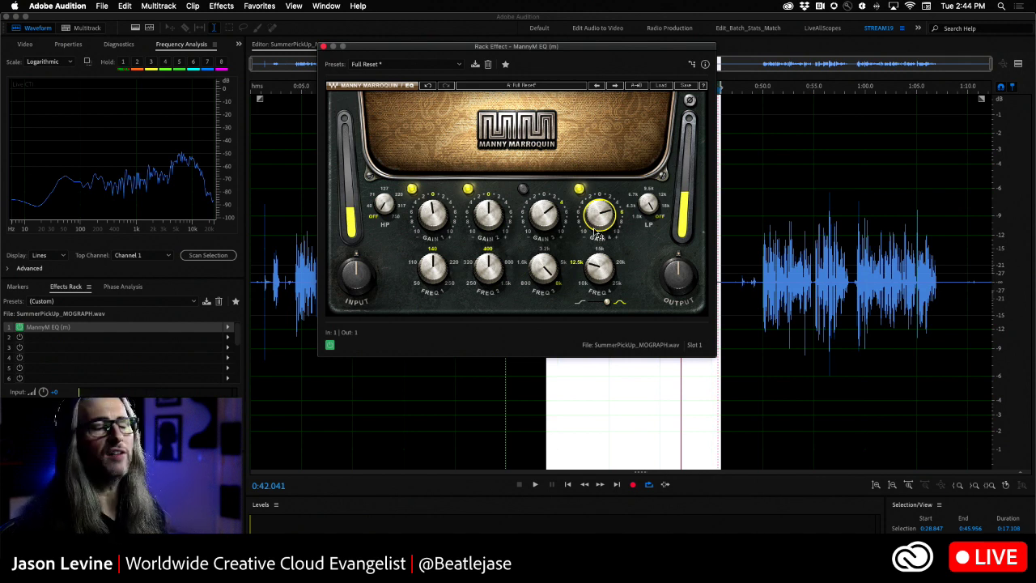
mouse_move(594, 232)
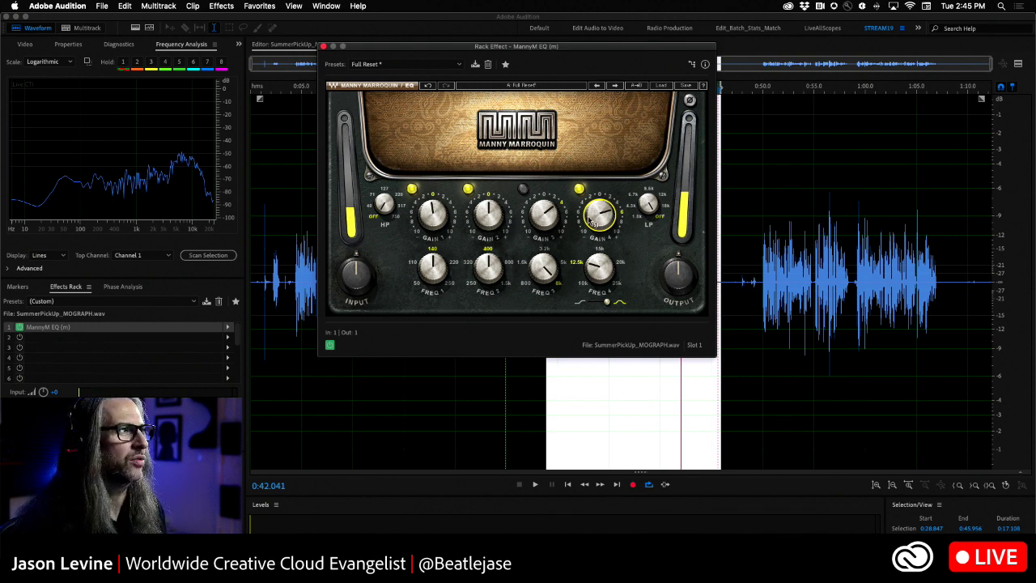
left_click_drag(599, 267, 599, 263)
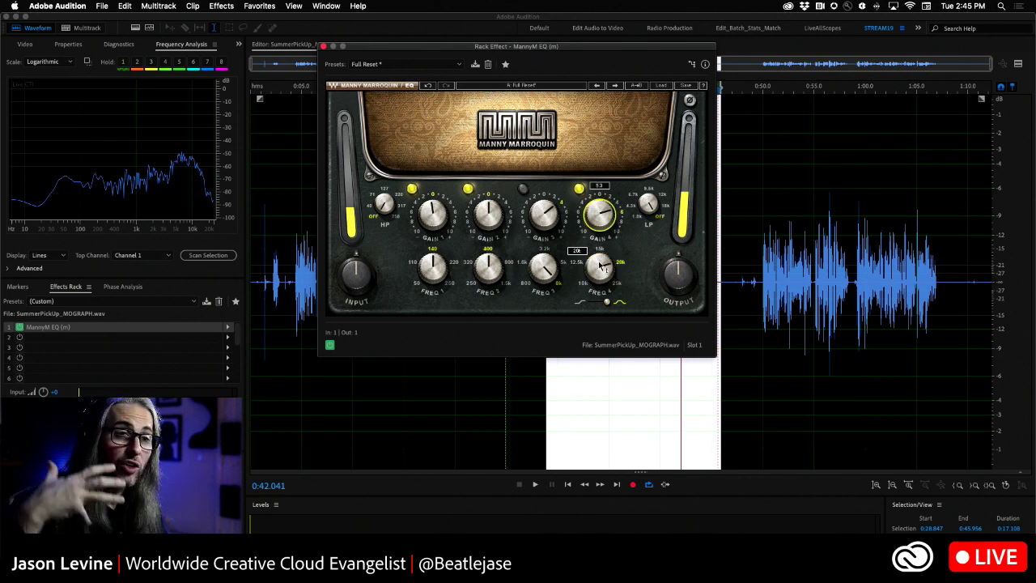
left_click(594, 305)
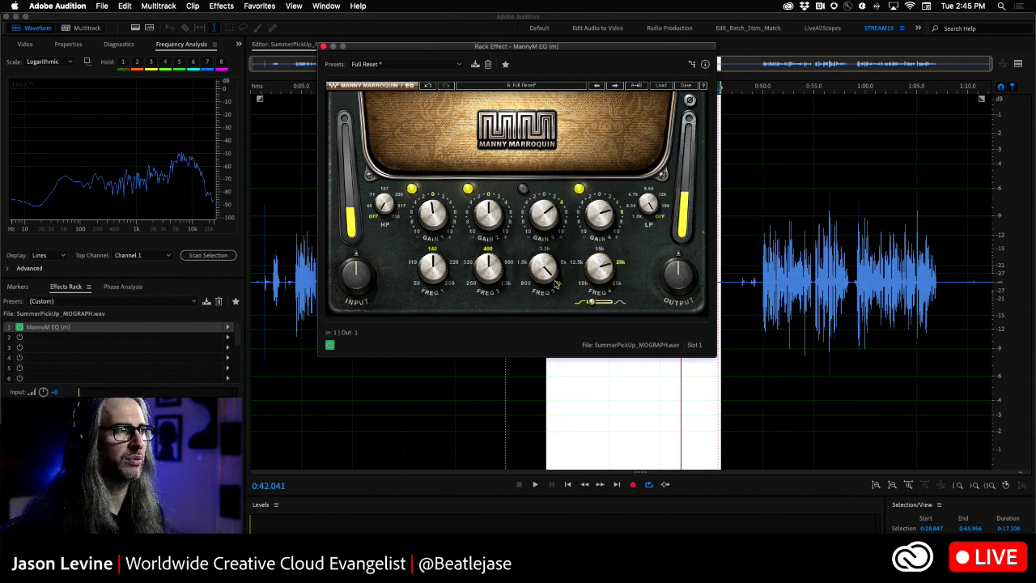
Readjust the 20 kHz shelf to a moderate boost during playback, and compare the voice with the whole EQ bypassed and active.
left_click_drag(602, 219, 603, 215)
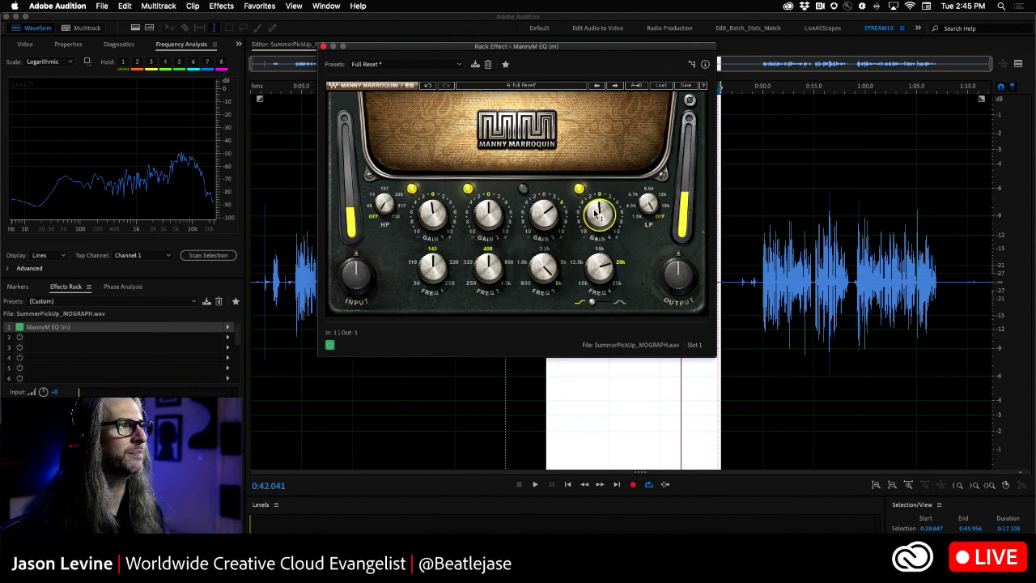
key("space")
left_click_drag(603, 215, 603, 214)
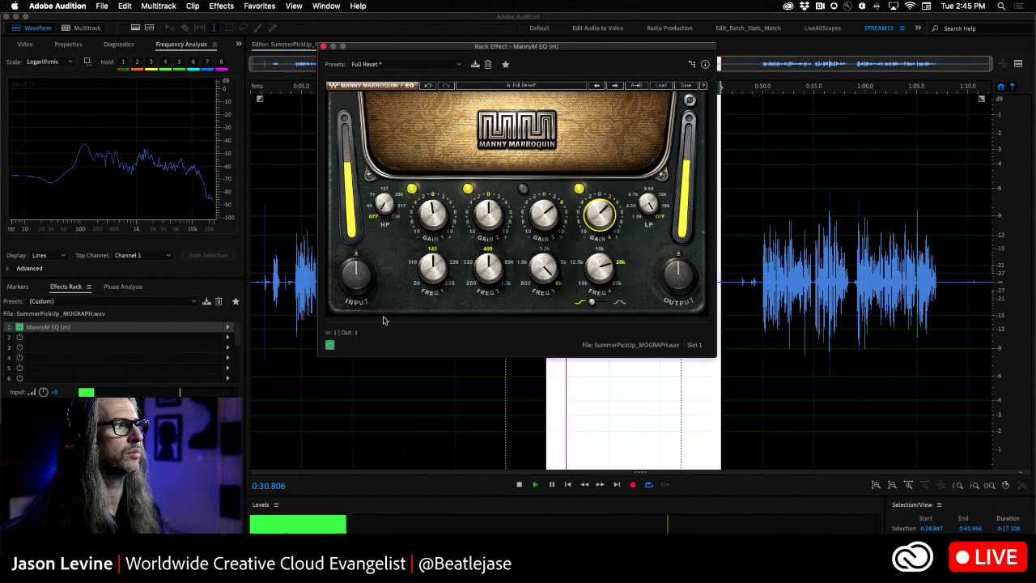
left_click(329, 345)
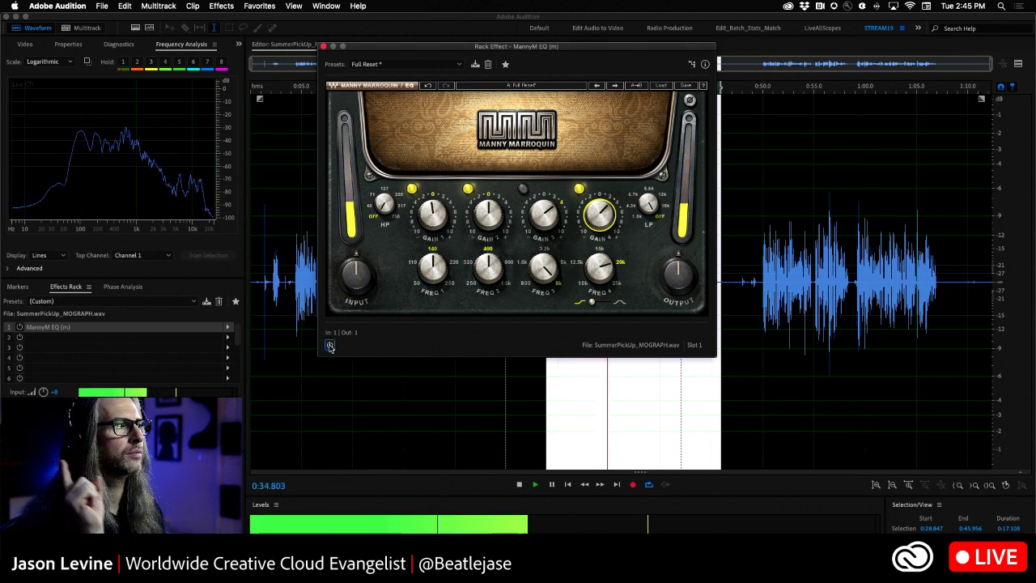
left_click(330, 346)
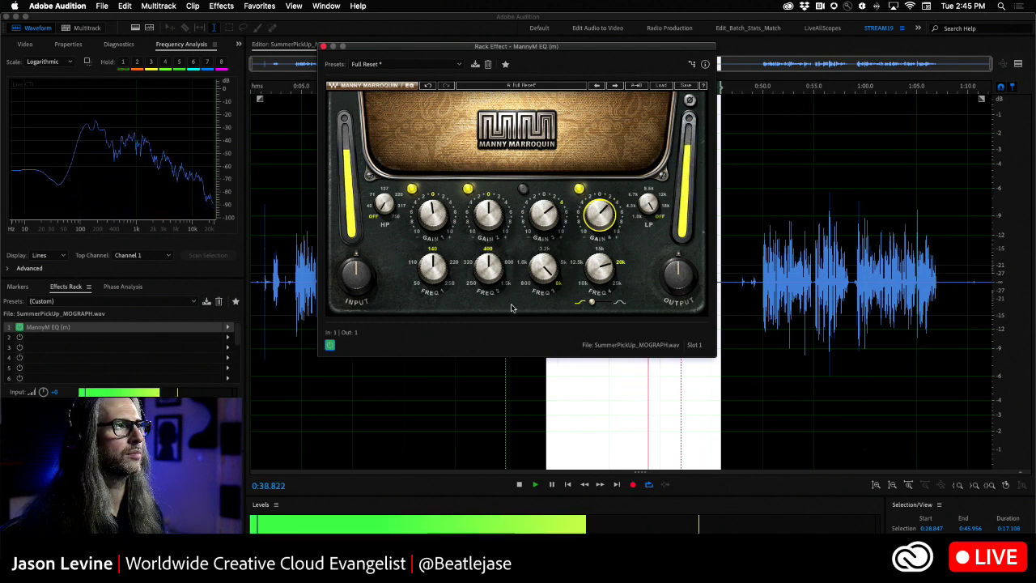
Reactivate the 8 kHz band with a boost of about 2.5 dB, and compare the voice with the whole EQ off and on.
left_click(522, 189)
left_click_drag(540, 214, 540, 198)
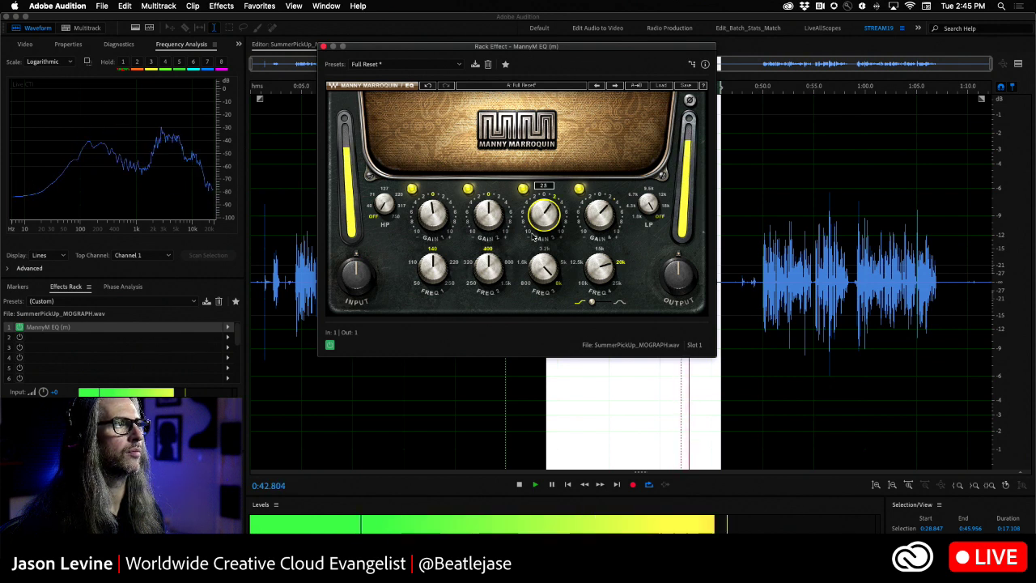
left_click(328, 345)
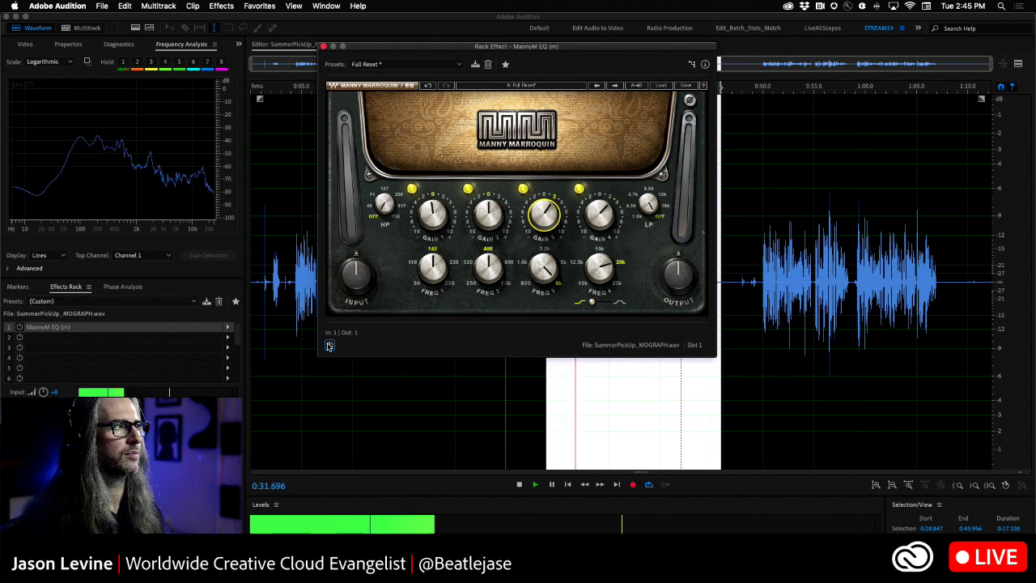
left_click(328, 345)
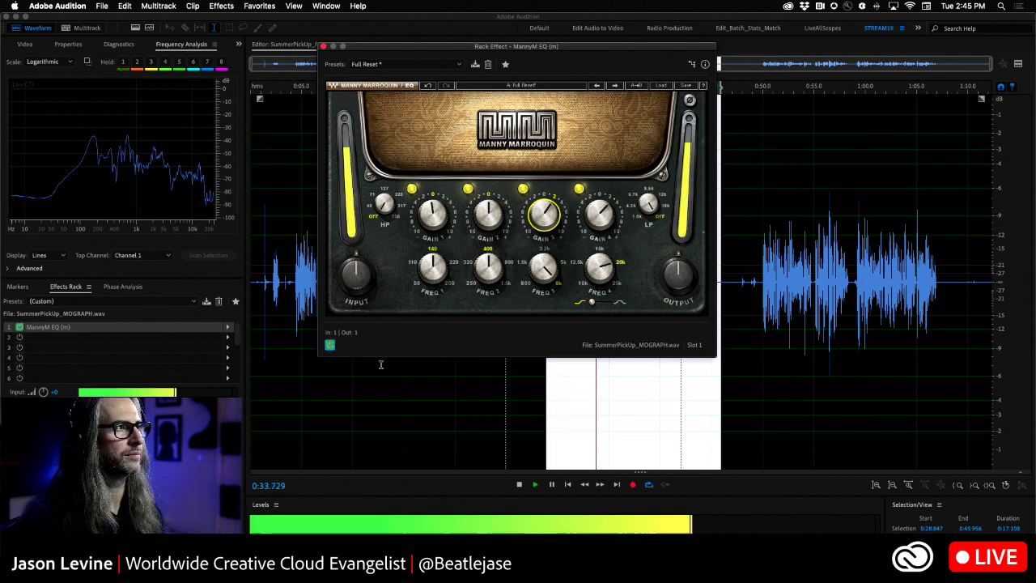
key("space")
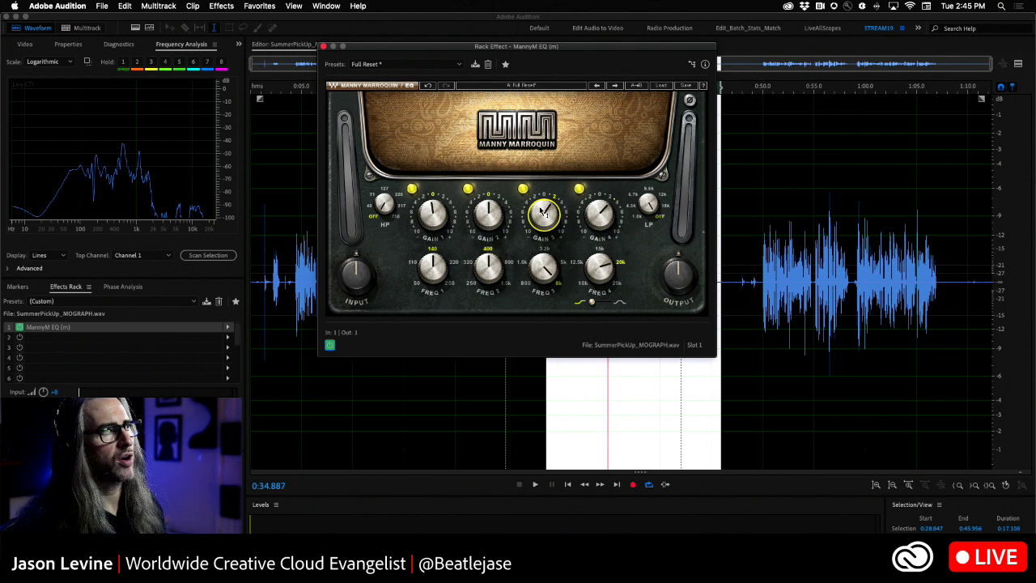
mouse_move(544, 214)
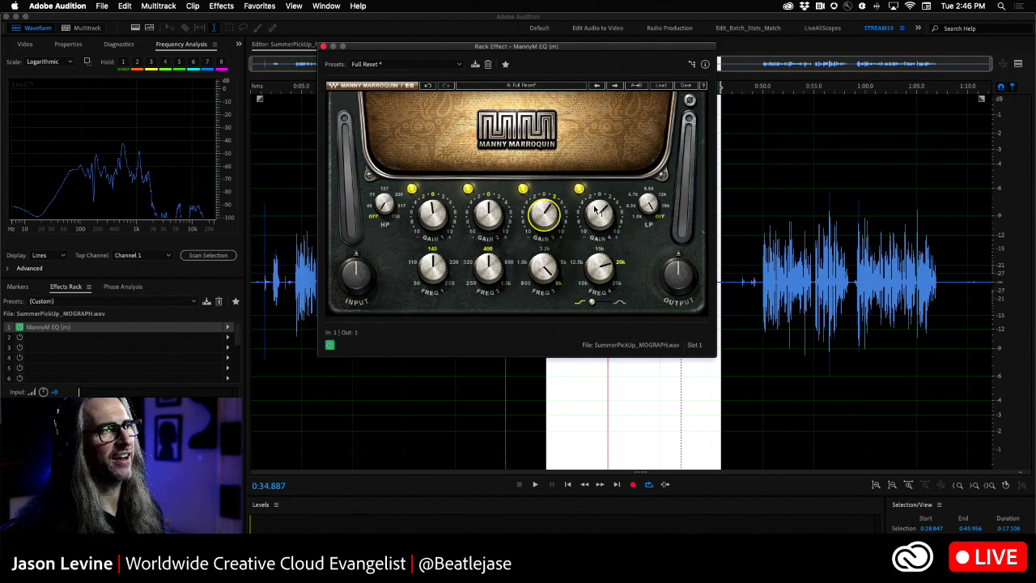
mouse_move(595, 209)
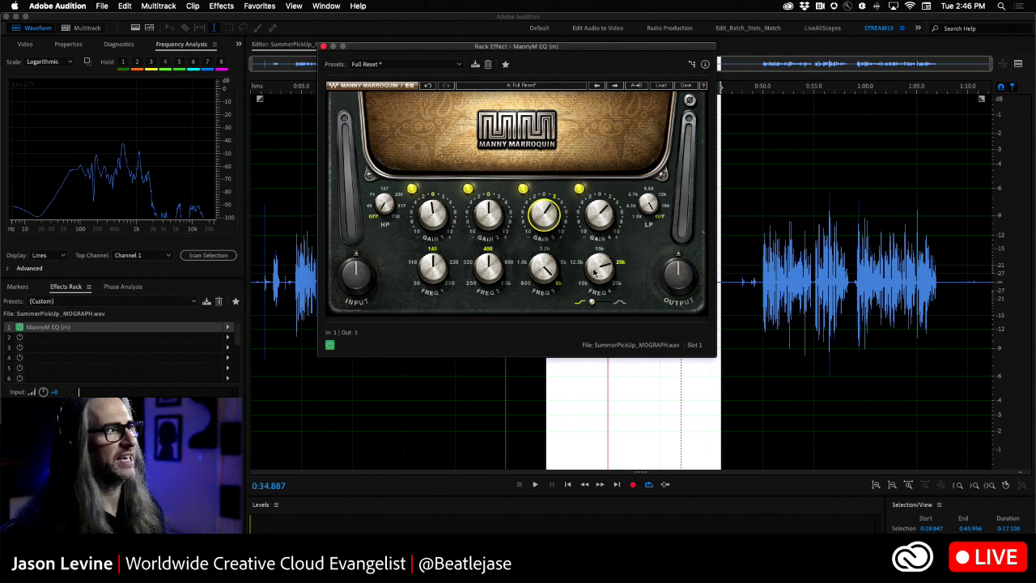
mouse_move(430, 213)
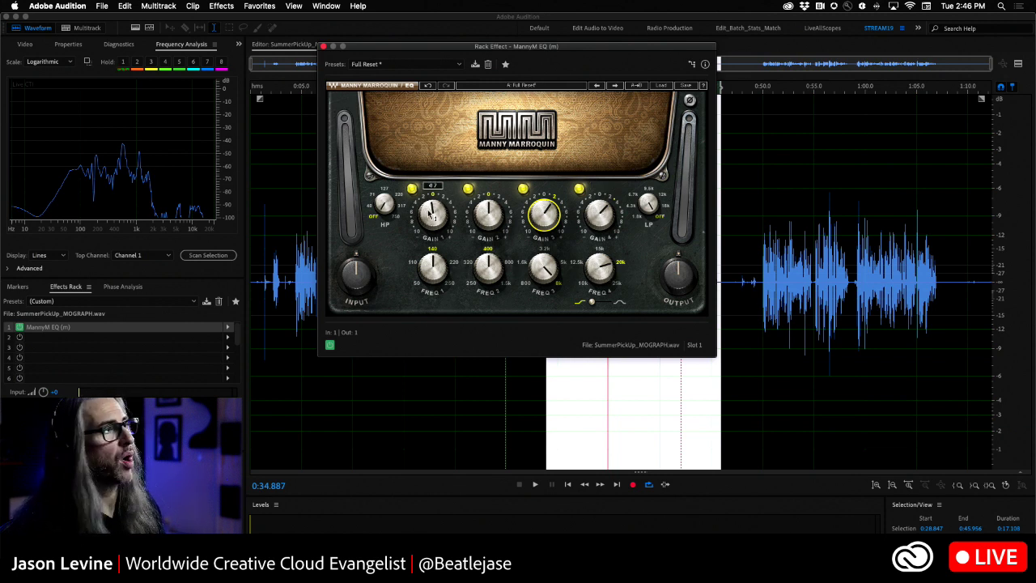